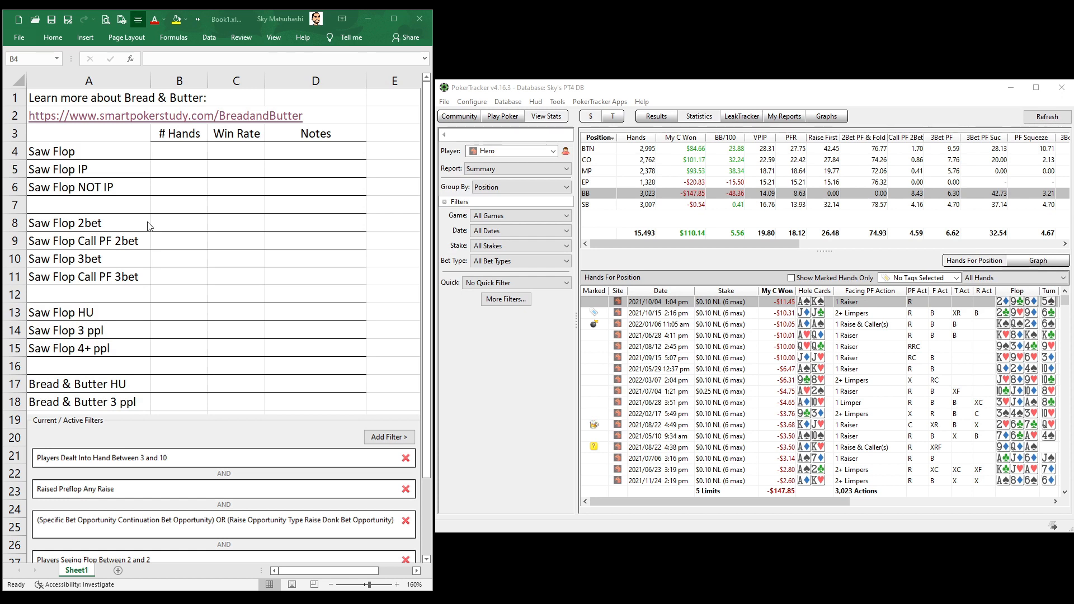
pyautogui.click(183, 156)
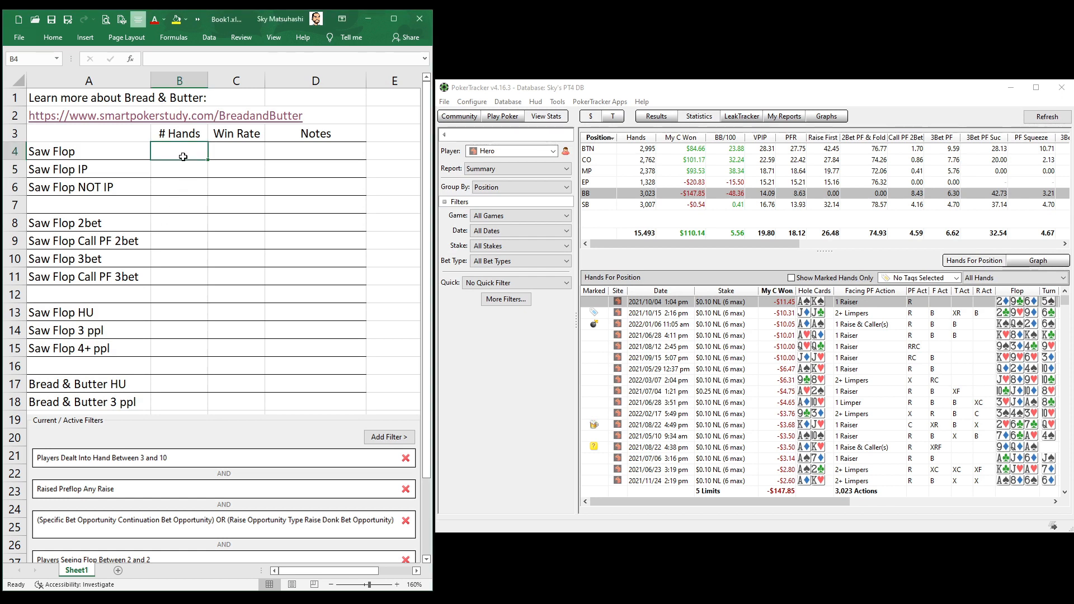
pyautogui.click(219, 152)
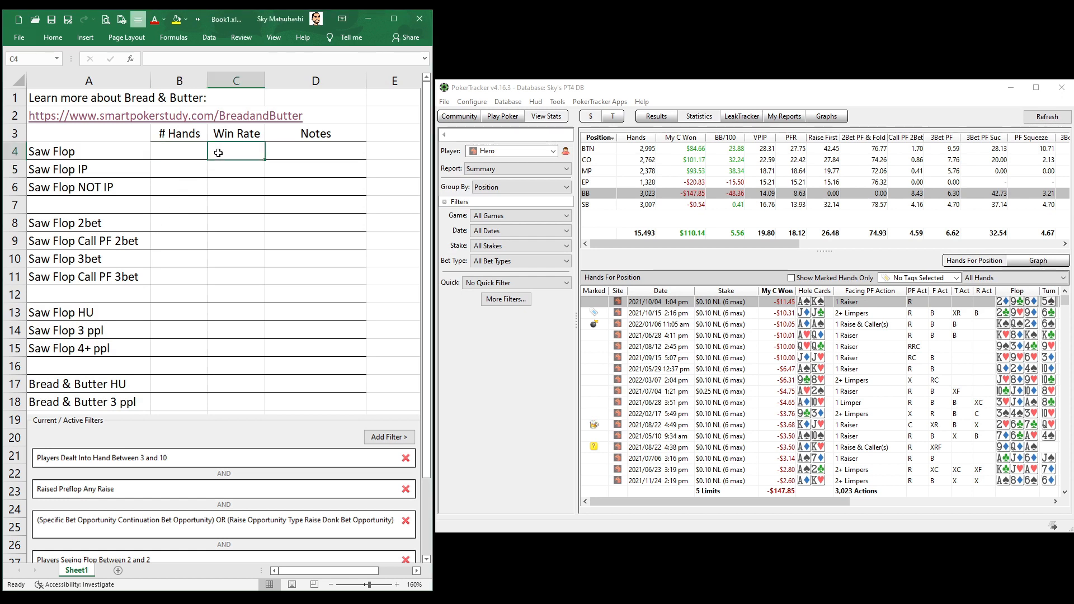
pyautogui.moveTo(279, 151); pyautogui.dragTo(303, 384)
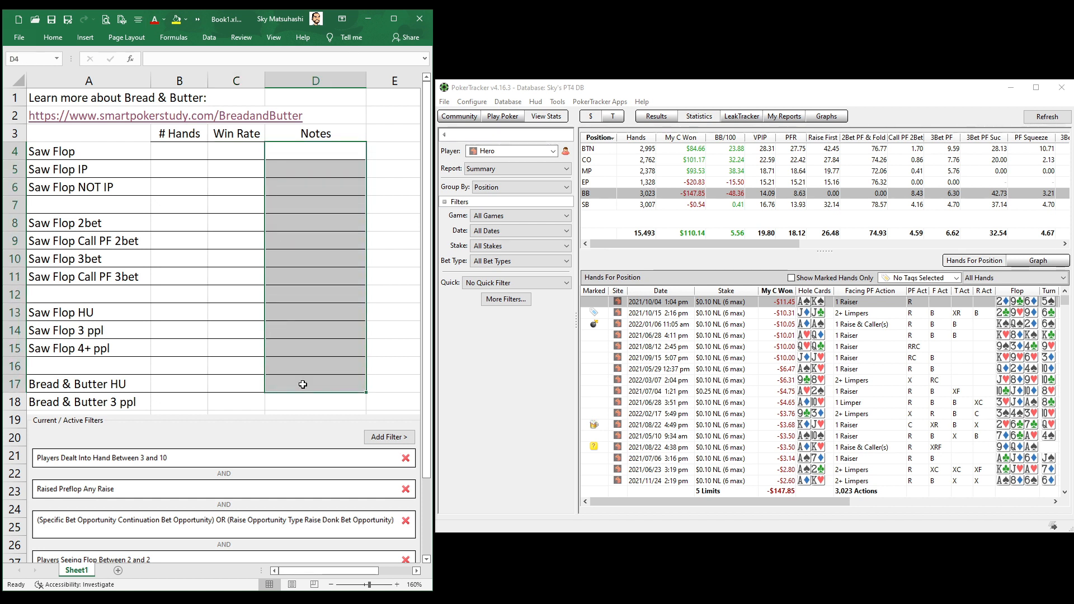
pyautogui.click(174, 156)
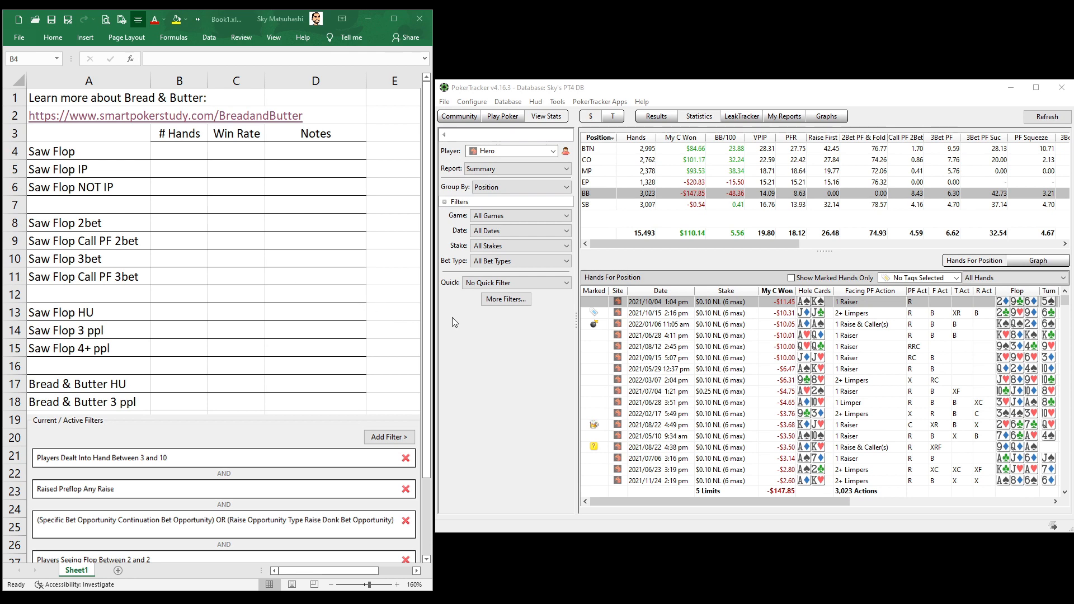
# In PokerTracker, add a flop action filter with Saw Flop turned on and apply it to the statistics report
pyautogui.click(495, 300)
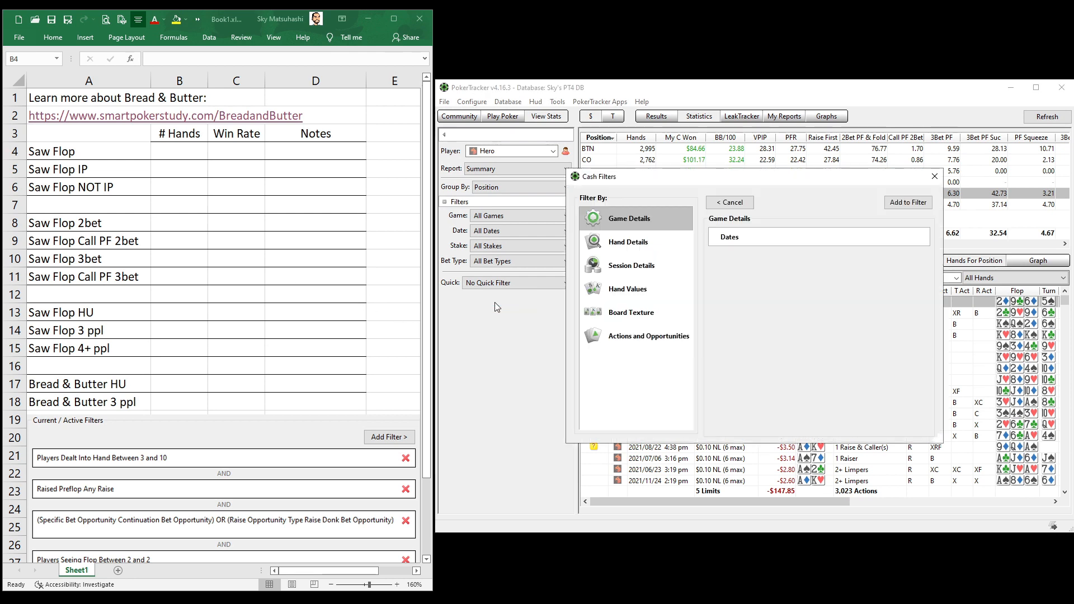
pyautogui.click(645, 339)
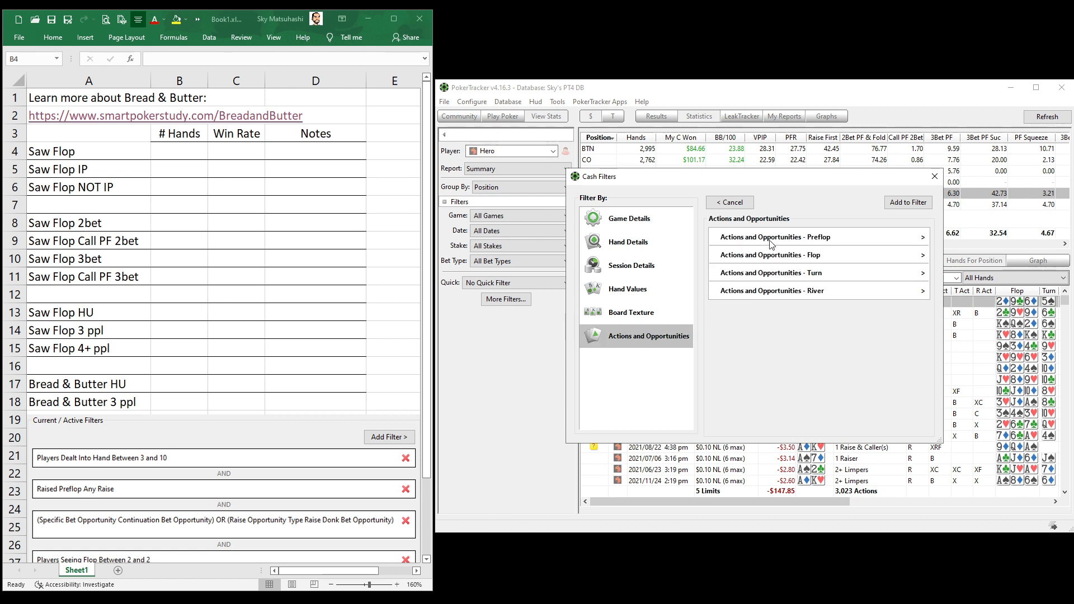
pyautogui.click(778, 258)
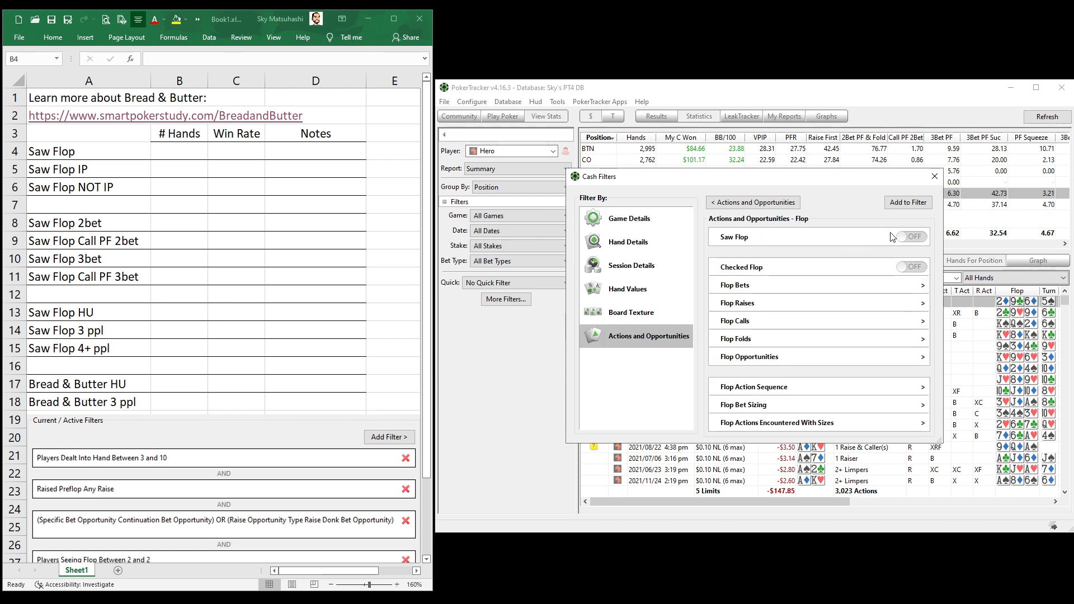
pyautogui.click(907, 241)
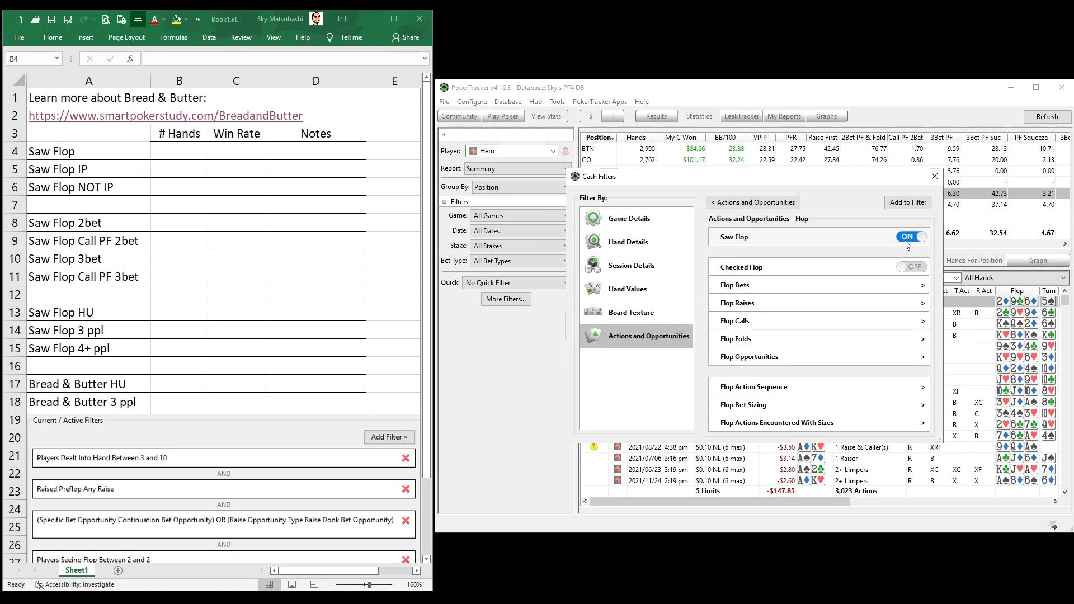
pyautogui.click(909, 202)
pyautogui.click(908, 204)
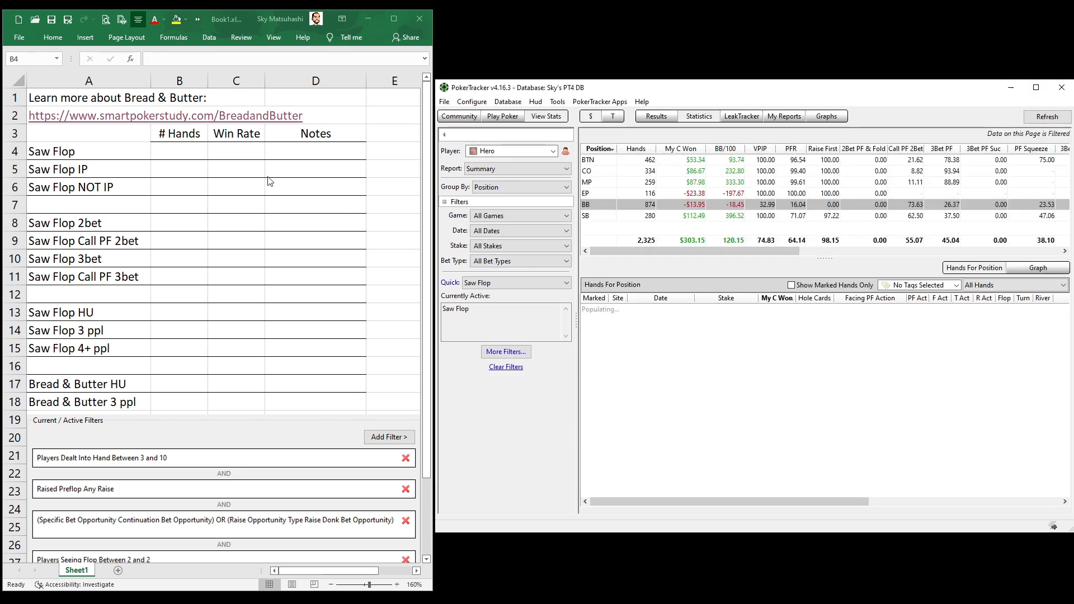
# In the Excel sheet, enter 2325 hands and a win rate of 120 in the Saw Flop row
pyautogui.click(170, 149)
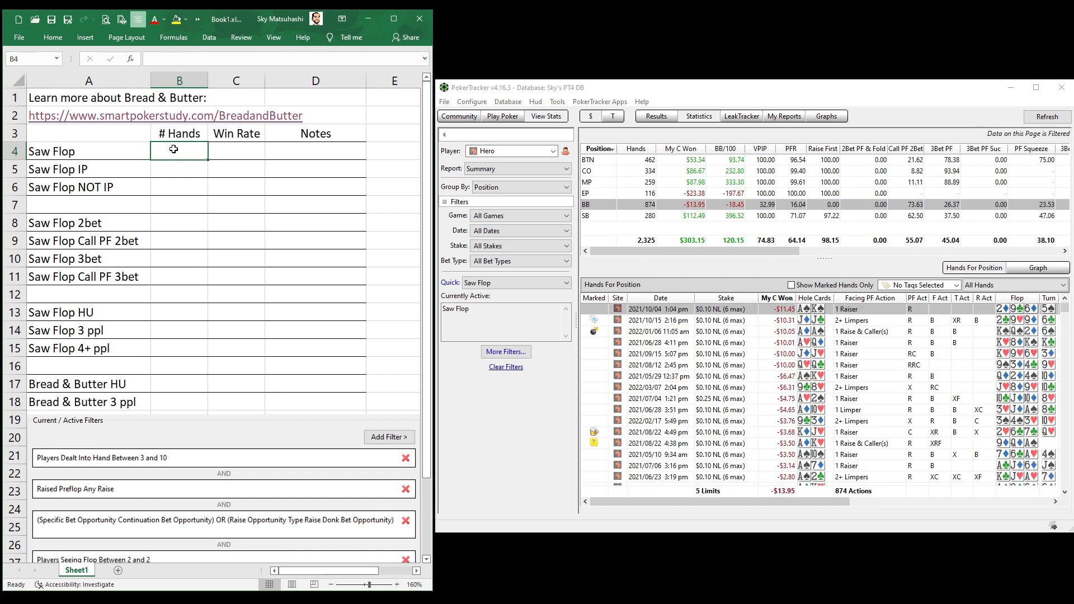
pyautogui.write('2325')
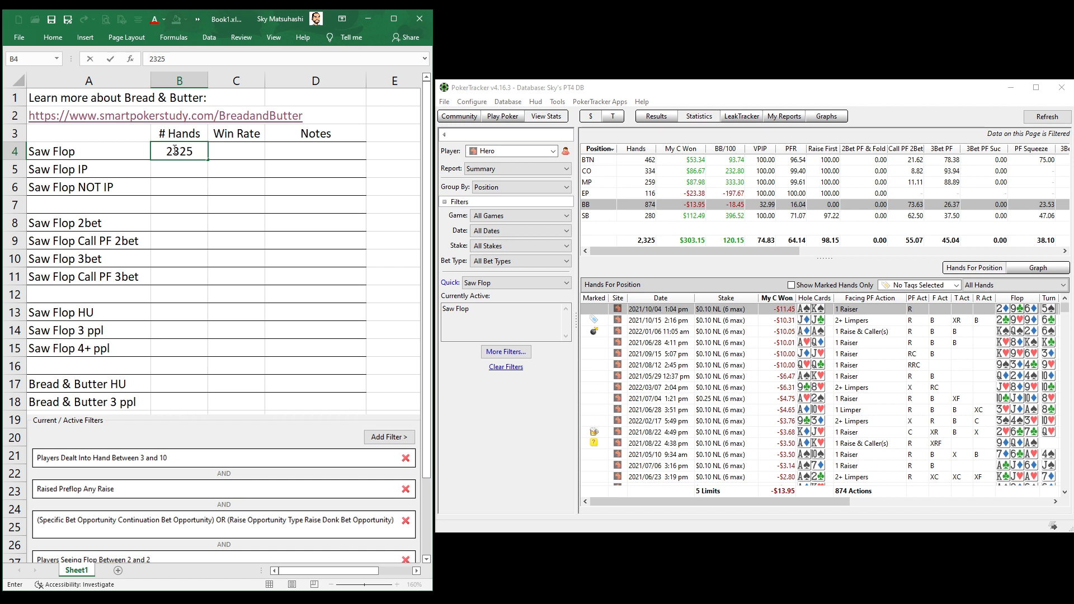
pyautogui.press('Tab')
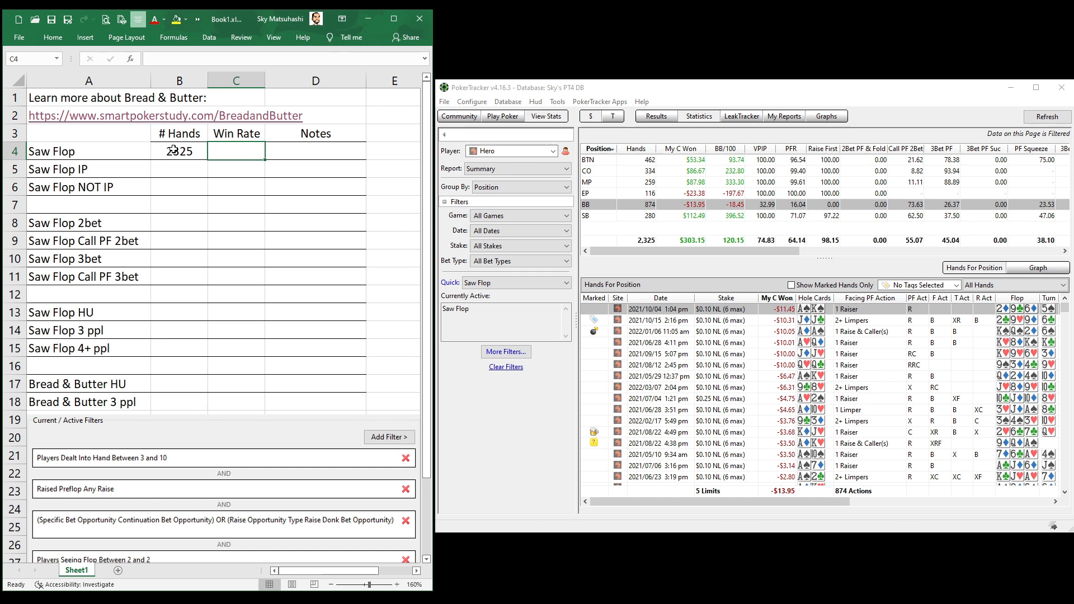
pyautogui.write('120')
pyautogui.press('Return')
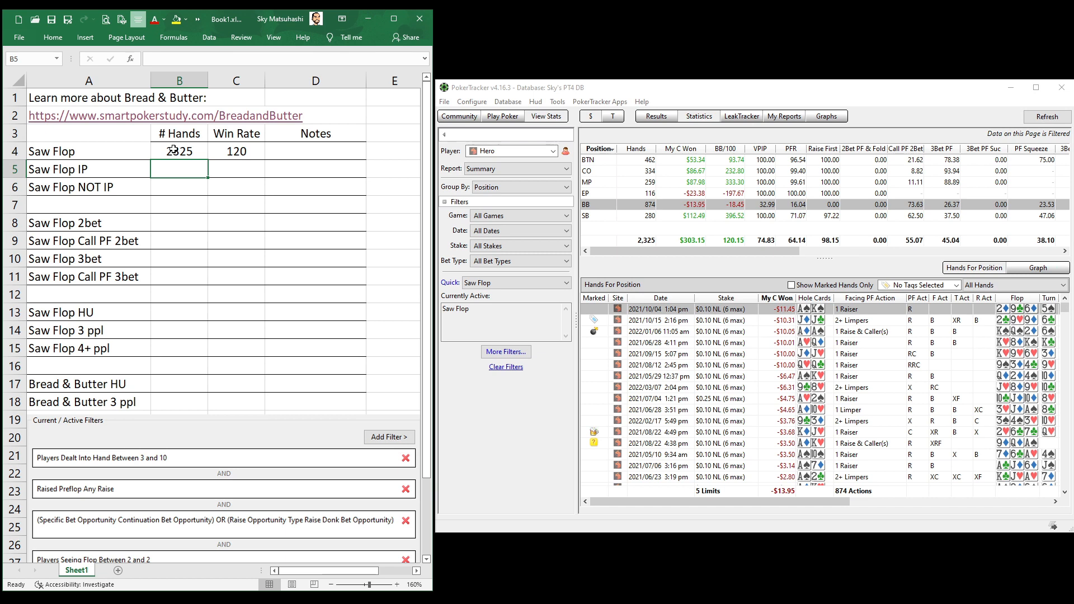
# Enter 1.2 in the Notes column of the Saw Flop row and select the # Hands cell for Saw Flop IP
pyautogui.press('Right')
pyautogui.press('Up')
pyautogui.press('Right')
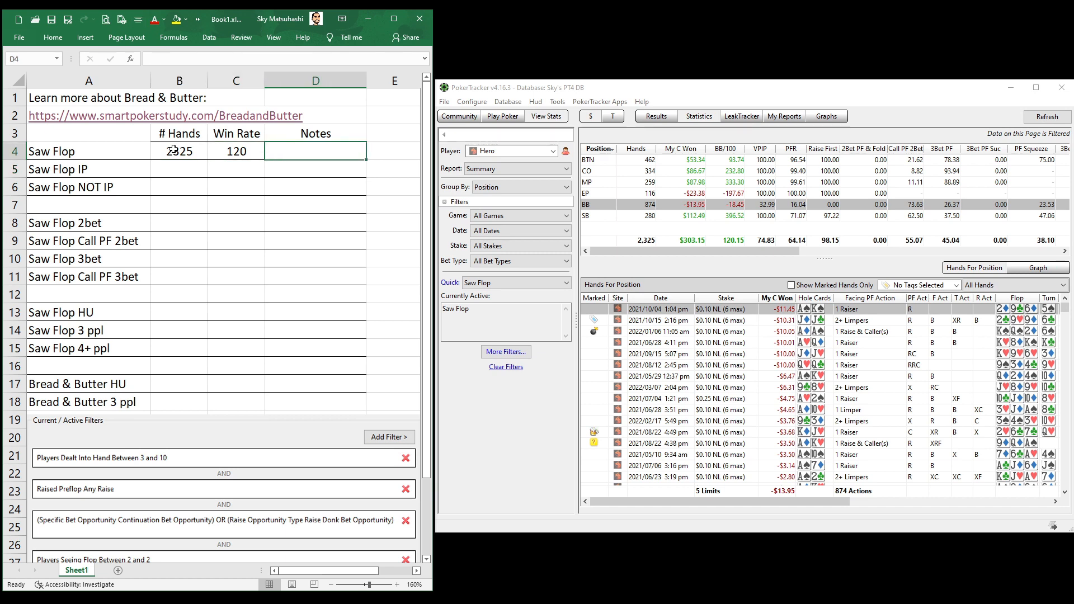
pyautogui.write('1.2')
pyautogui.press('Return')
pyautogui.press('Up')
pyautogui.press('Down')
pyautogui.press('Left')
pyautogui.press('Left')
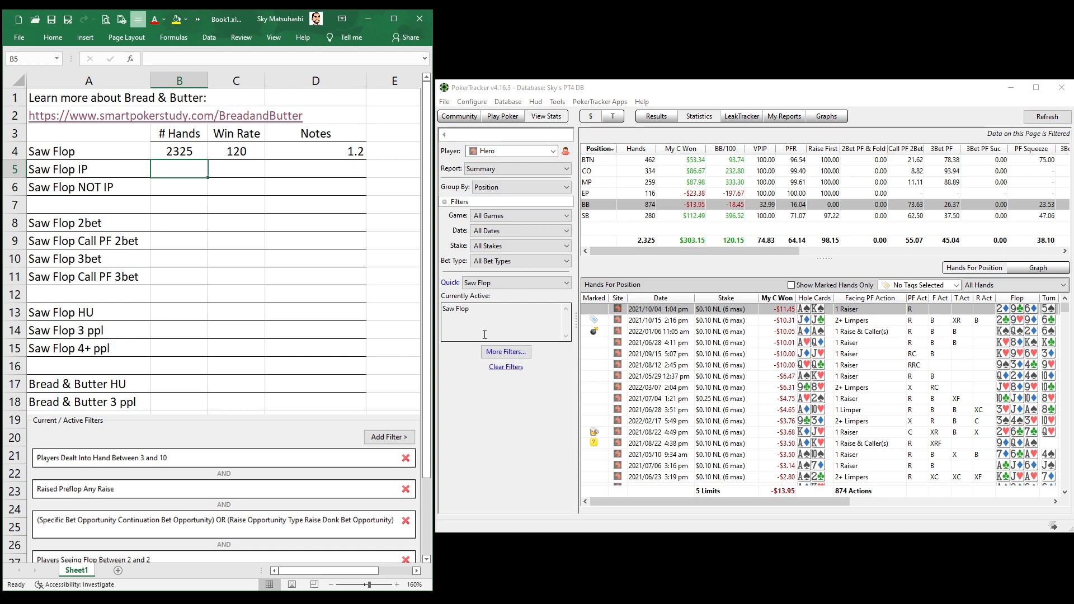
pyautogui.click(500, 353)
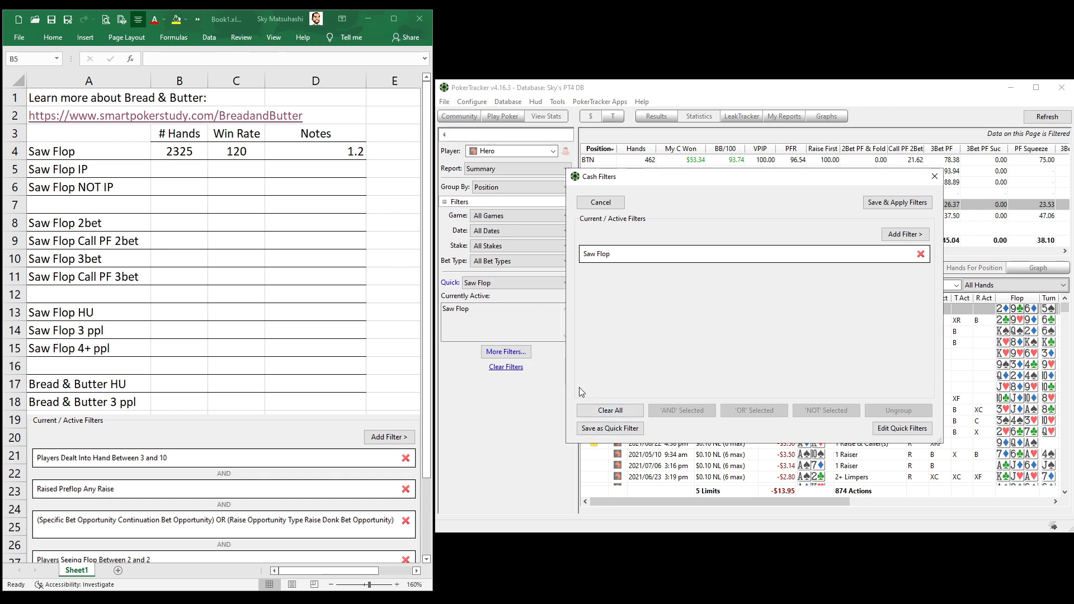
pyautogui.click(603, 428)
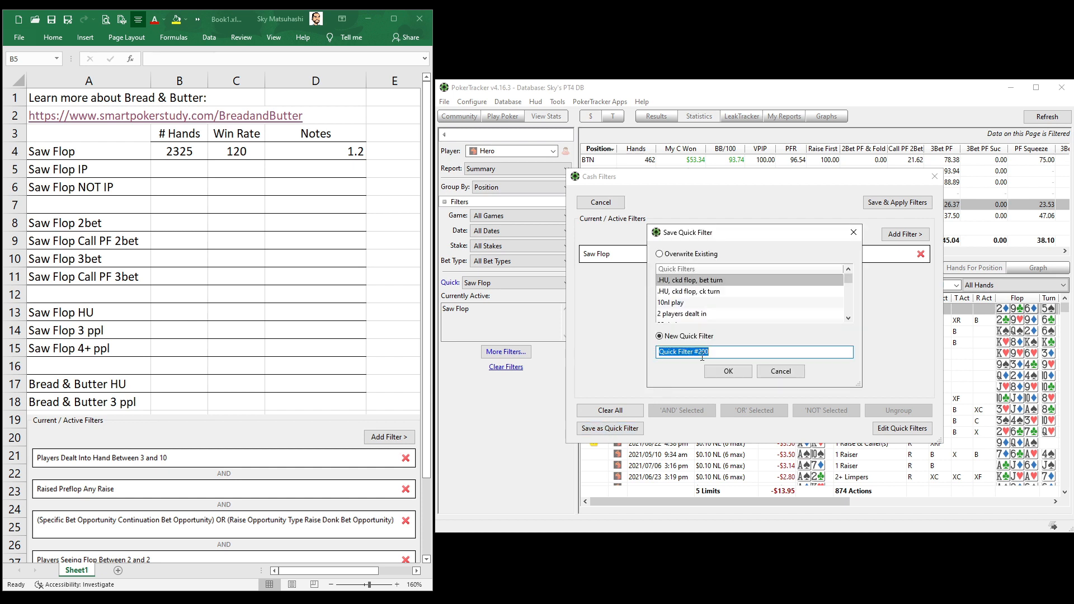
pyautogui.write('saw')
pyautogui.click(790, 372)
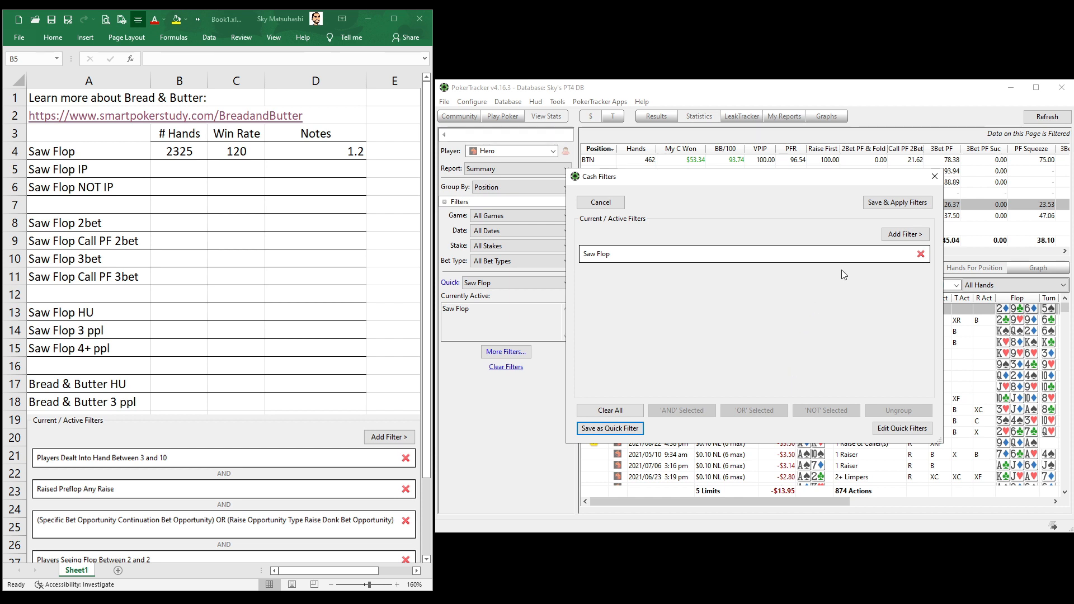
# In PokerTracker, add a flop player position filter for the active player in position relative to all opponents, and apply it alongside Saw Flop
pyautogui.click(907, 235)
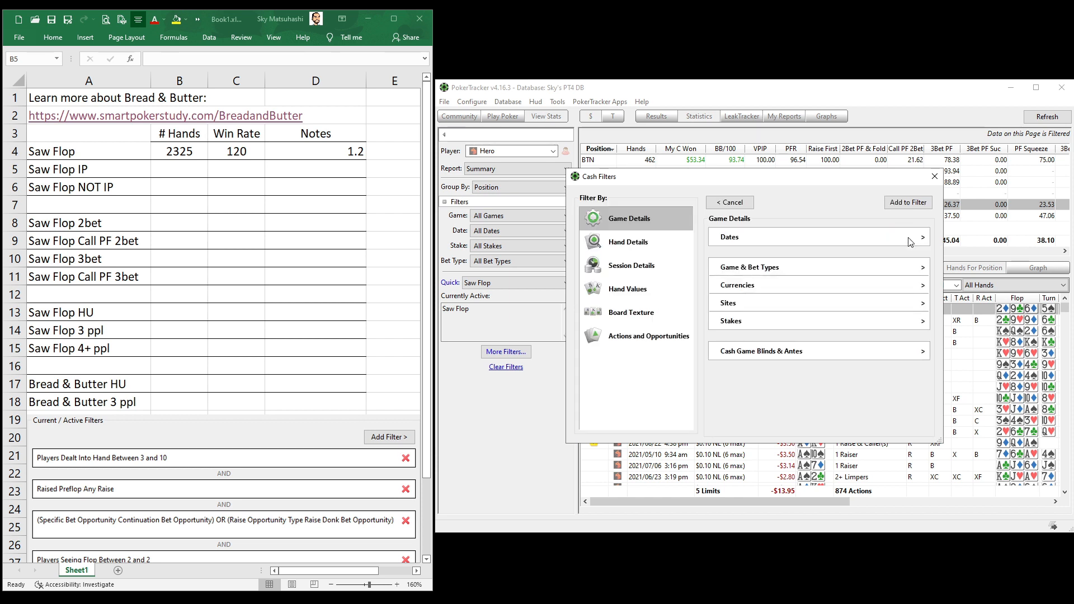
pyautogui.click(666, 339)
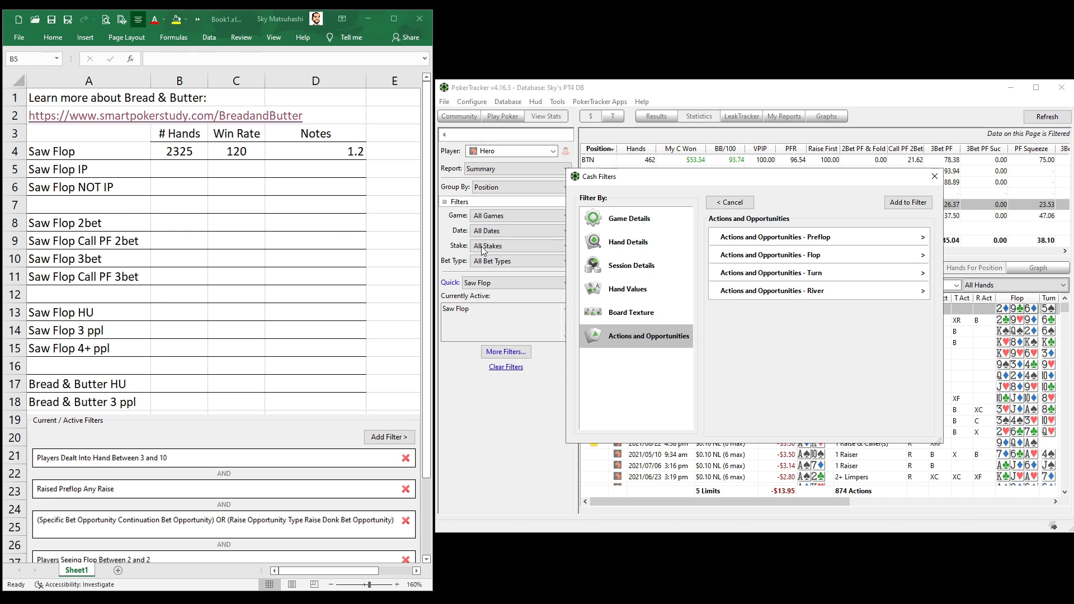
pyautogui.click(618, 244)
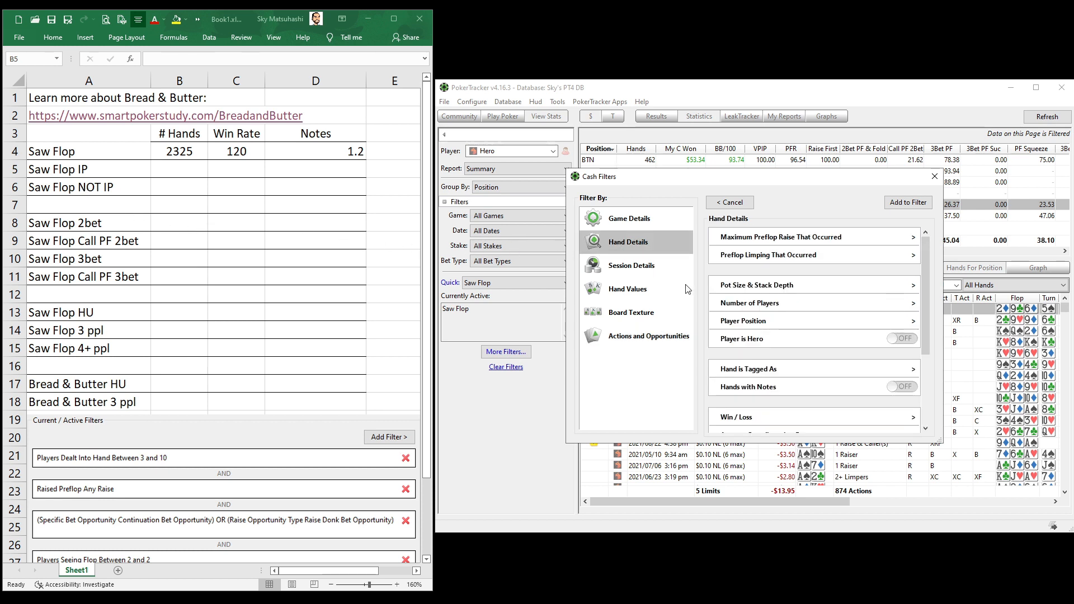
pyautogui.click(753, 322)
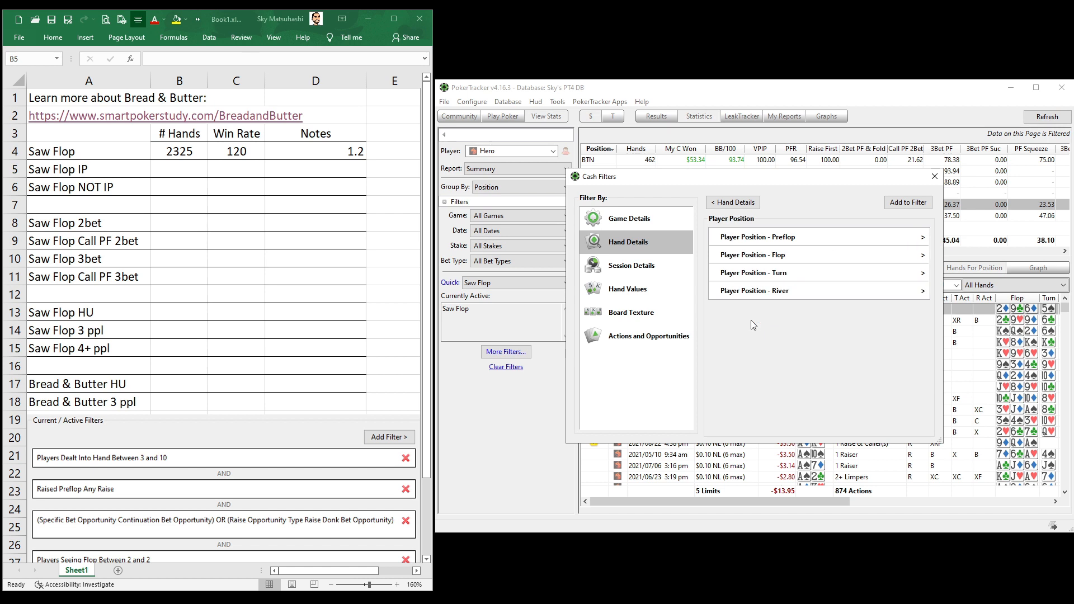
pyautogui.click(778, 258)
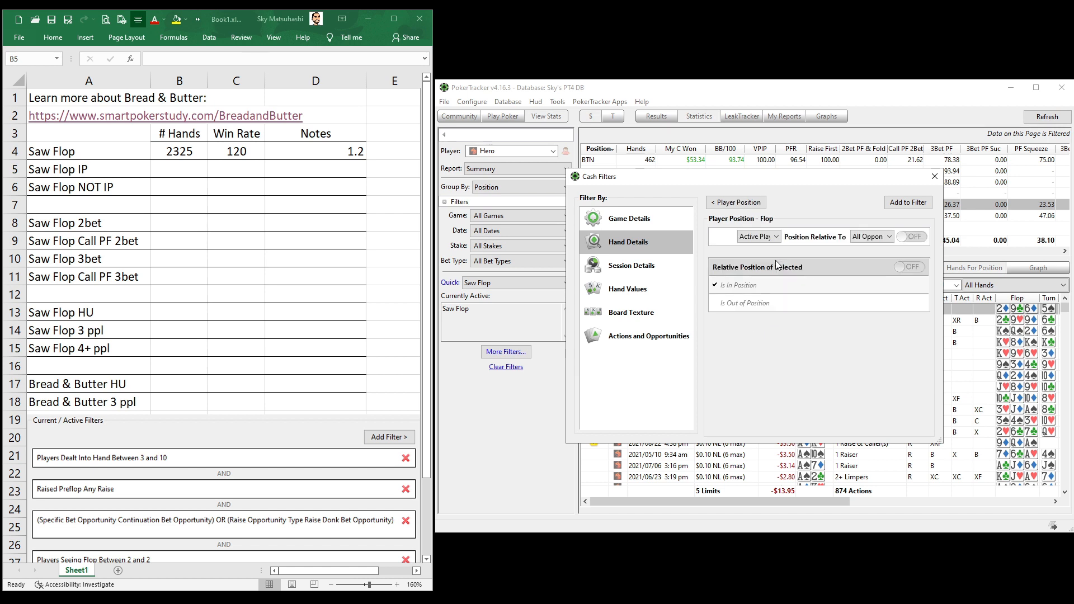
pyautogui.click(744, 286)
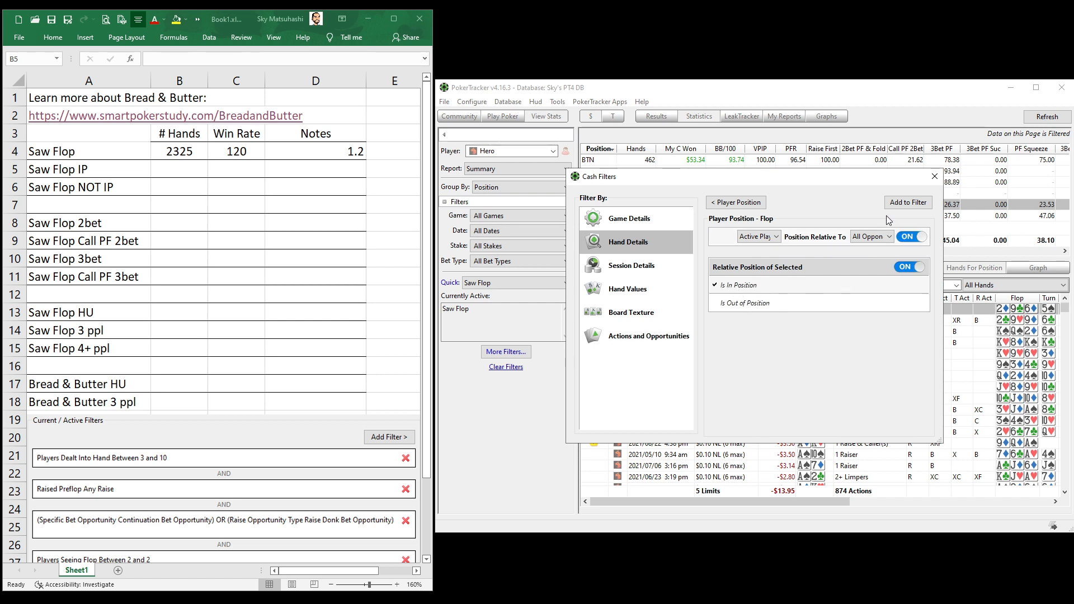
pyautogui.click(902, 204)
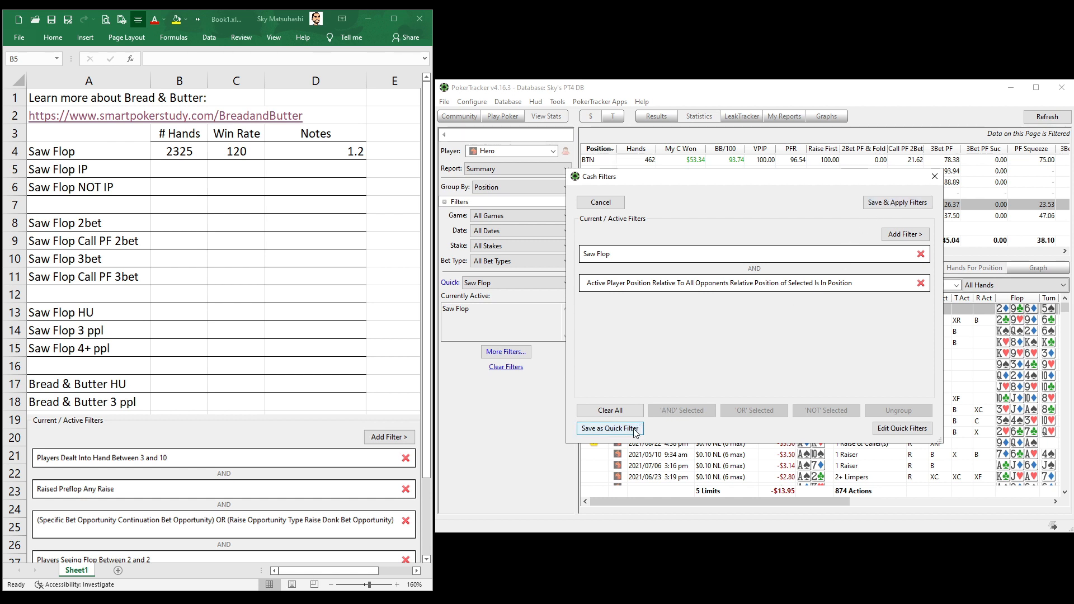
pyautogui.click(892, 203)
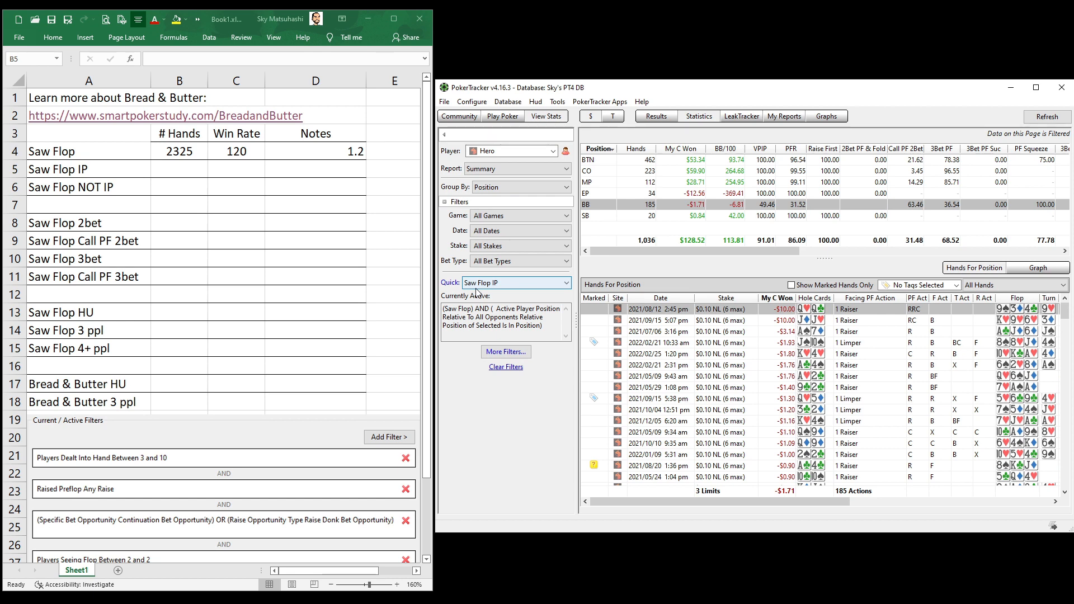
# In the Excel sheet, enter 1036 hands and a win rate of 114 in the Saw Flop IP row
pyautogui.click(181, 172)
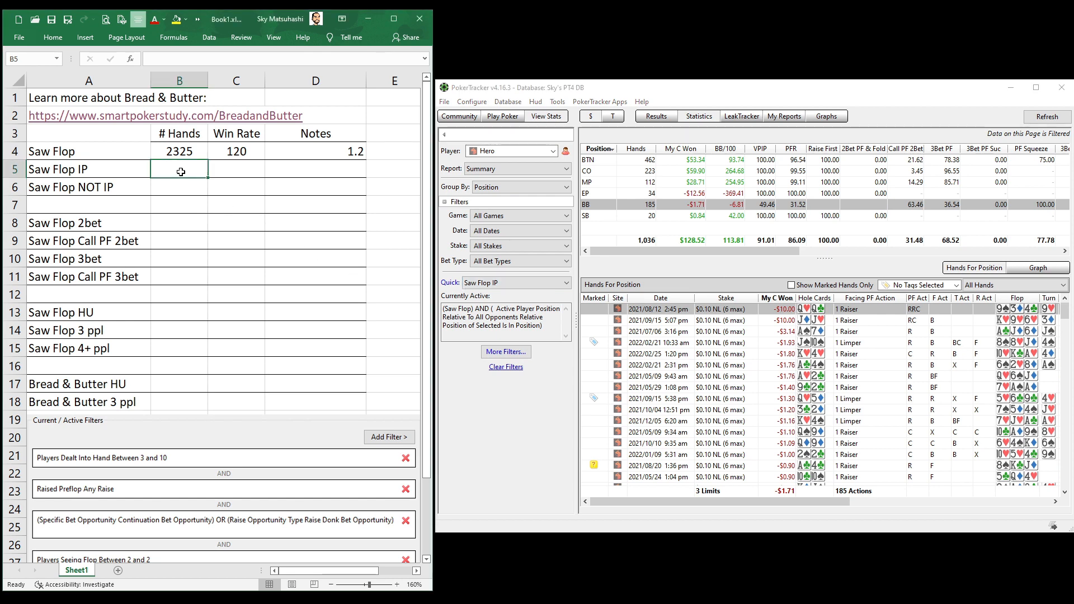
pyautogui.write('1036')
pyautogui.press('Tab')
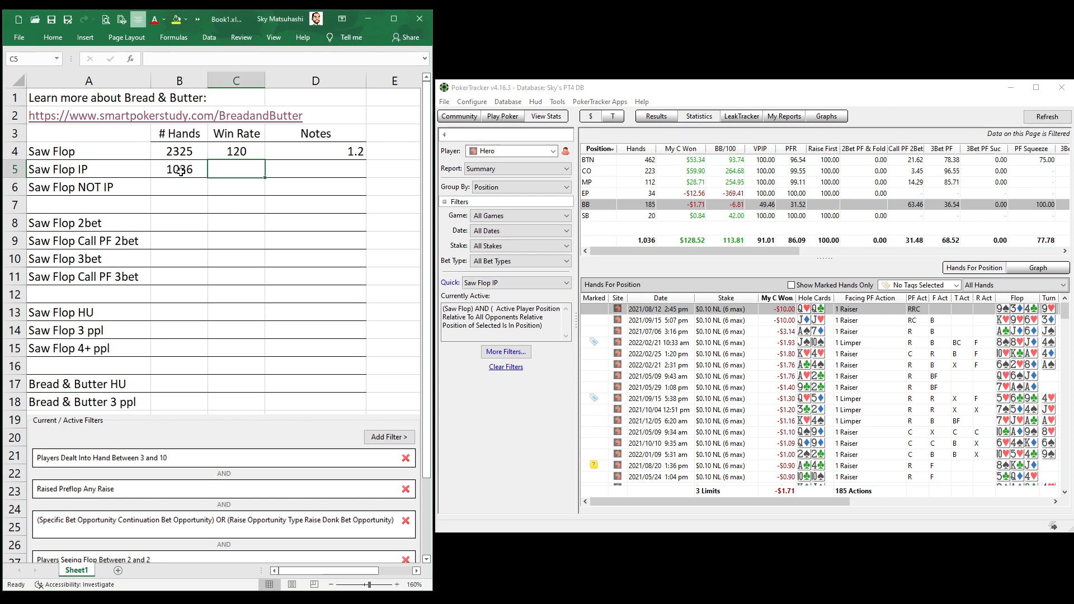
pyautogui.write('114')
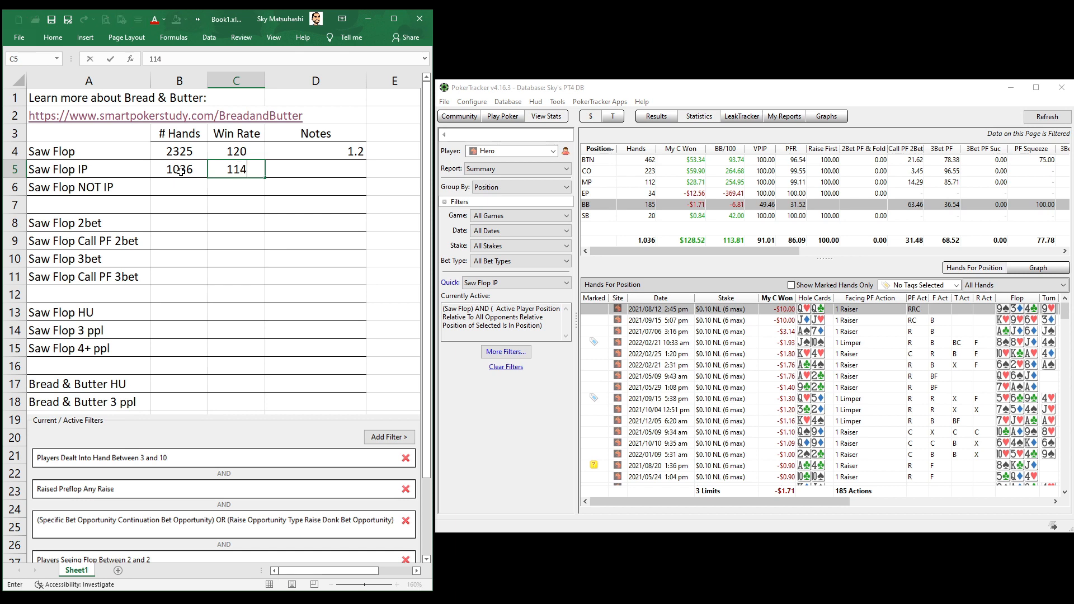
pyautogui.press('Return')
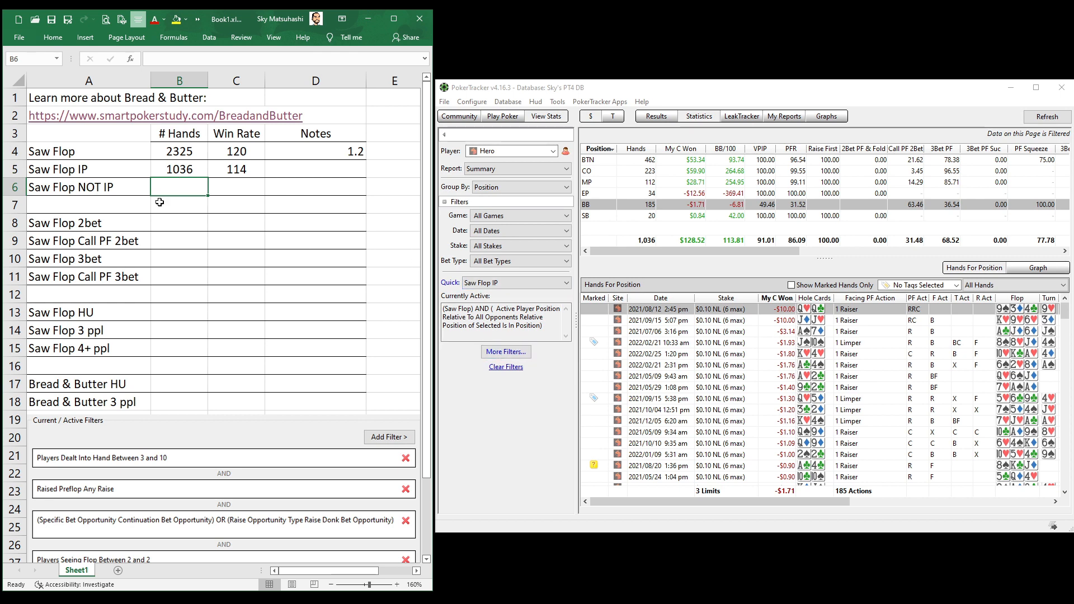
# In PokerTracker, negate the in-position filter with NOT while keeping Saw Flop, and apply the filters
pyautogui.click(512, 356)
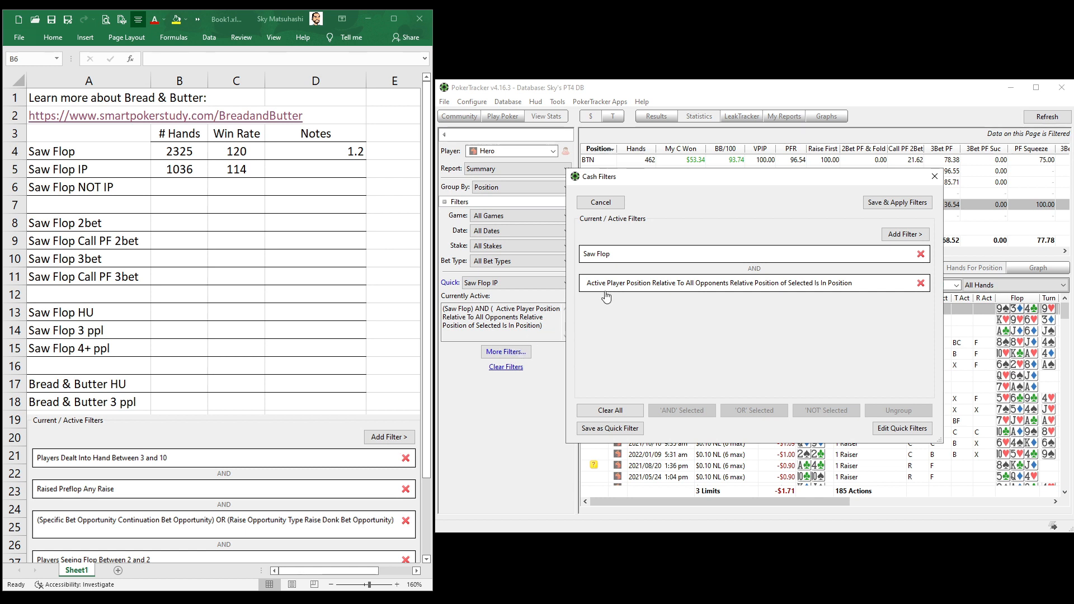
pyautogui.click(610, 287)
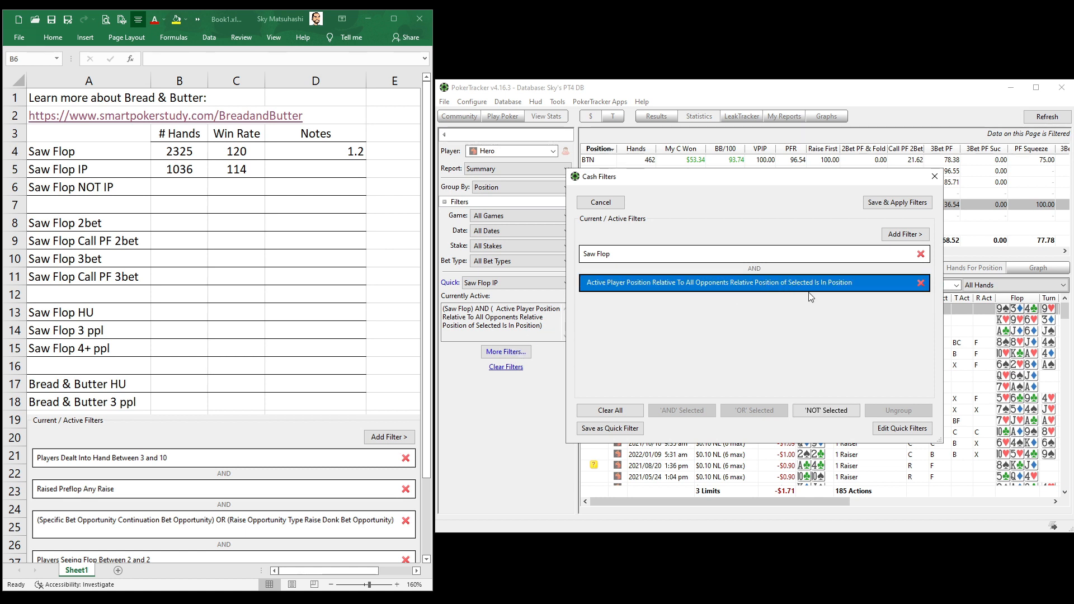
pyautogui.click(831, 415)
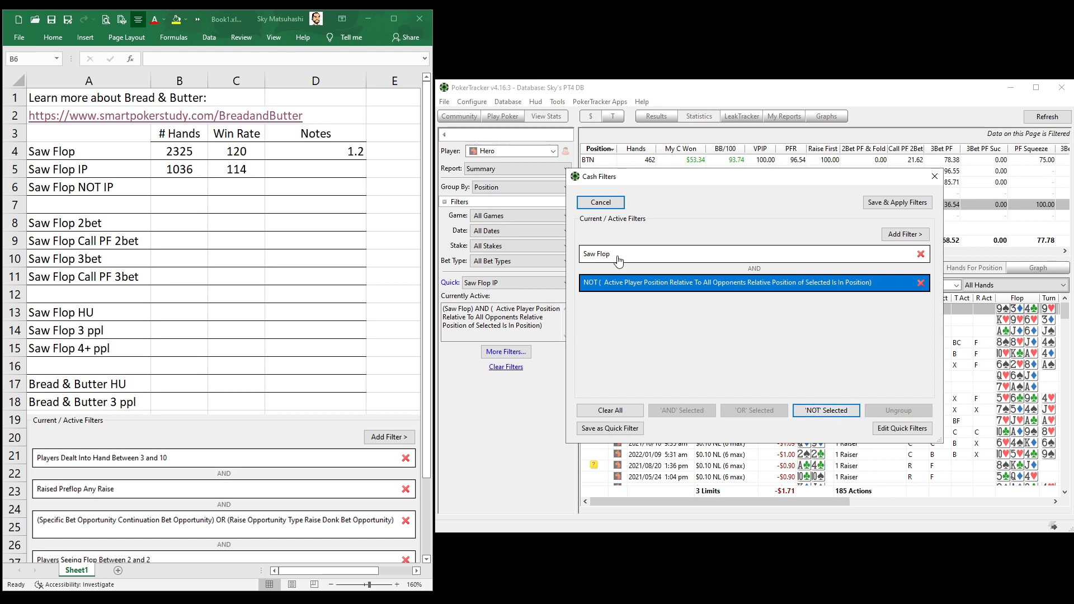
pyautogui.click(885, 201)
# In the Excel sheet, enter 1289 hands and a win rate of 125 in the Saw Flop NOT IP row
pyautogui.click(170, 186)
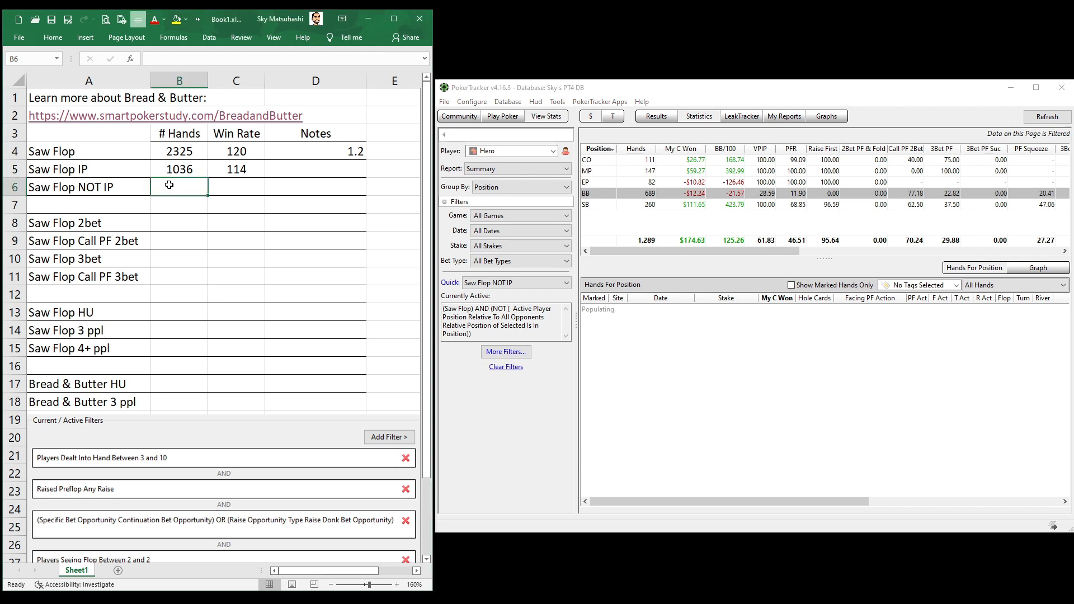
pyautogui.write('1289')
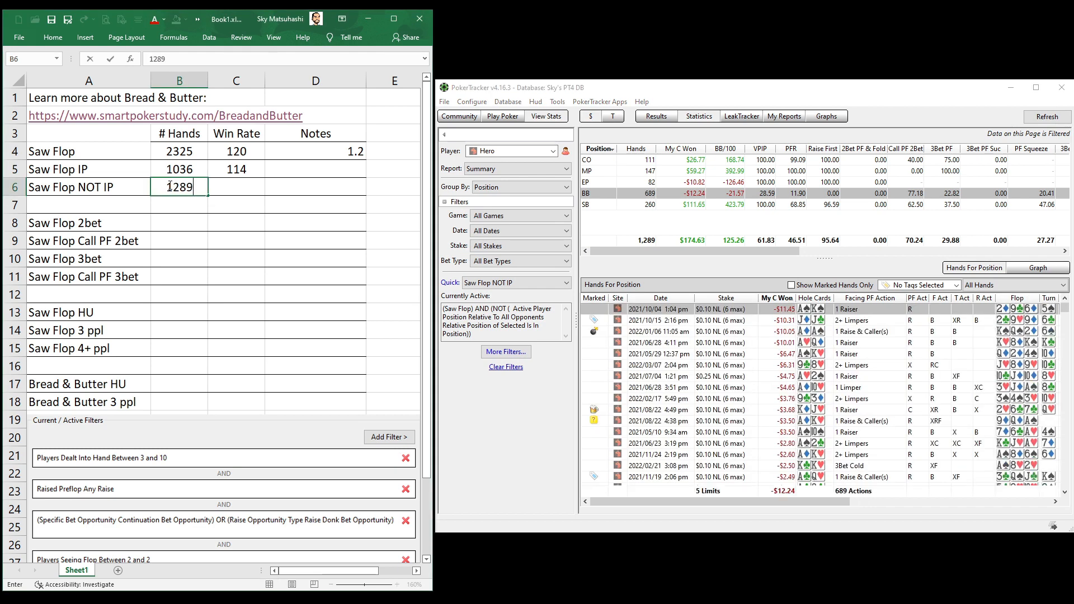
pyautogui.press('Tab')
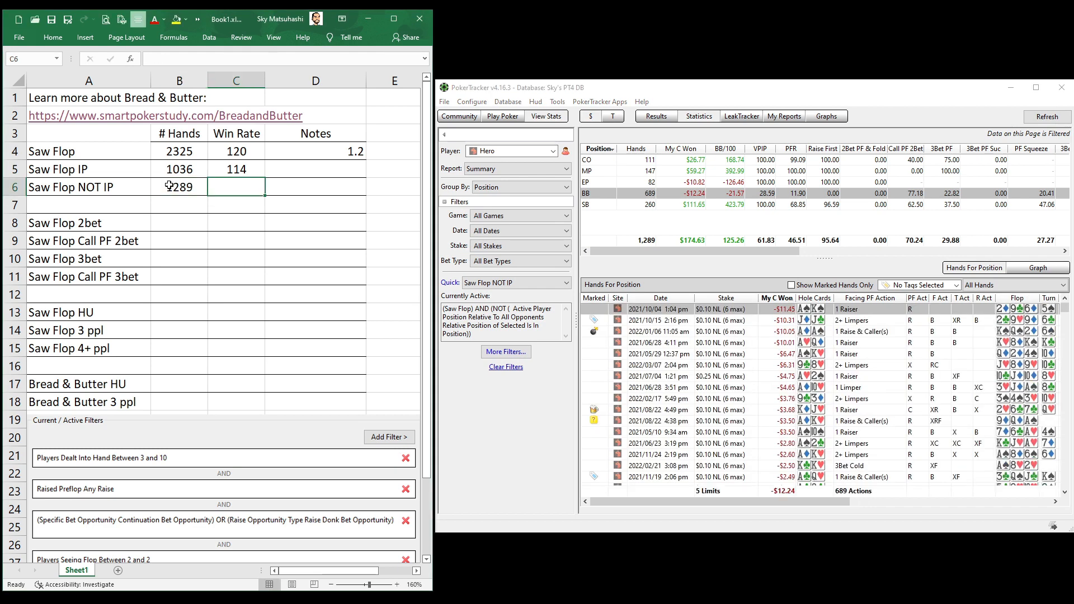
pyautogui.write('125')
pyautogui.press('Return')
# Compare the sum of the Saw Flop IP and Saw Flop NOT IP hand counts with the Saw Flop hand count
pyautogui.moveTo(177, 171); pyautogui.dragTo(176, 191)
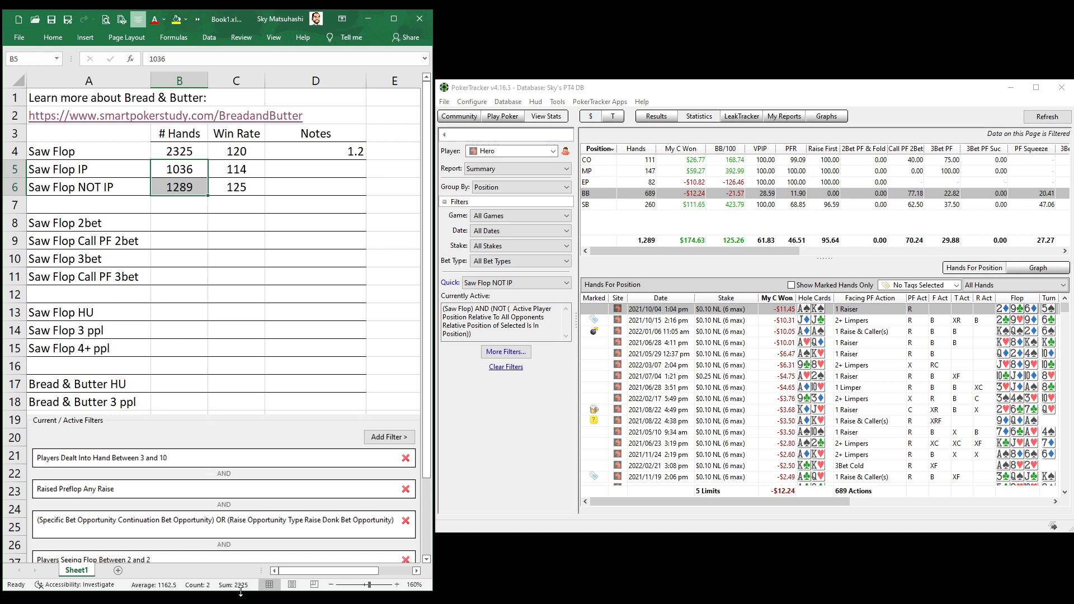
pyautogui.click(185, 152)
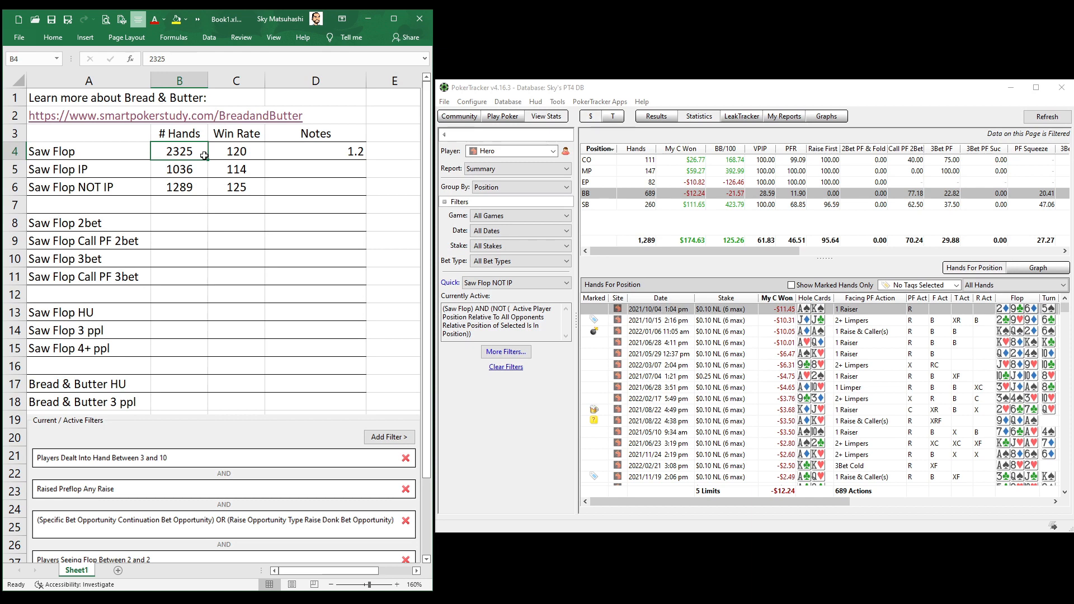
pyautogui.click(191, 219)
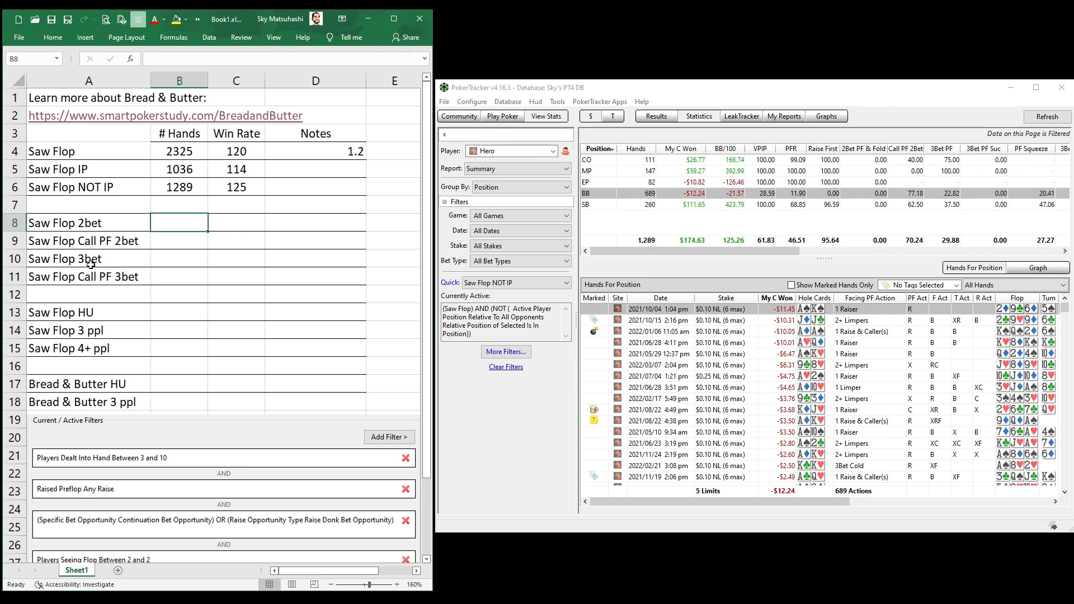
# In PokerTracker, replace the negated position filter with Raised Preflop Any 2Bet alongside Saw Flop, and apply the filters
pyautogui.click(506, 353)
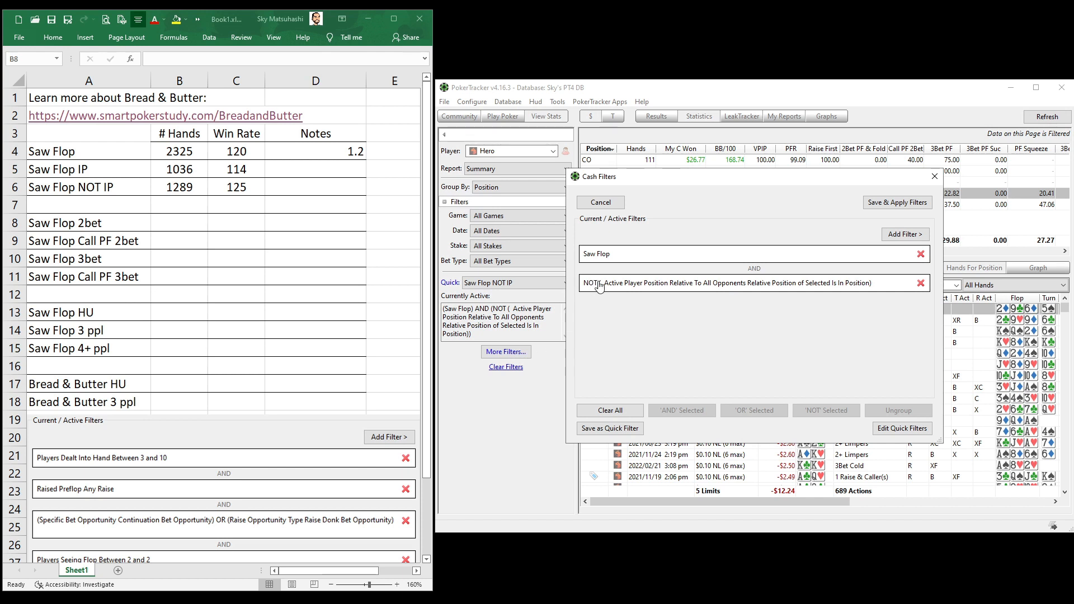
pyautogui.click(921, 284)
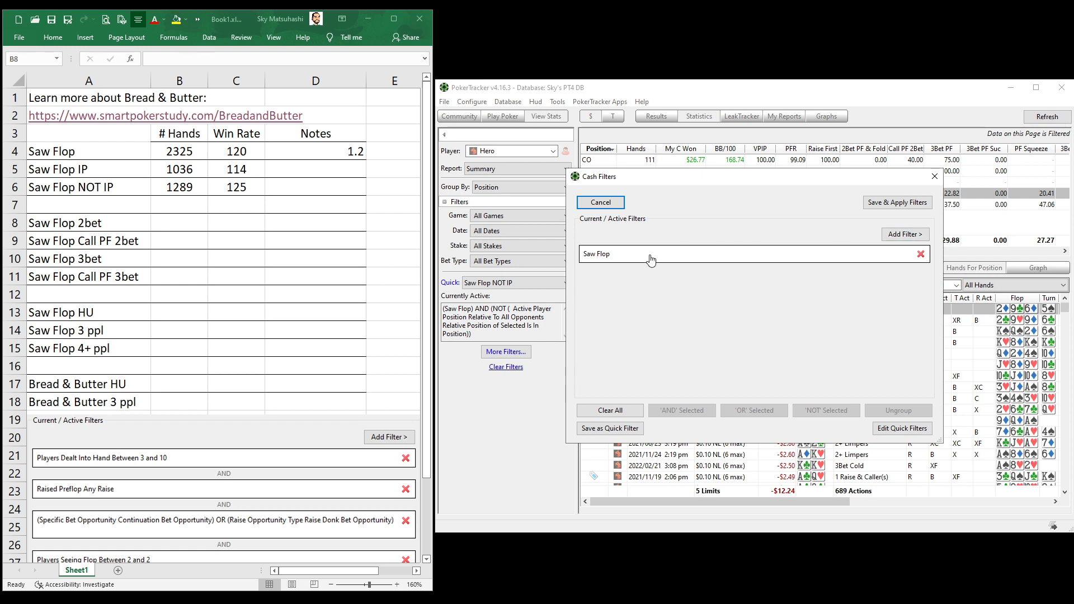
pyautogui.click(894, 236)
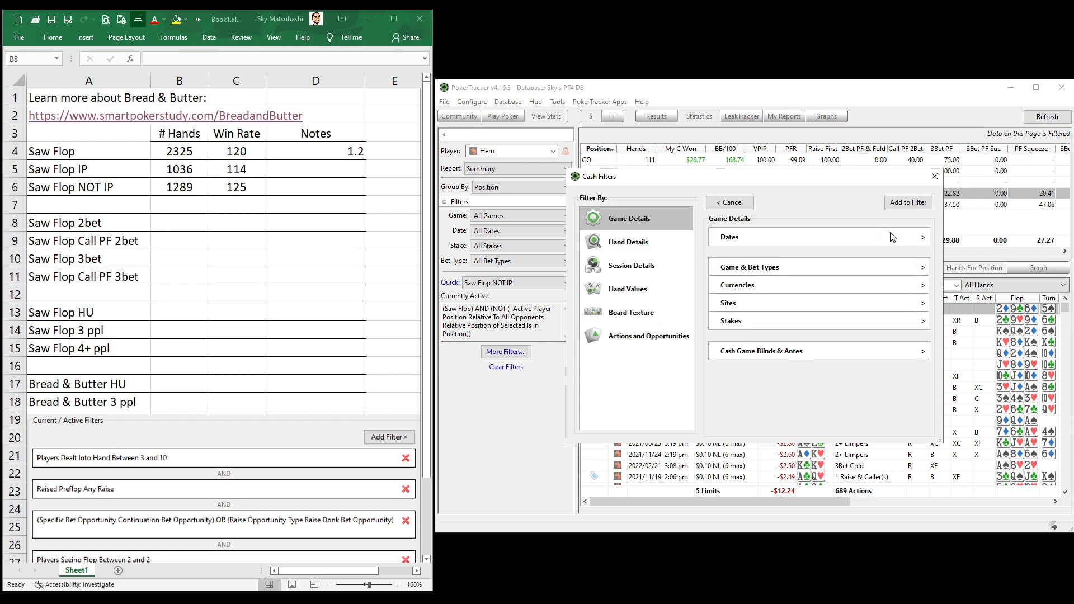
pyautogui.click(647, 336)
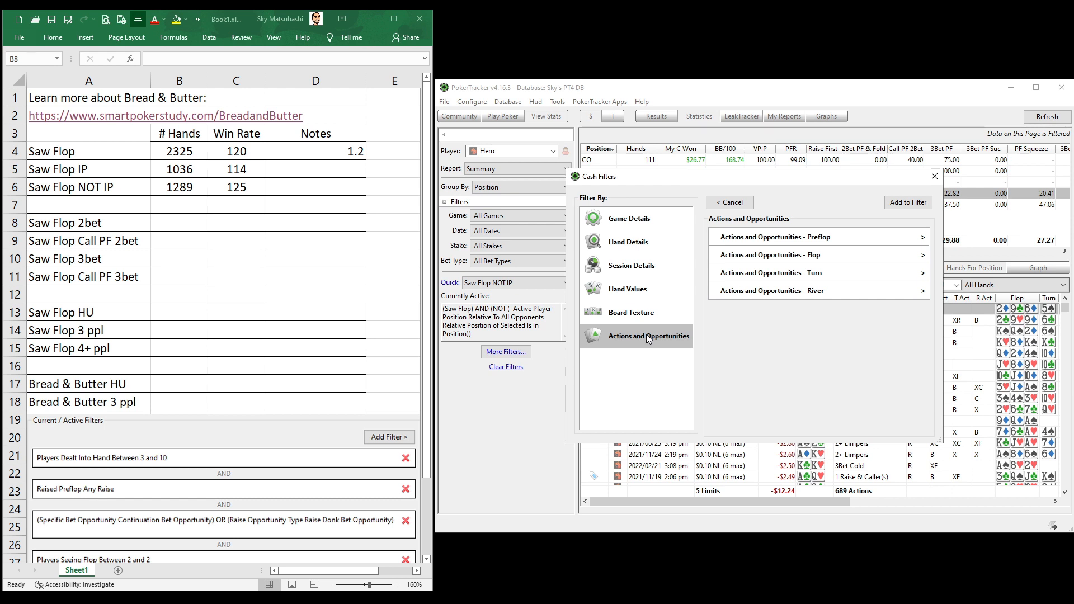
pyautogui.click(748, 237)
pyautogui.scroll(-5, 750, 252)
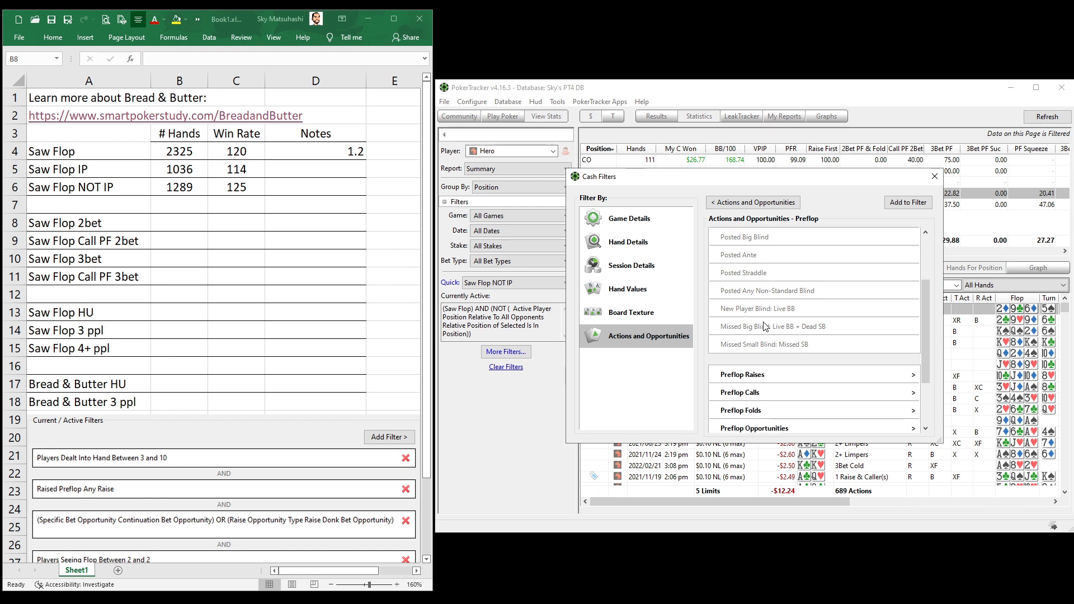
pyautogui.click(758, 381)
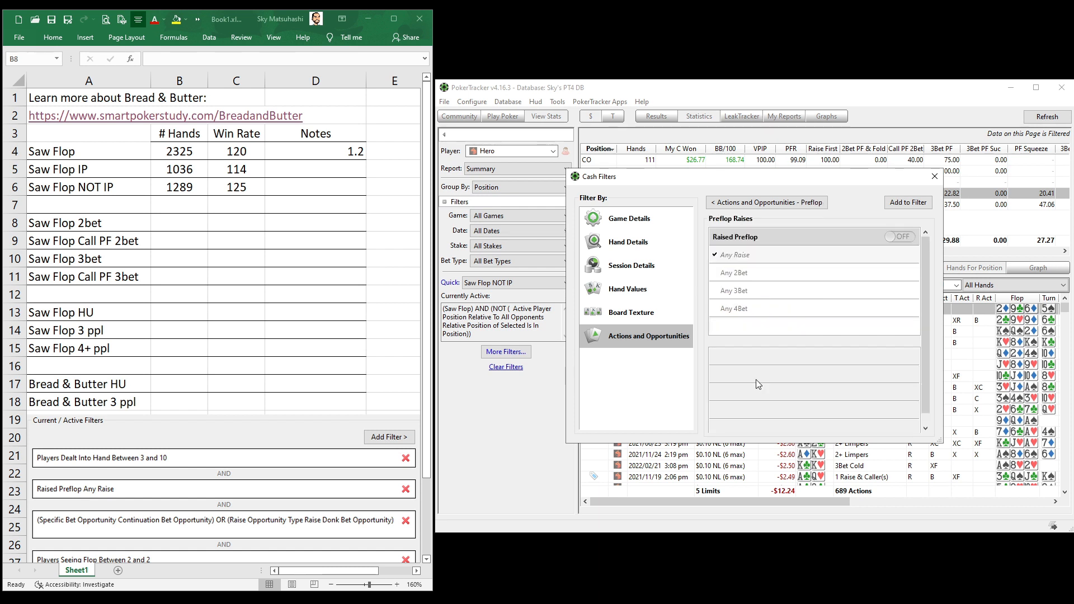
pyautogui.click(743, 280)
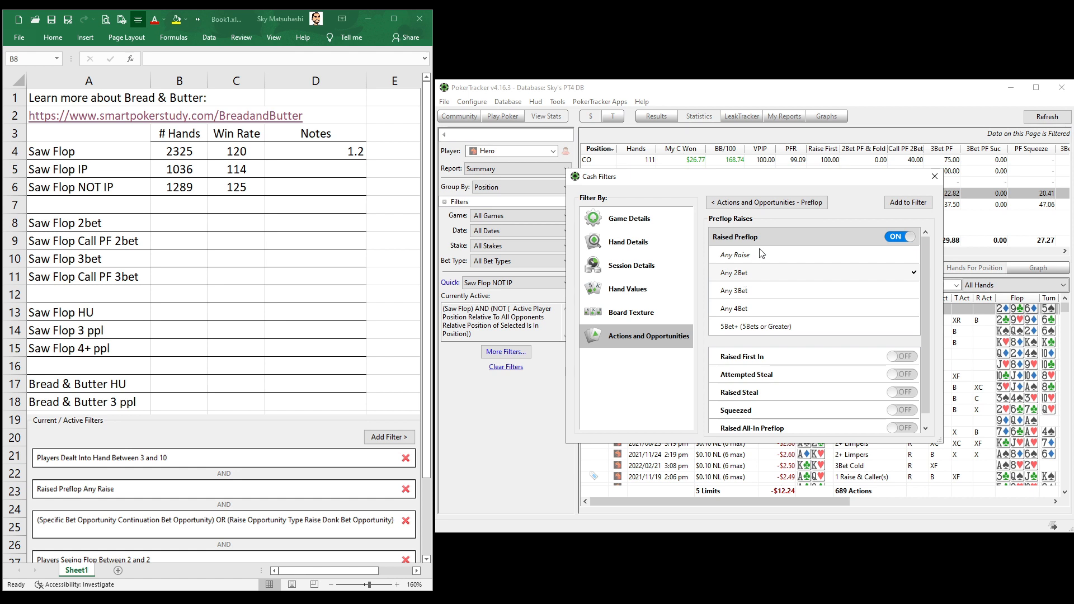
pyautogui.click(901, 202)
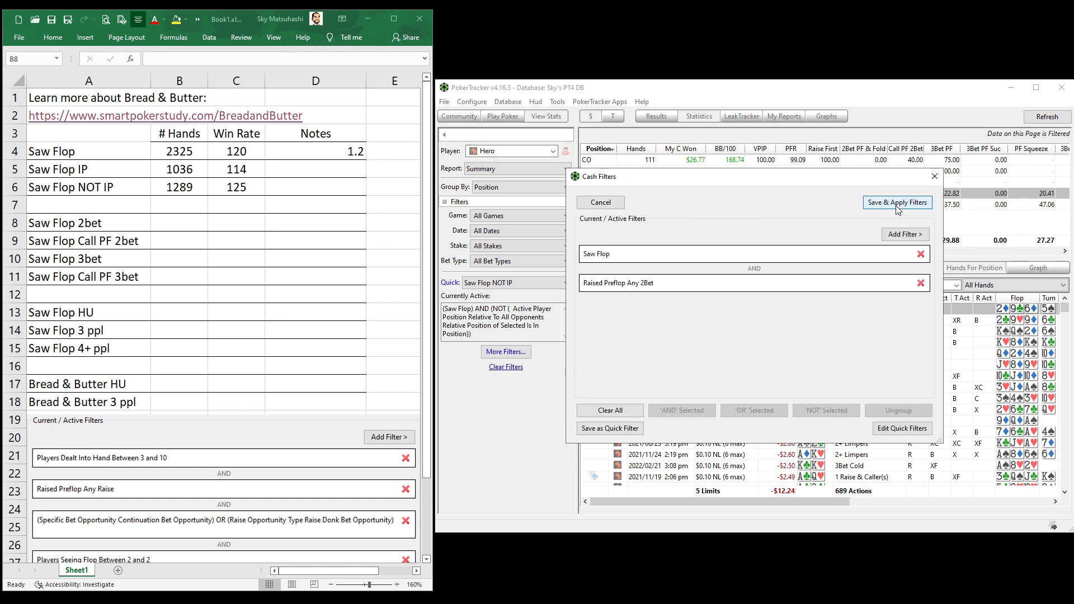
pyautogui.click(896, 204)
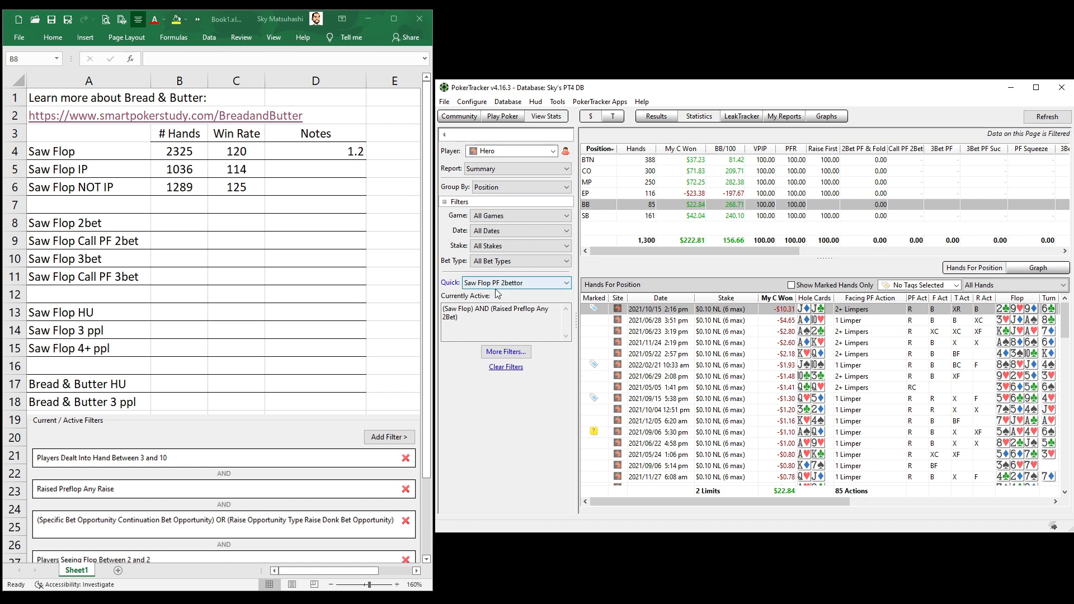
# In the Excel sheet, enter 1300 hands and a win rate of 157 in the Saw Flop 2bet row
pyautogui.click(164, 218)
pyautogui.write('1300')
pyautogui.press('Tab')
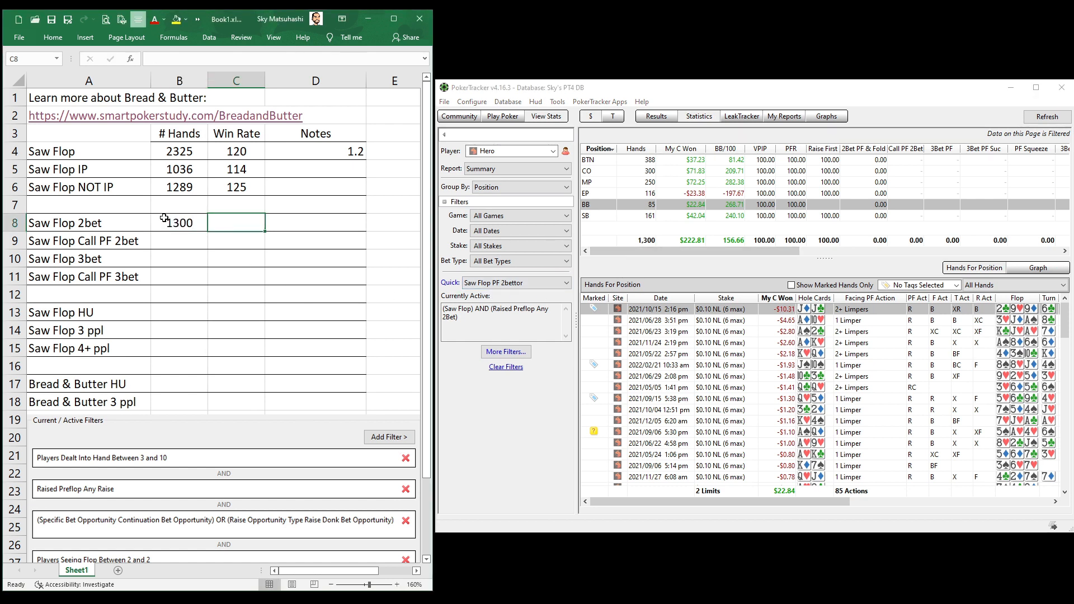
pyautogui.write('157')
pyautogui.press('Return')
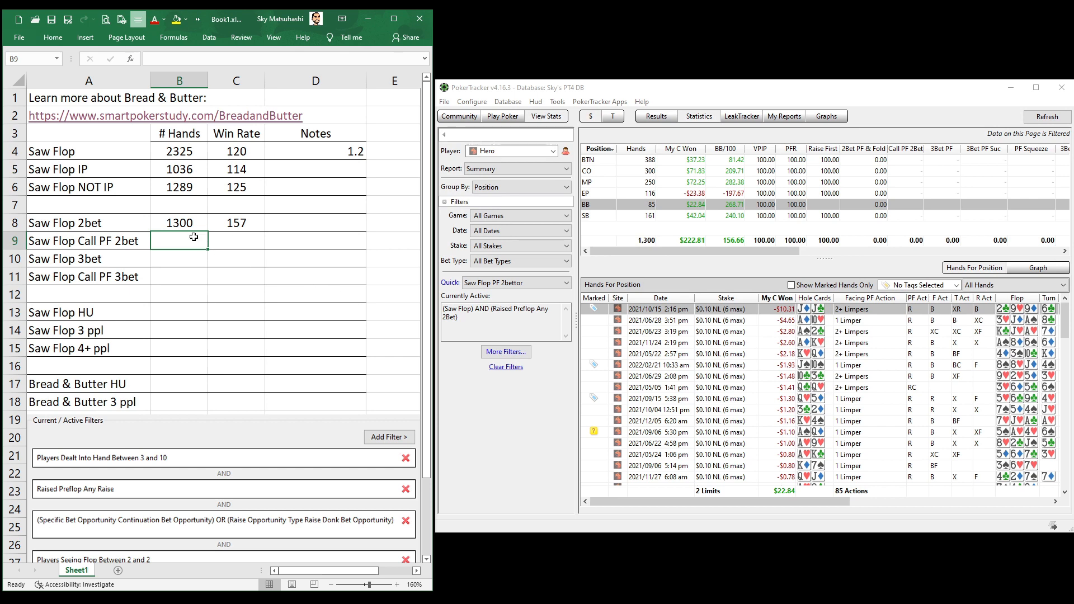
# In PokerTracker, replace the Raised Preflop Any 2Bet filter with Called Preflop Called 2Bet alongside Saw Flop, and apply the filters
pyautogui.click(498, 357)
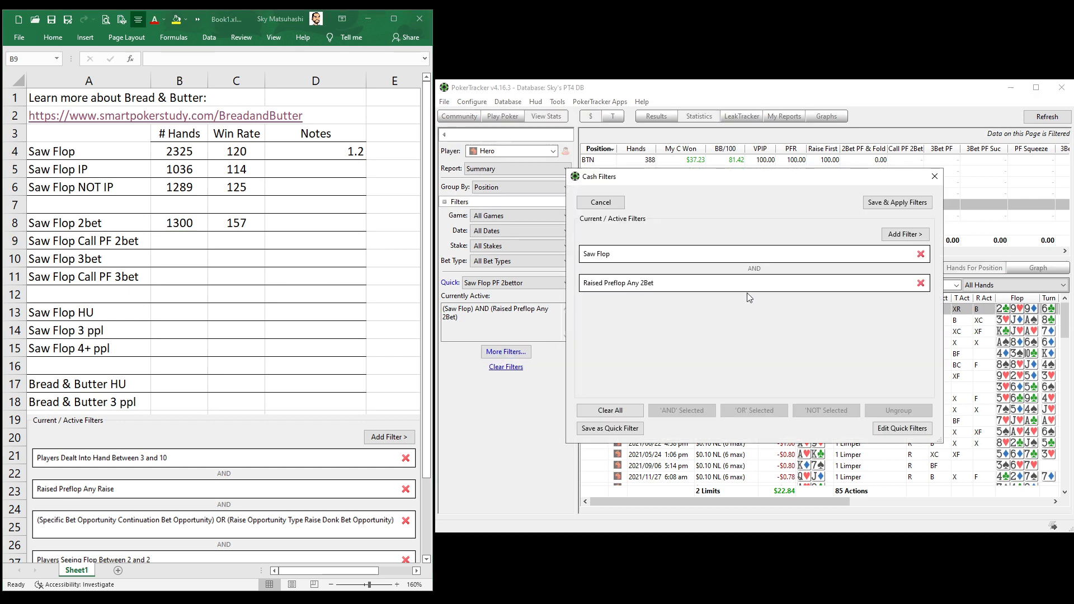
pyautogui.click(920, 284)
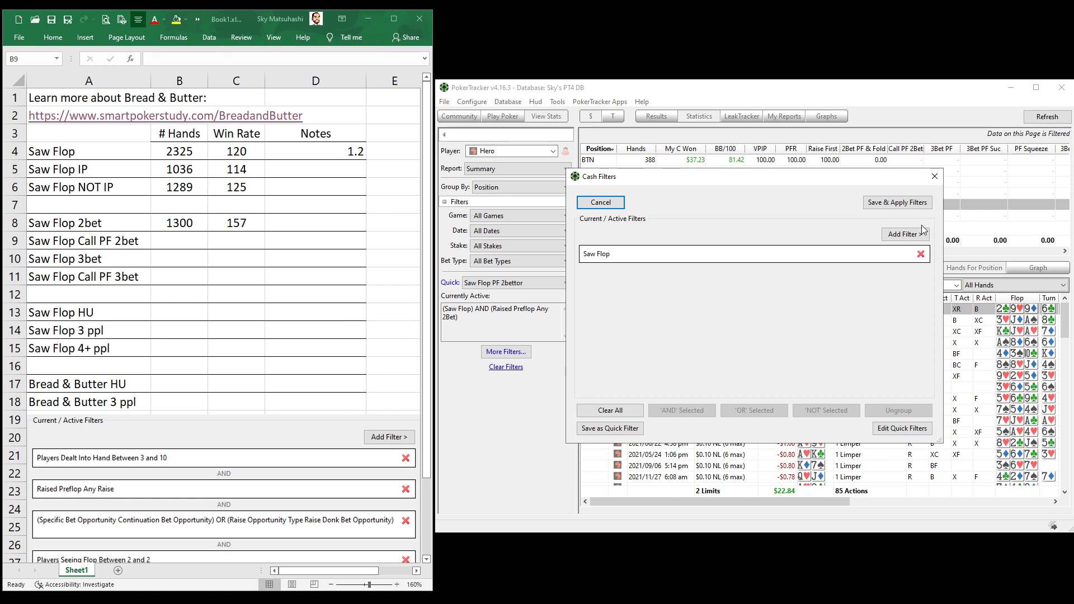
pyautogui.click(906, 233)
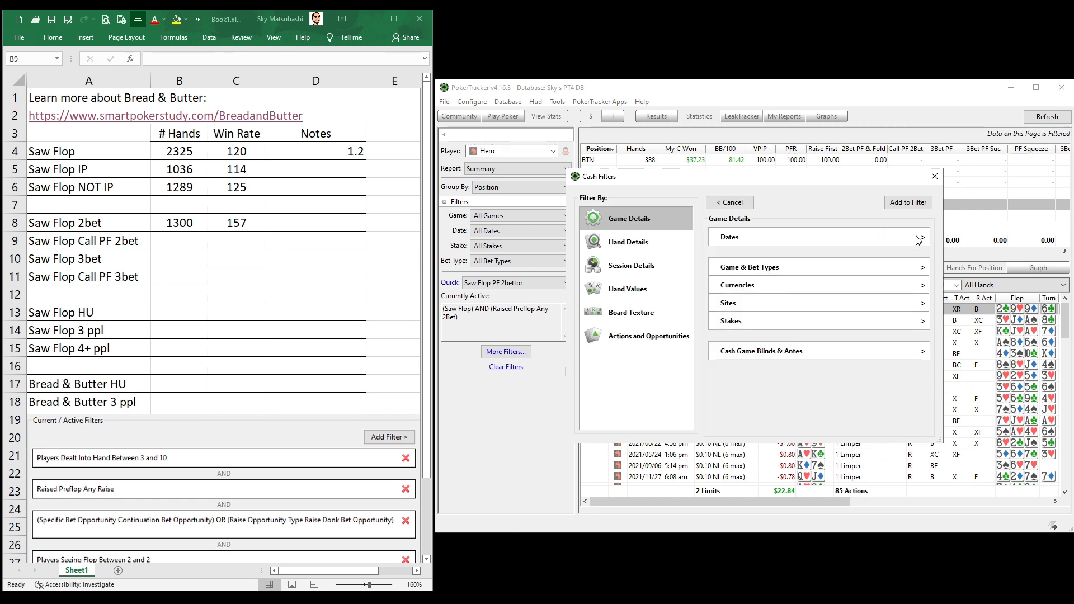
pyautogui.click(647, 343)
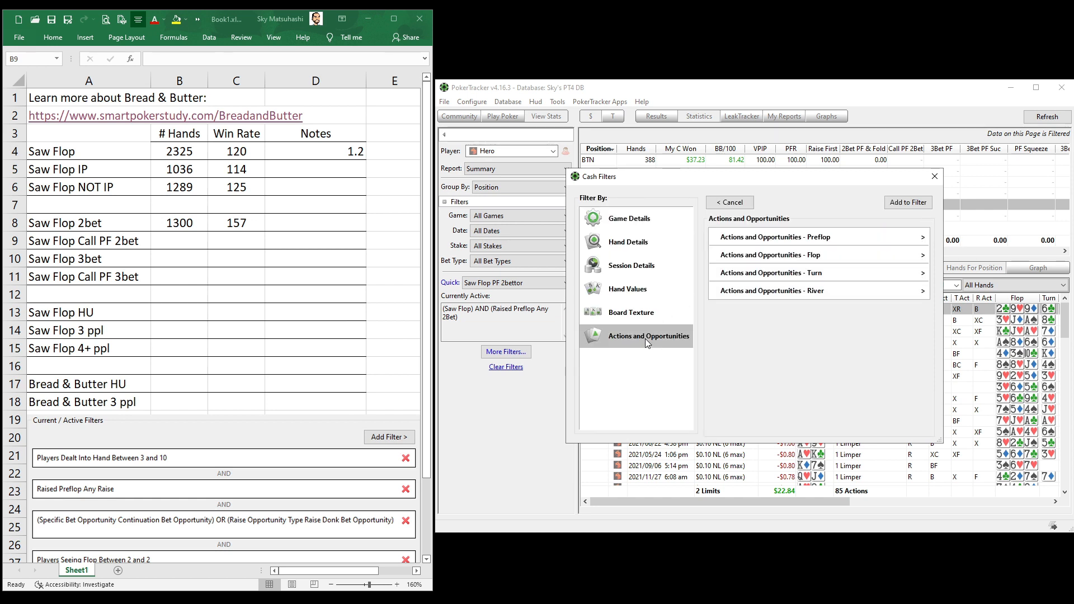
pyautogui.click(772, 239)
pyautogui.scroll(-5, 775, 357)
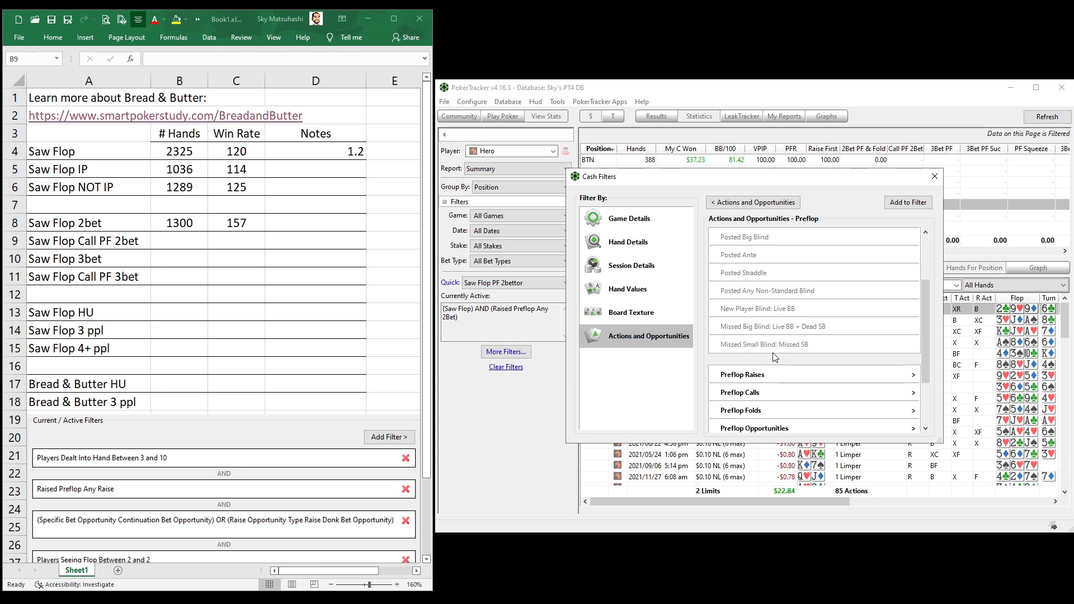
pyautogui.click(750, 397)
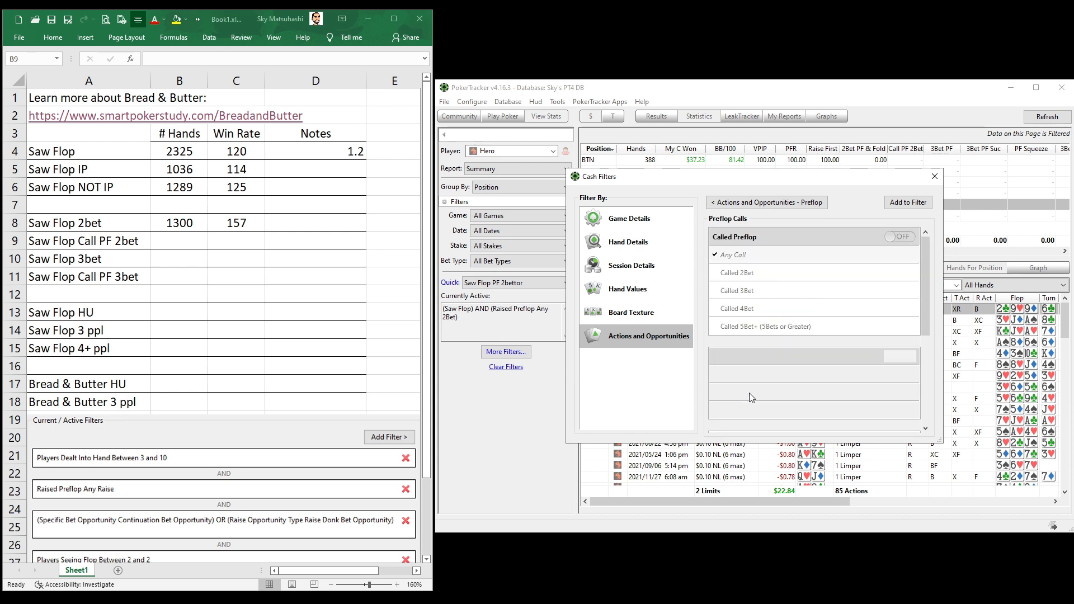
pyautogui.click(759, 279)
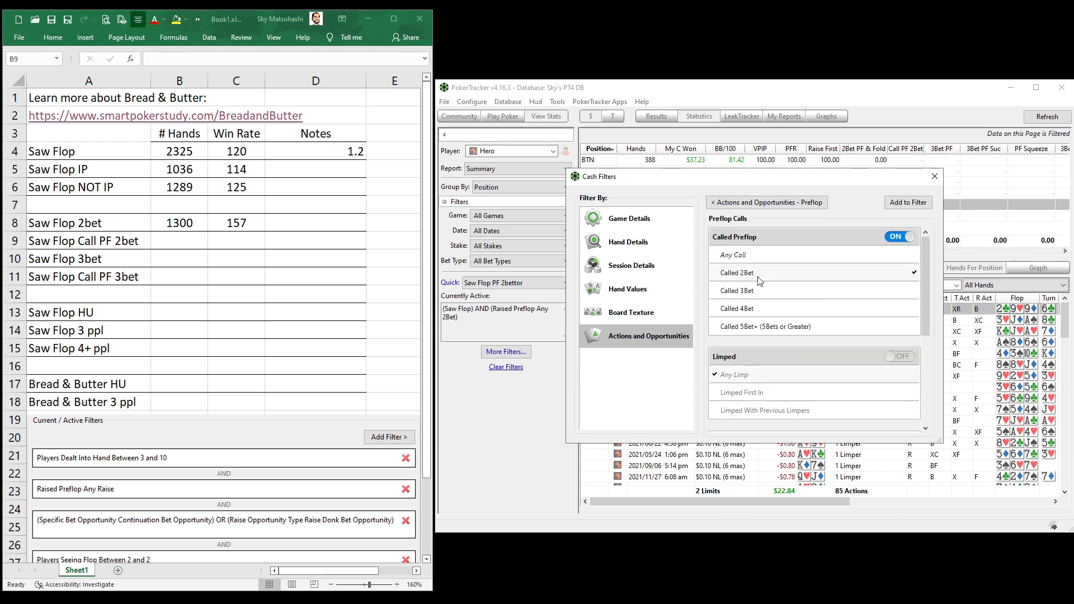
pyautogui.click(908, 203)
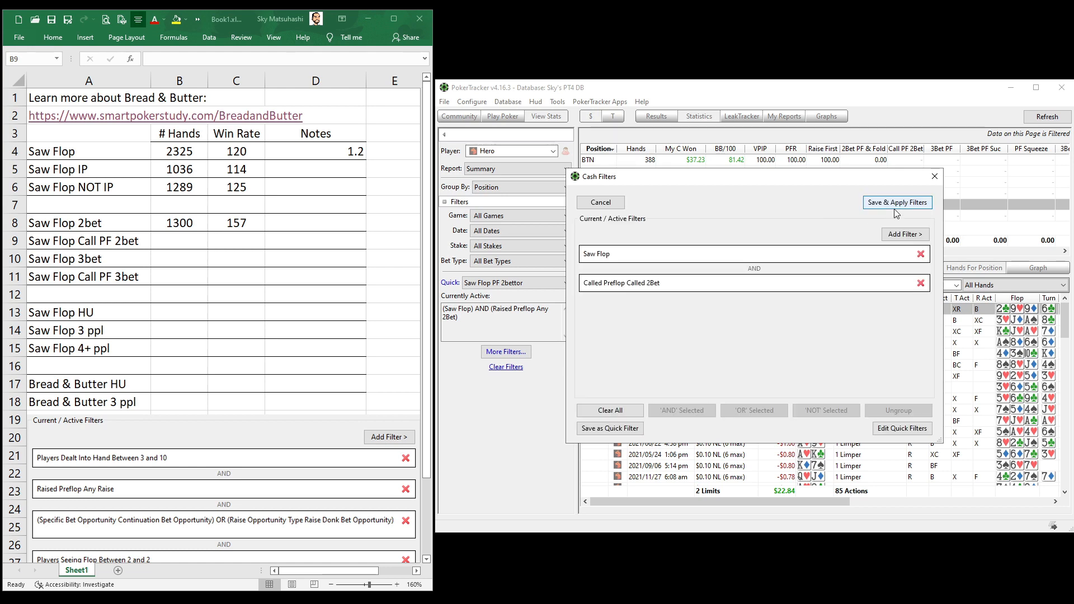
pyautogui.click(895, 203)
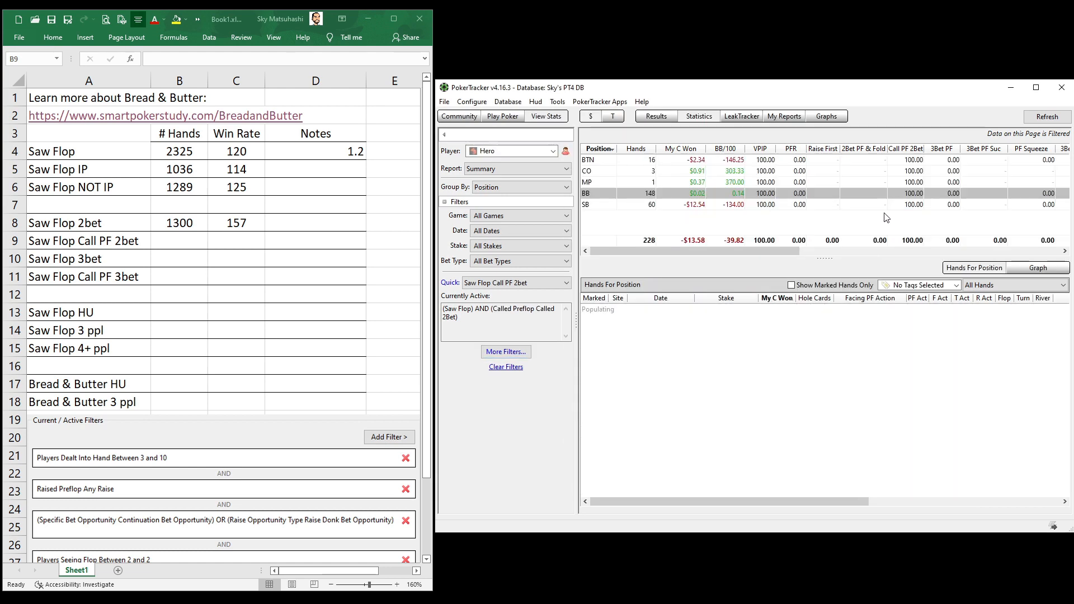
# In the Excel sheet, enter 228 hands and a win rate of -40 in the Saw Flop Call PF 2bet row
pyautogui.click(182, 252)
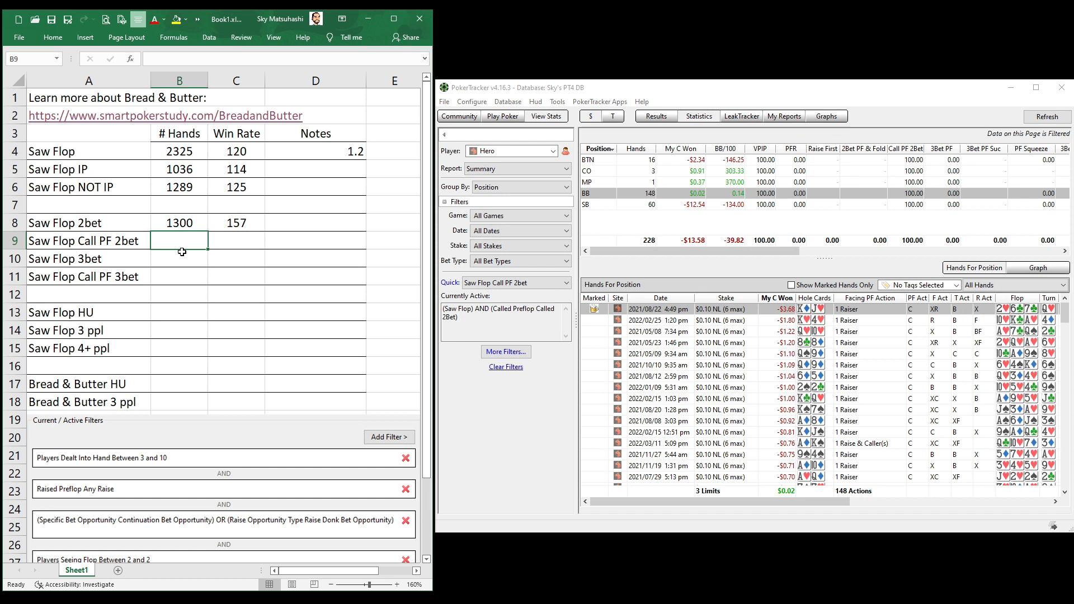
pyautogui.write('228')
pyautogui.press('Tab')
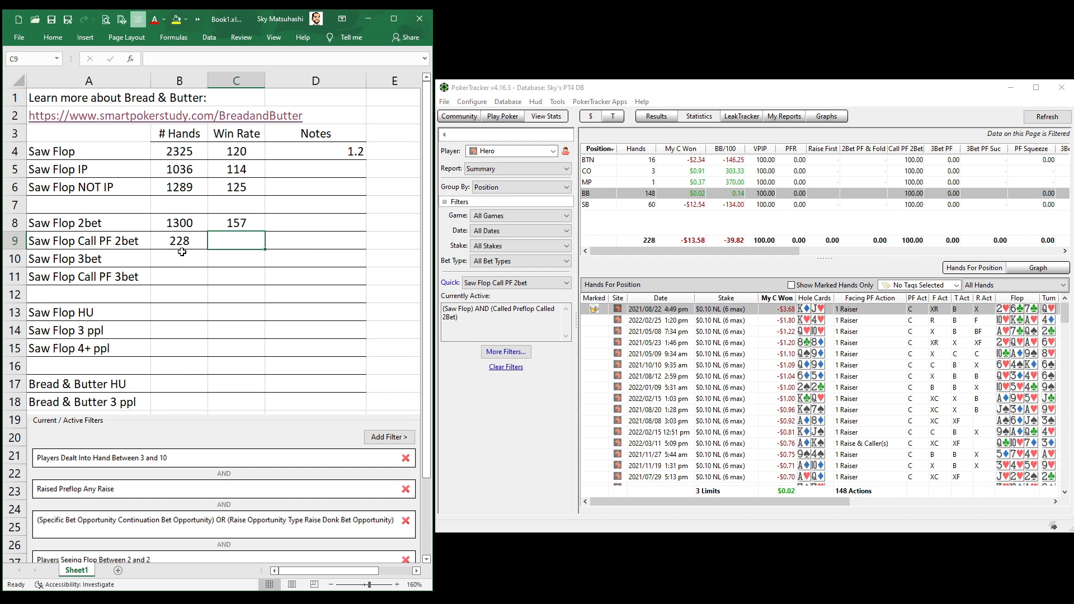
pyautogui.write('-40')
pyautogui.press('Return')
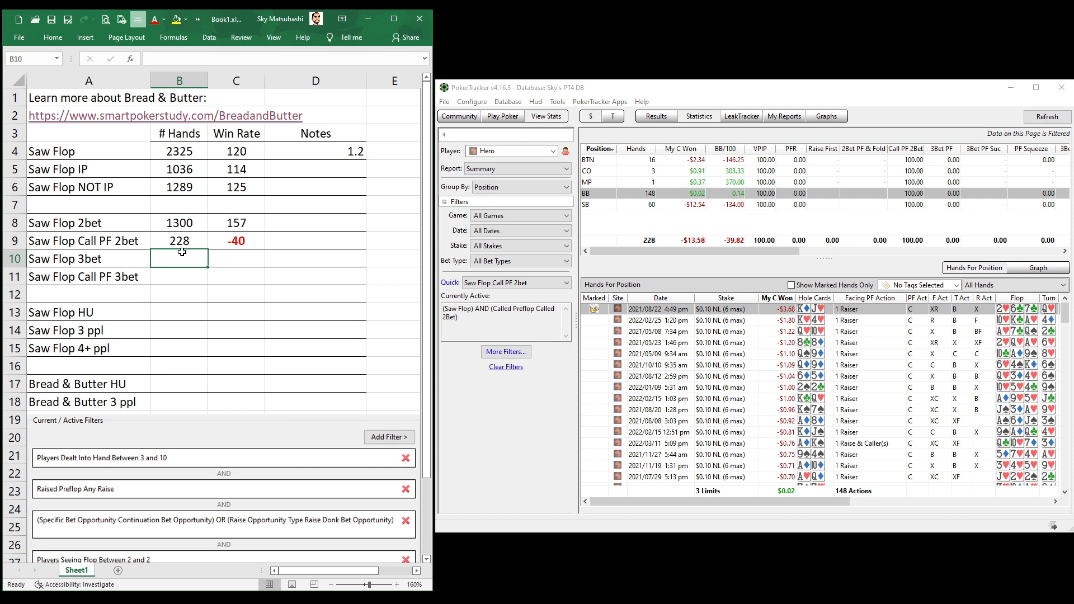
# Enter the note ".4bb/hand; BTN SB" in the Notes column of the Saw Flop Call PF 2bet row
pyautogui.click(275, 242)
pyautogui.write('.')
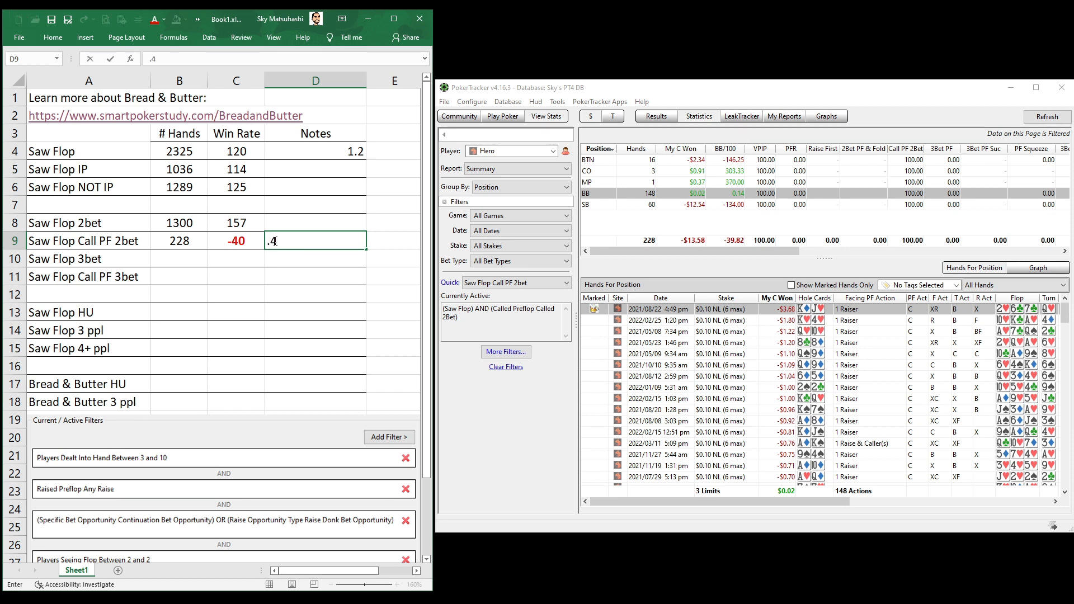
pyautogui.write('4bb/hand; BTN SB')
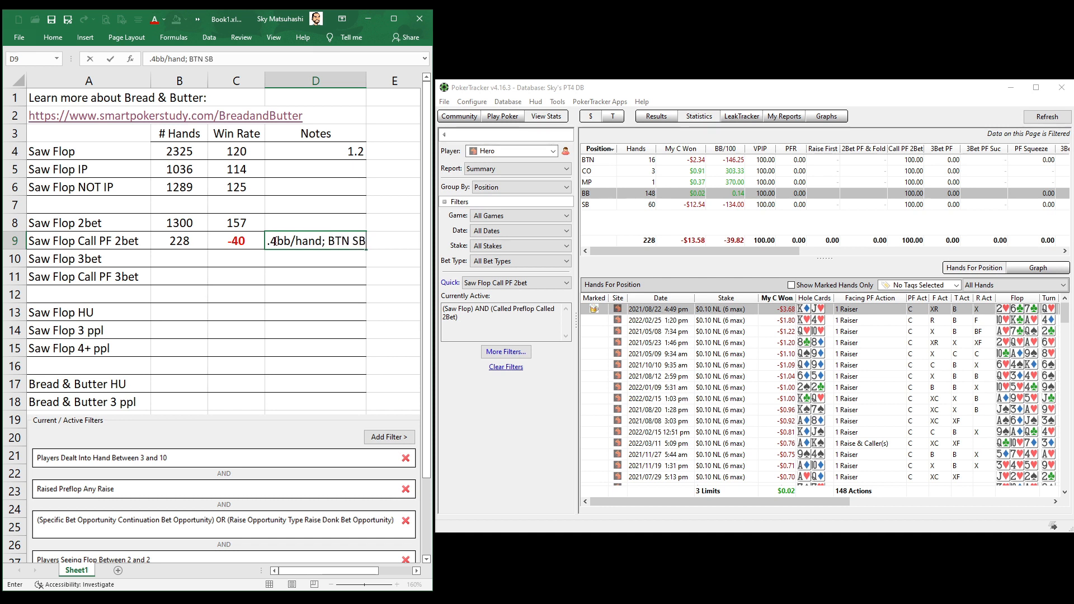
pyautogui.press('Return')
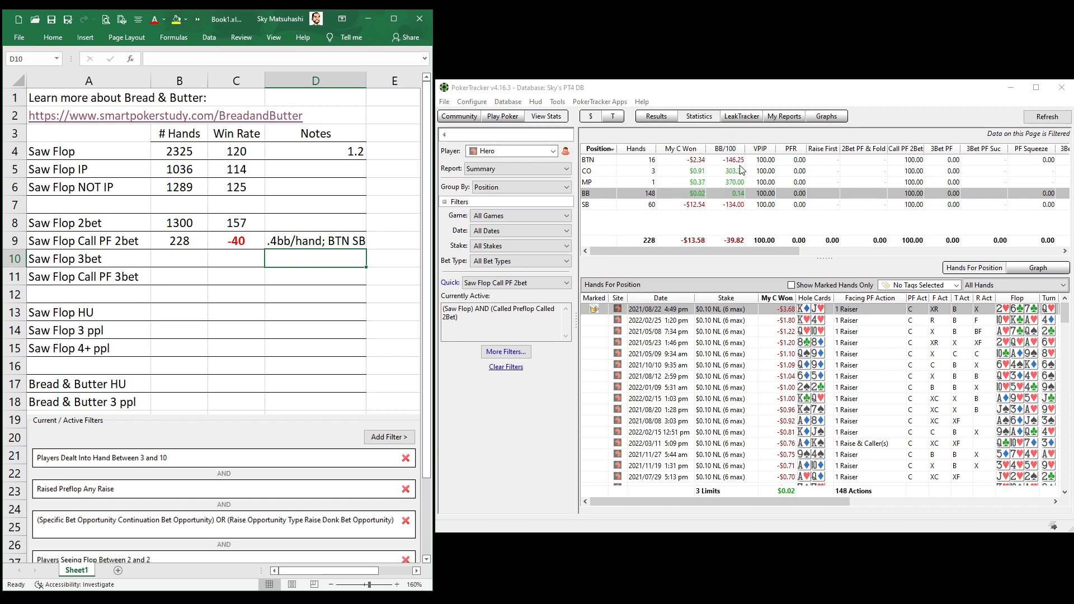
# In PokerTracker, list the hands played from the SB position under the current filters
pyautogui.click(654, 206)
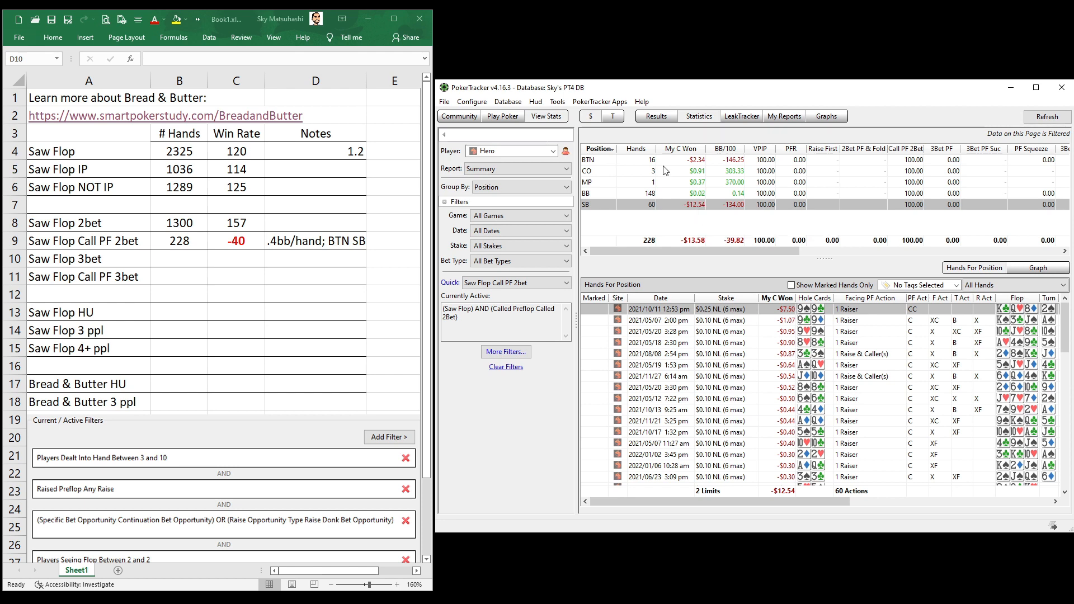
# In PokerTracker, replace the Called Preflop Called 2Bet filter with Raised Preflop Any 3Bet alongside Saw Flop, and apply the filters
pyautogui.click(191, 256)
pyautogui.click(192, 256)
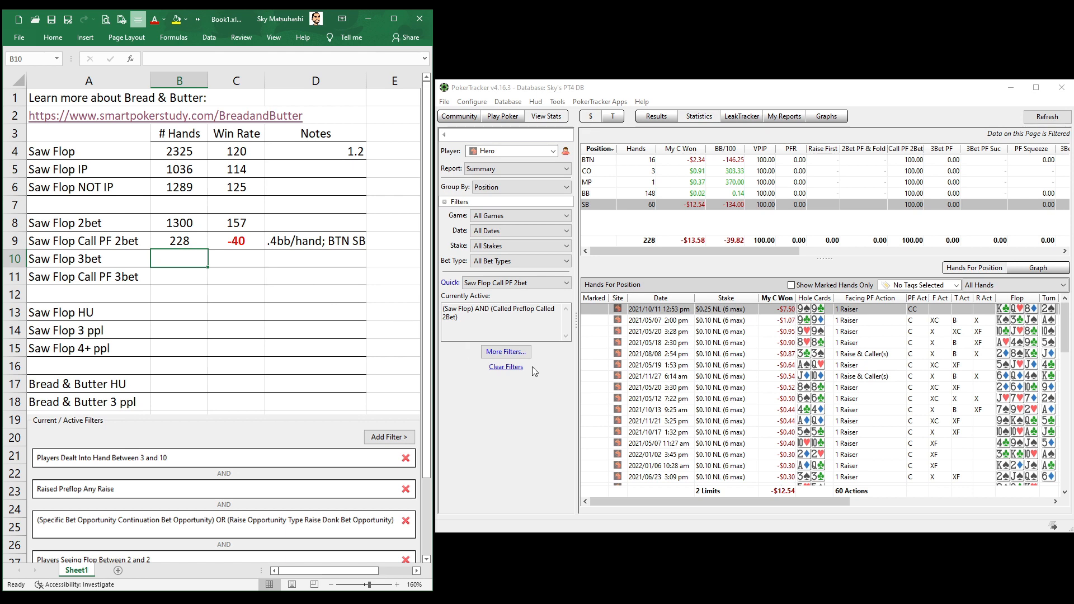
pyautogui.click(518, 352)
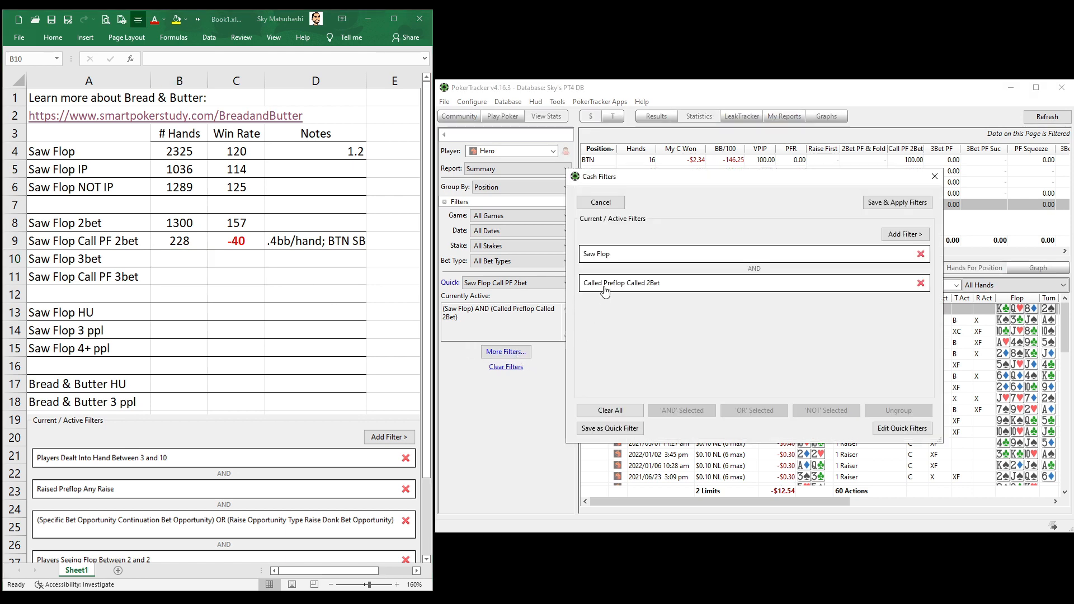
pyautogui.click(920, 283)
pyautogui.click(904, 234)
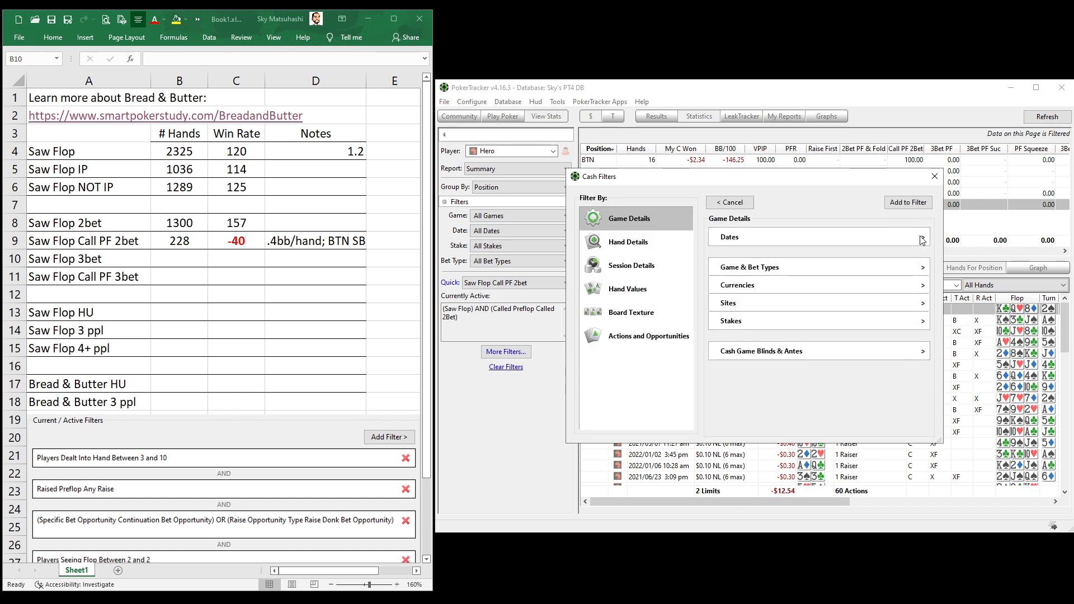
pyautogui.click(673, 335)
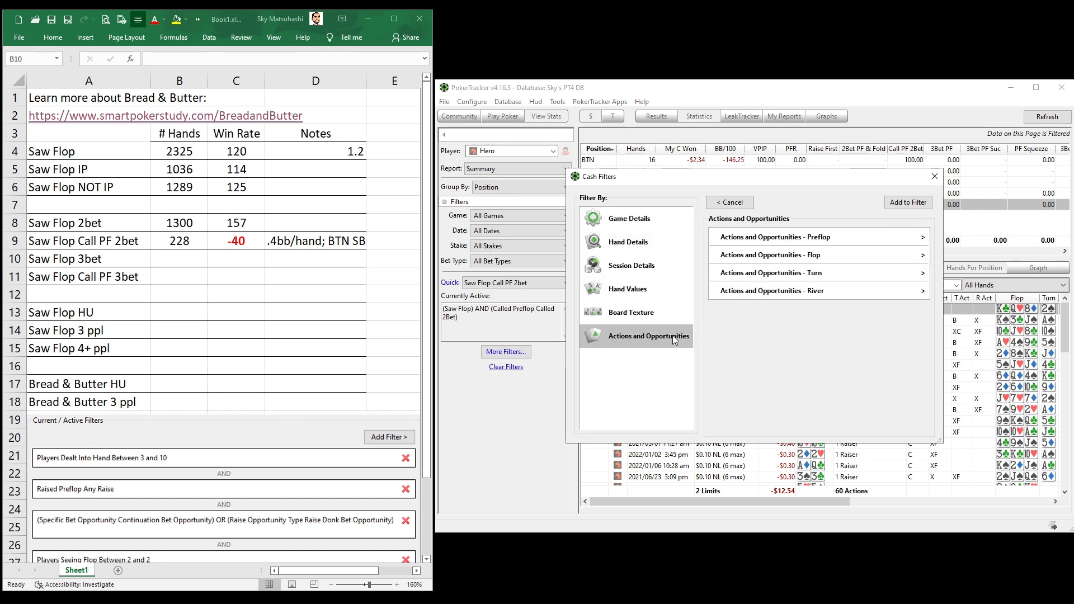
pyautogui.click(769, 238)
pyautogui.scroll(-6, 770, 353)
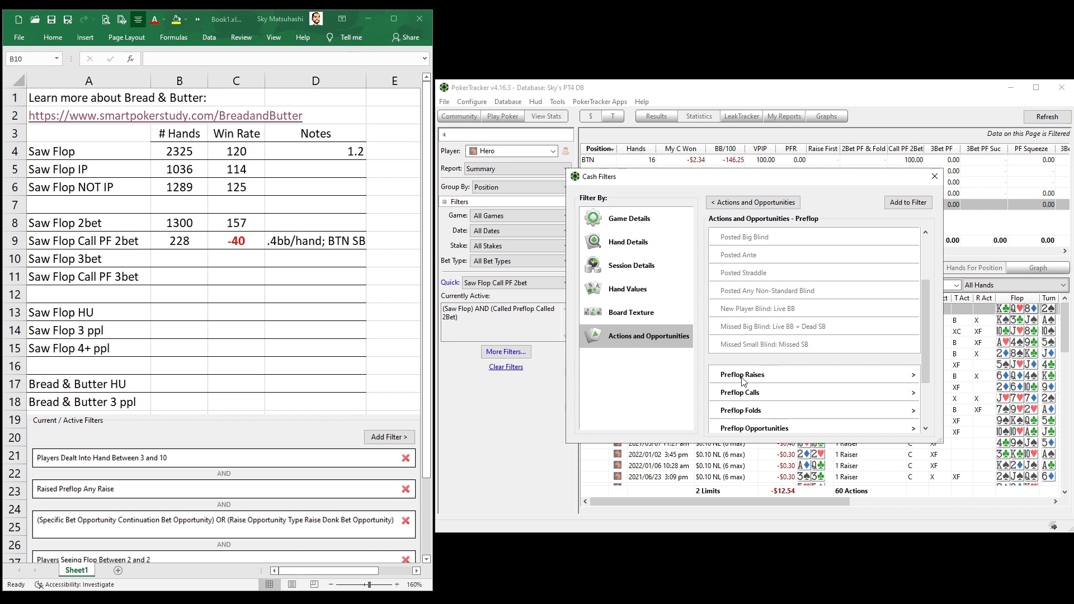
pyautogui.click(743, 381)
pyautogui.click(742, 291)
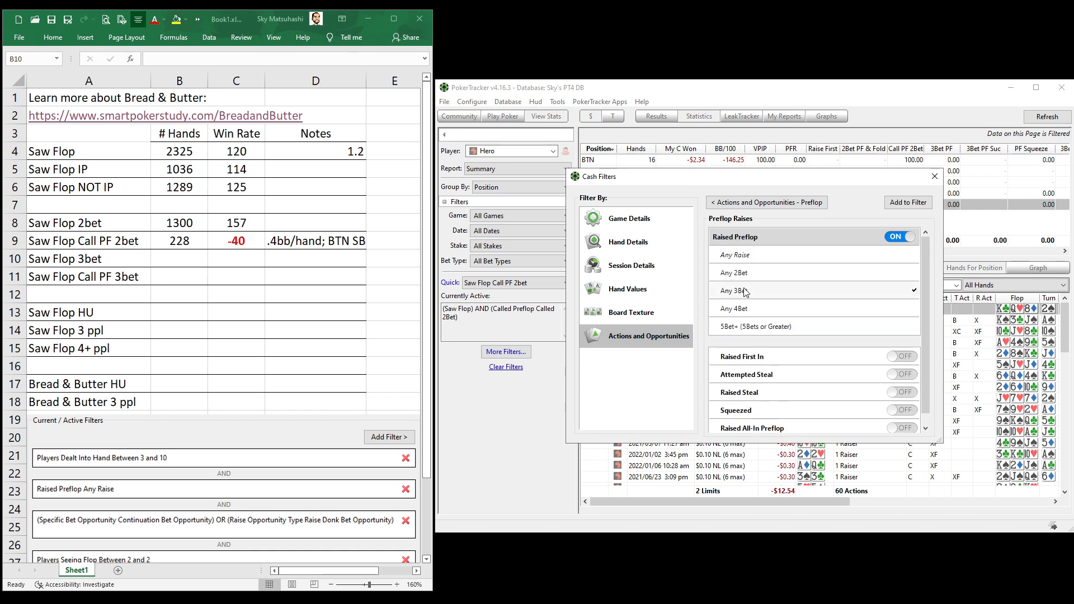
pyautogui.click(908, 203)
pyautogui.click(899, 203)
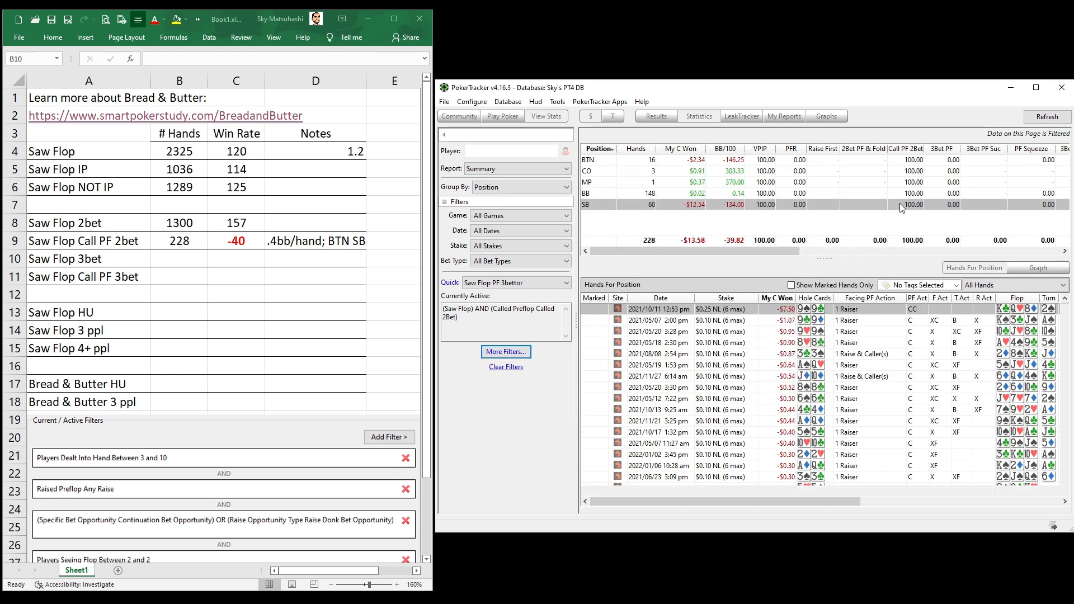
# In the Excel sheet, enter 186 hands and a win rate of 430 in the Saw Flop 3bet row
pyautogui.click(192, 266)
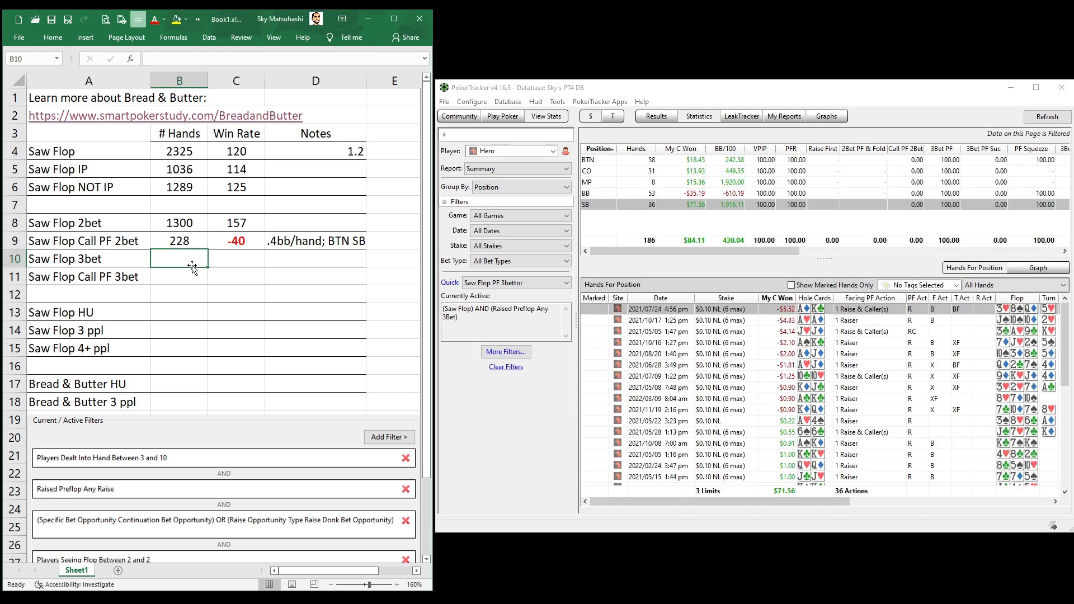
pyautogui.write('186')
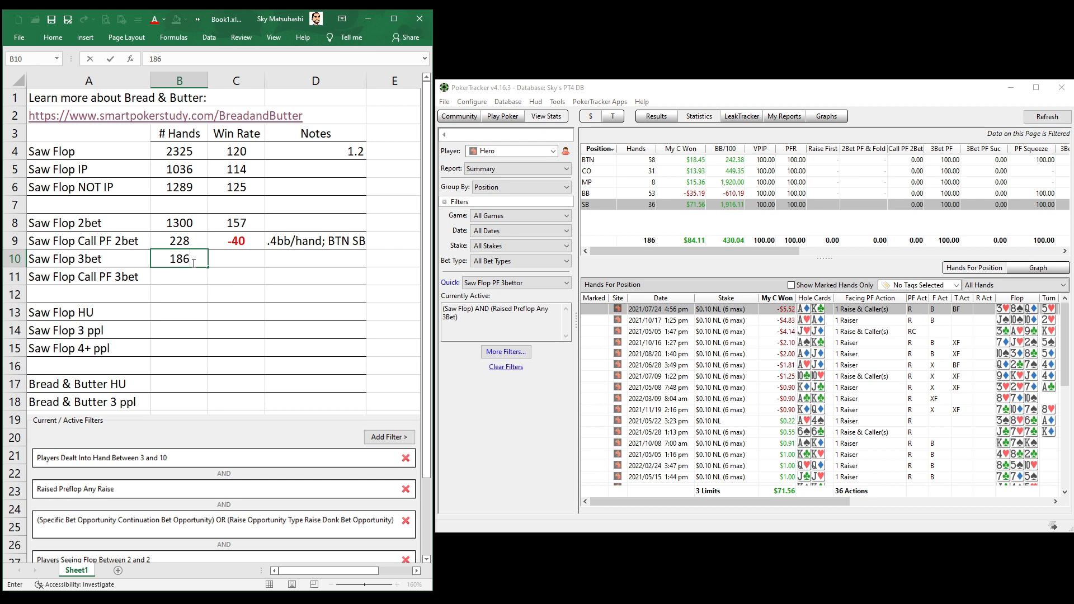
pyautogui.press('Tab')
pyautogui.write('430')
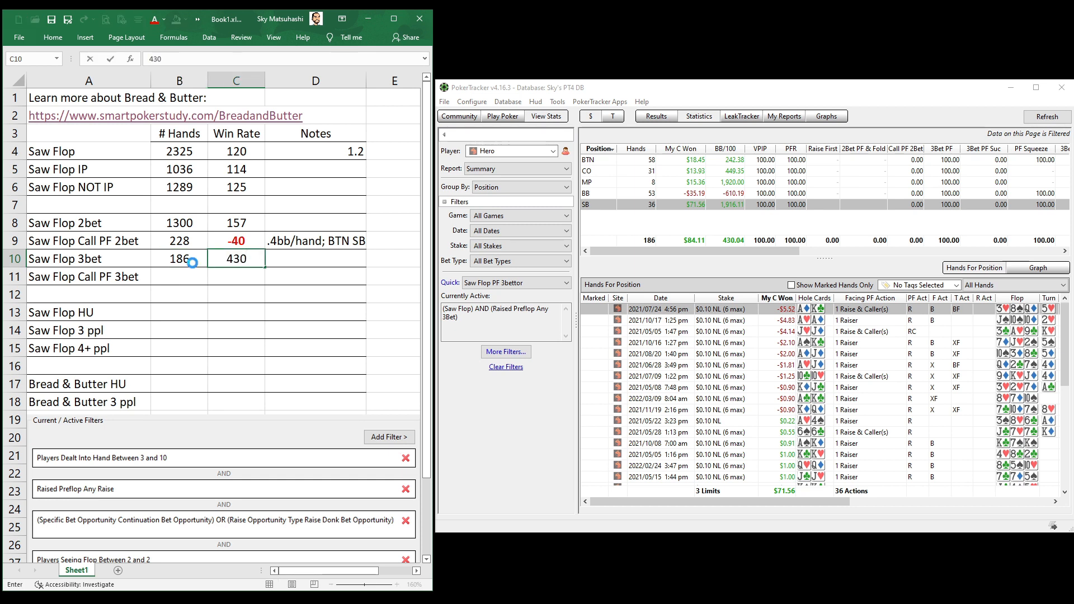
pyautogui.press('Return')
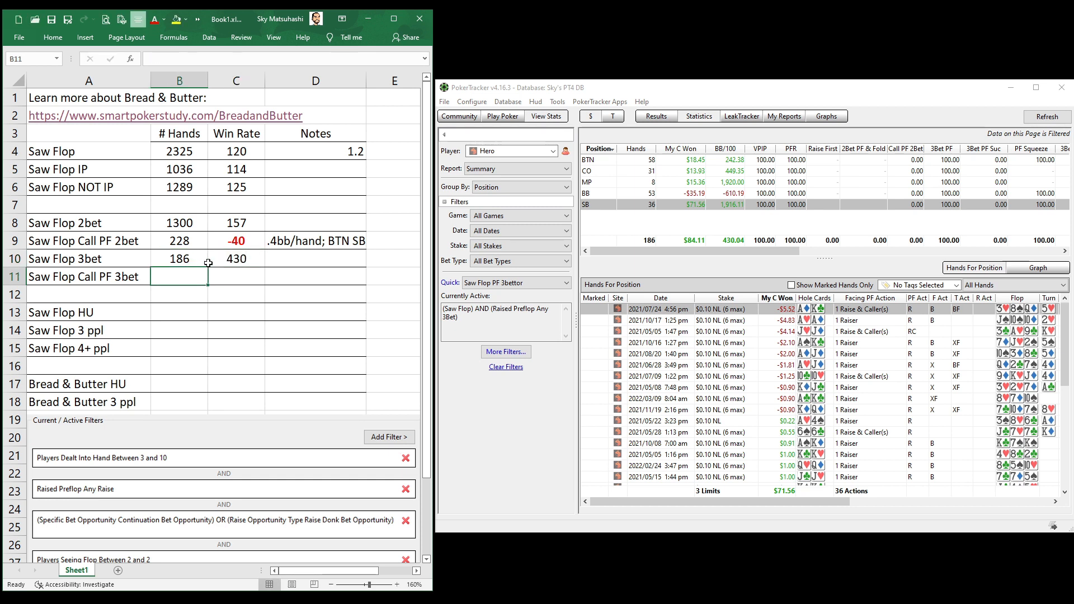
# Enter the note "4.3bb/hand" in the Notes column of the Saw Flop 3bet row
pyautogui.click(272, 264)
pyautogui.write('4.3')
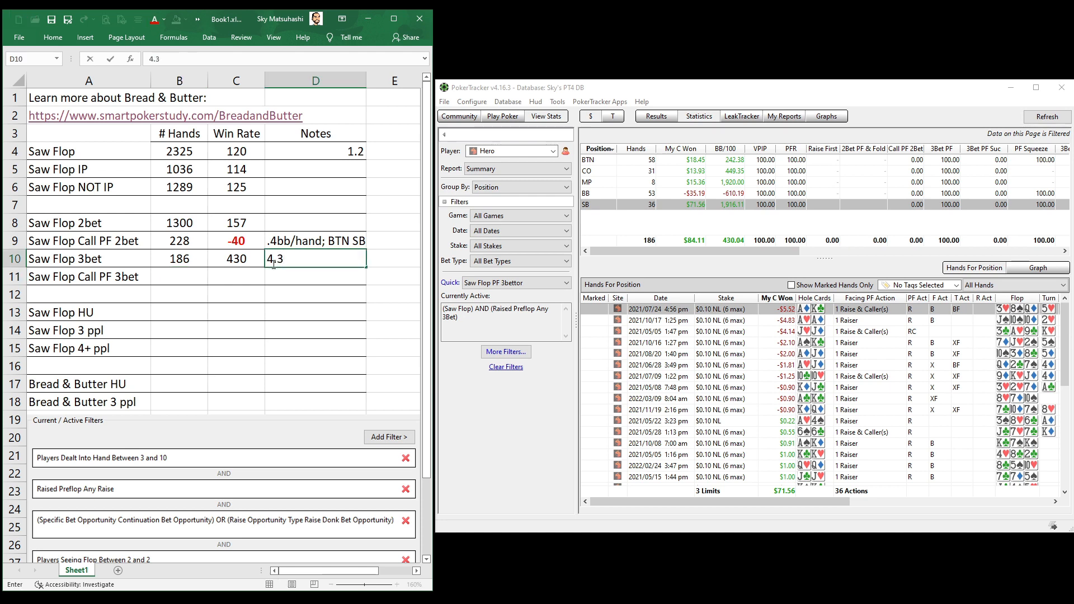
pyautogui.write('bb/hand')
pyautogui.press('Return')
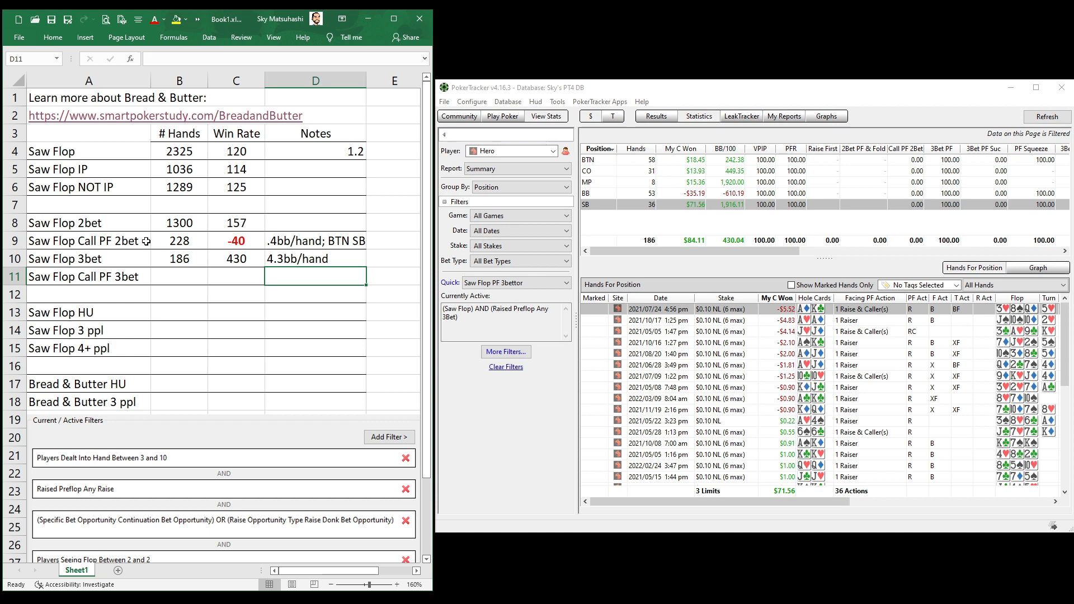
# Compare the hand counts, win rates and notes of the Saw Flop Call PF 2bet and Saw Flop 3bet rows
pyautogui.moveTo(146, 242); pyautogui.dragTo(286, 262)
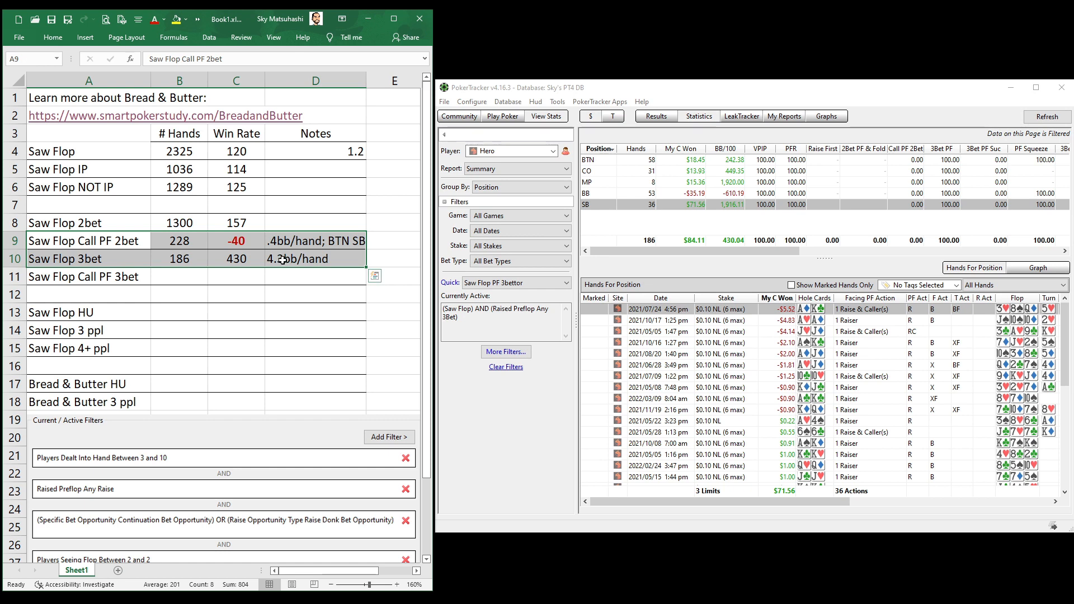
pyautogui.click(146, 249)
pyautogui.click(126, 260)
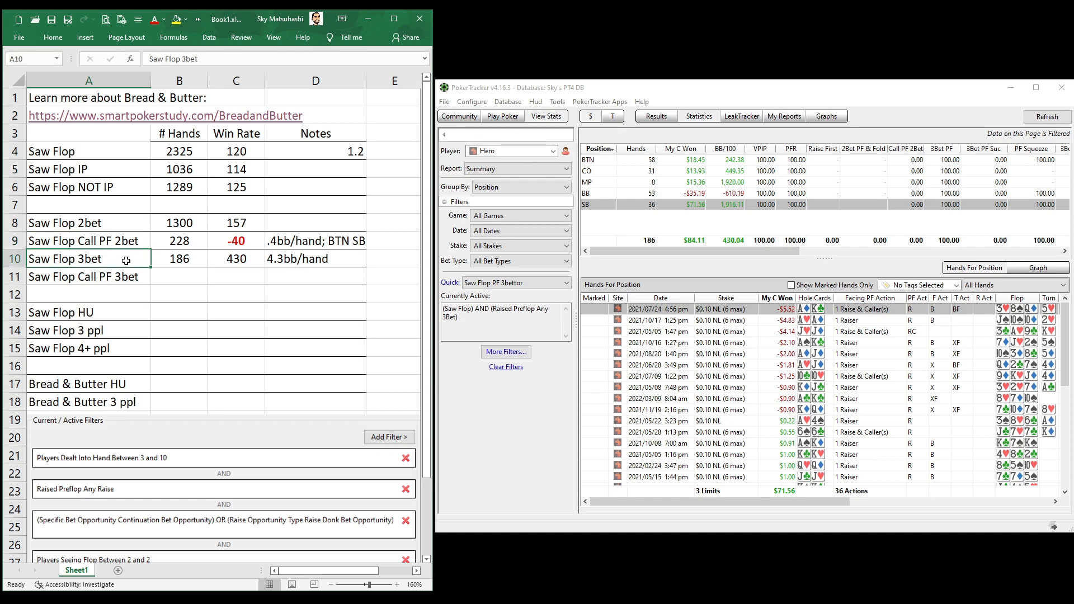
pyautogui.moveTo(218, 242); pyautogui.dragTo(221, 261)
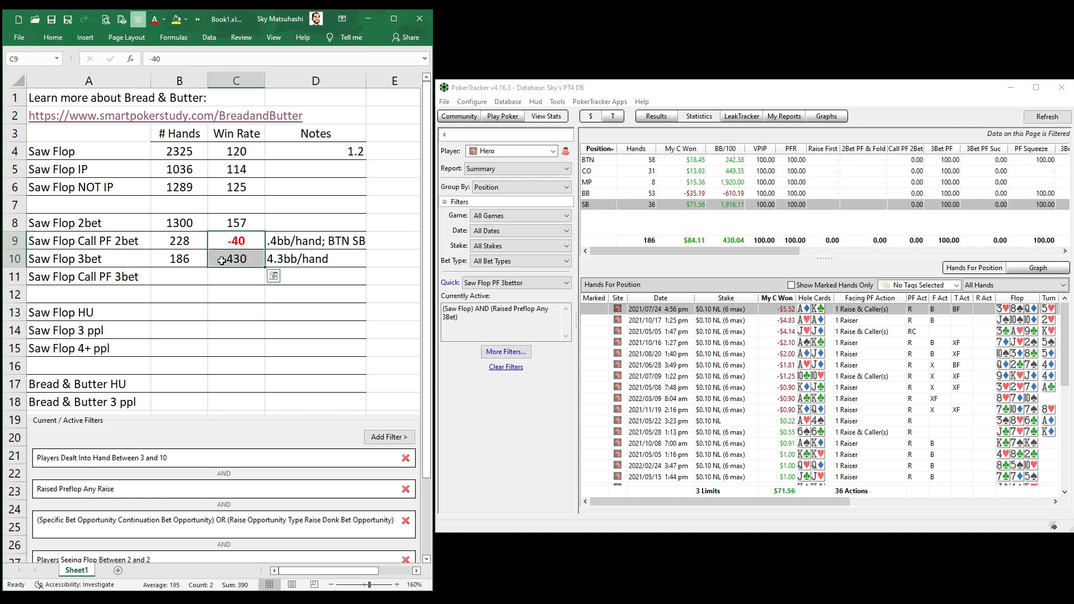
pyautogui.click(221, 261)
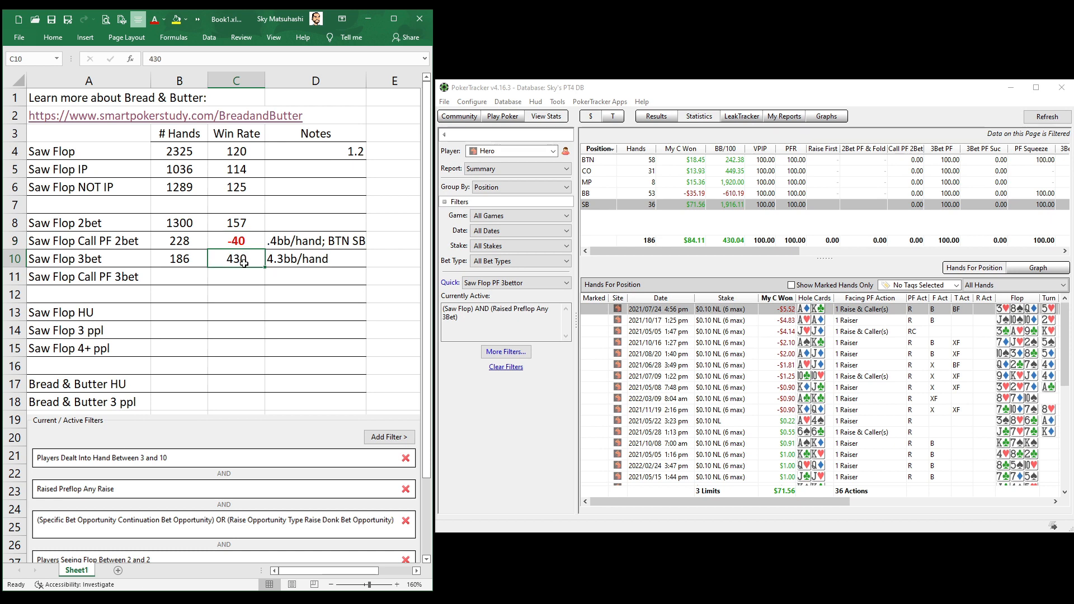
pyautogui.click(183, 261)
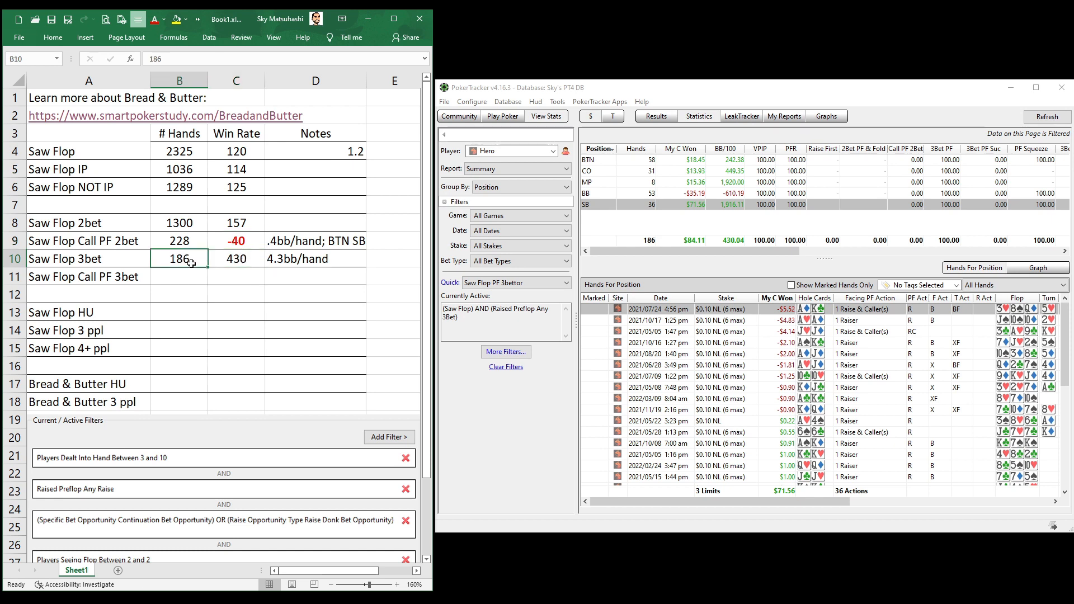
pyautogui.click(198, 242)
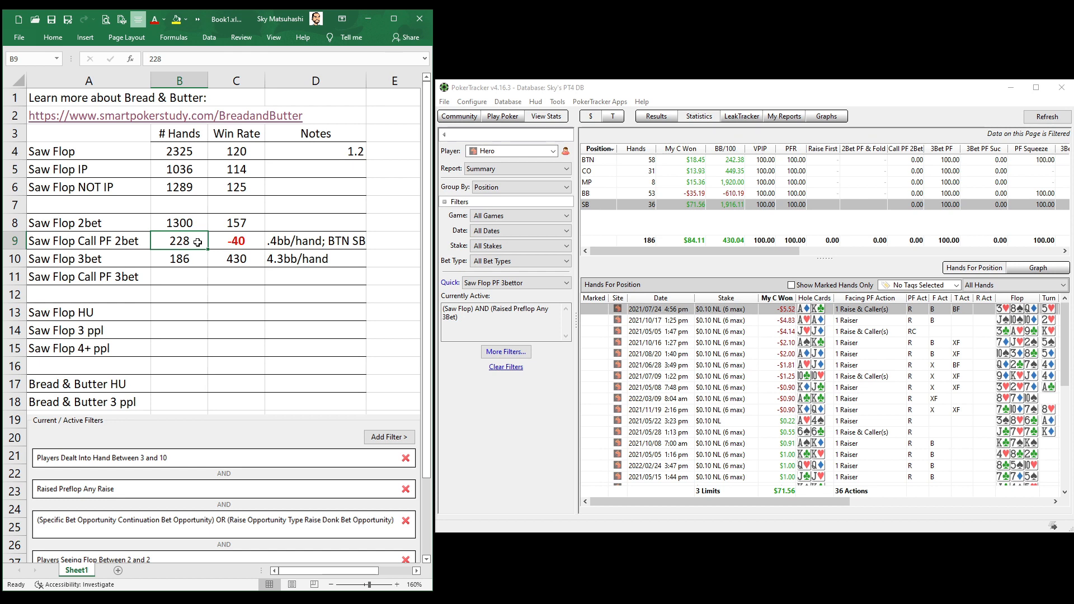
pyautogui.click(235, 258)
# In PokerTracker, replace the Raised Preflop Any 3Bet filter with Called Preflop Called 3Bet alongside Saw Flop, and apply the filters
pyautogui.click(174, 278)
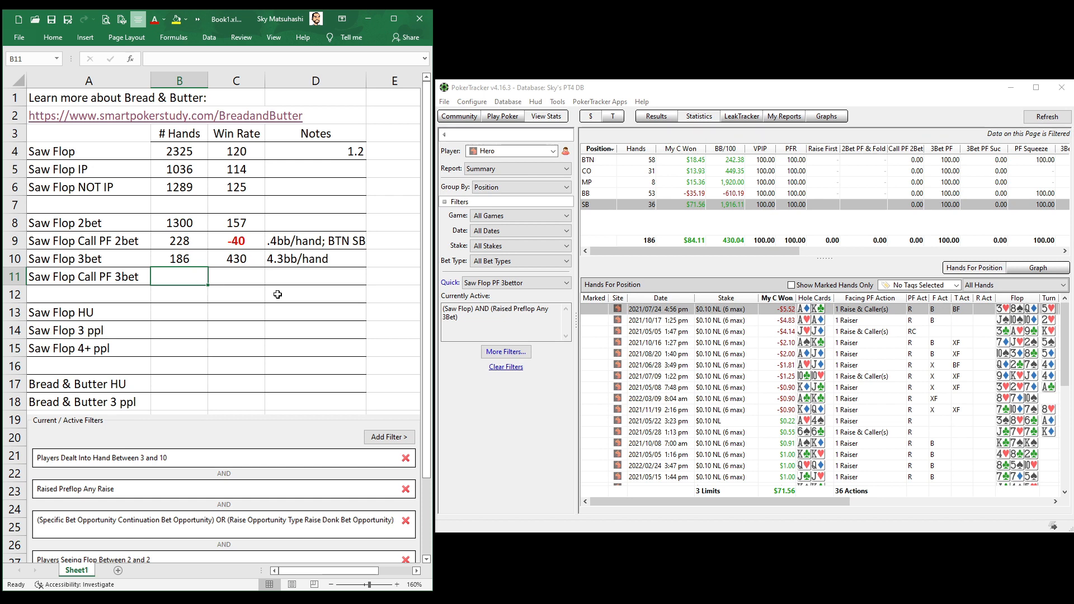
pyautogui.click(506, 354)
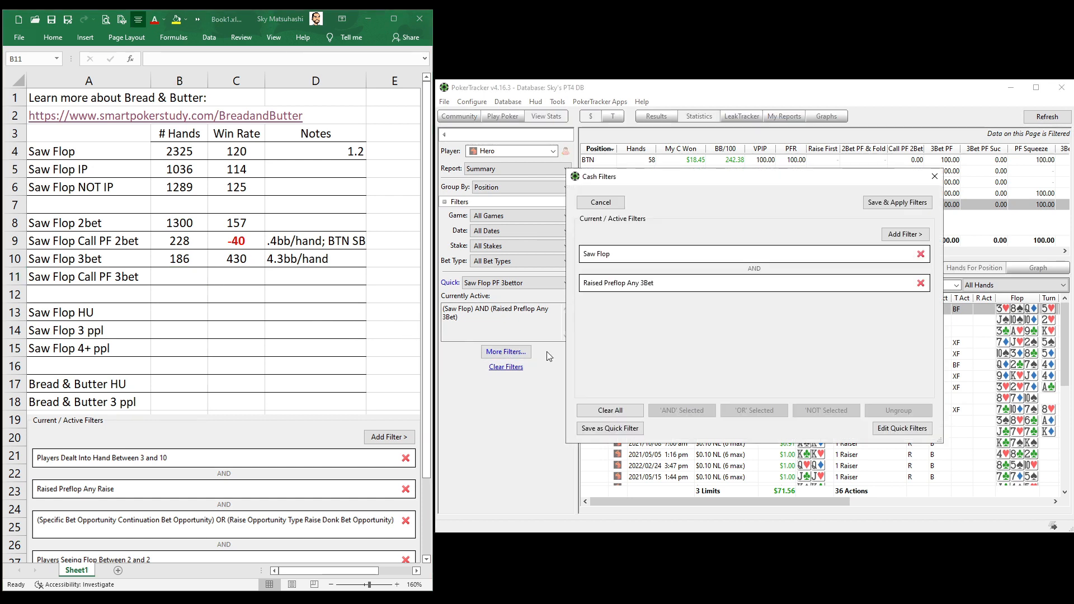
pyautogui.click(920, 284)
pyautogui.click(897, 235)
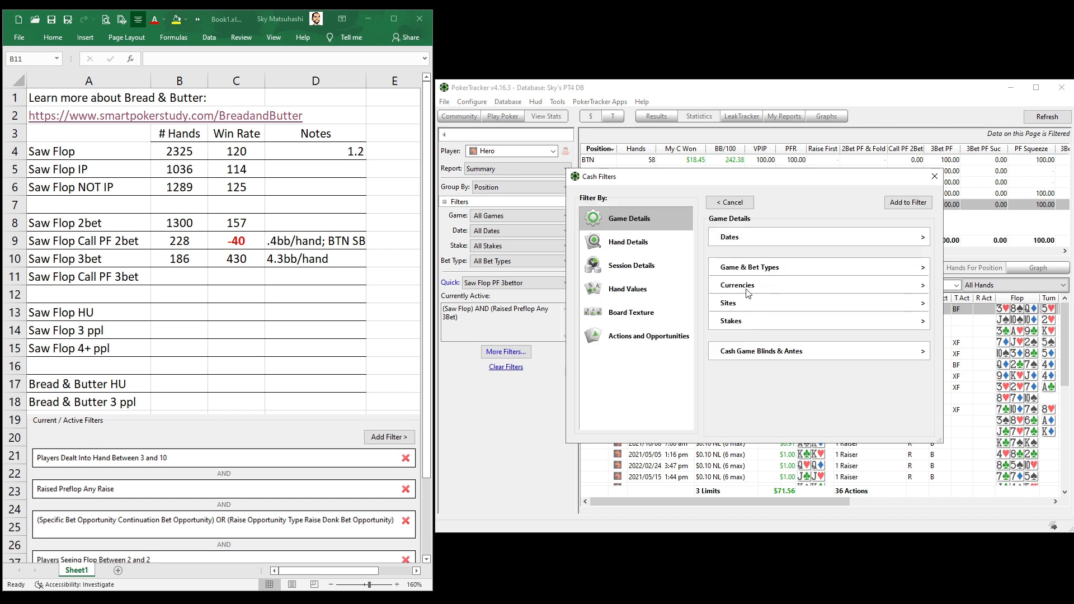
pyautogui.click(663, 335)
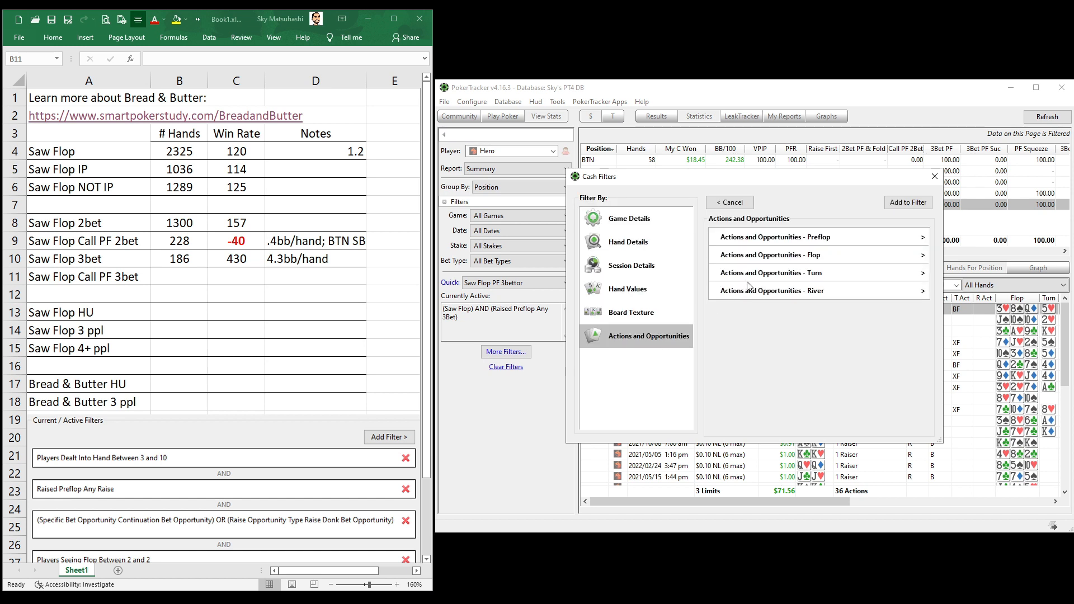
pyautogui.click(760, 239)
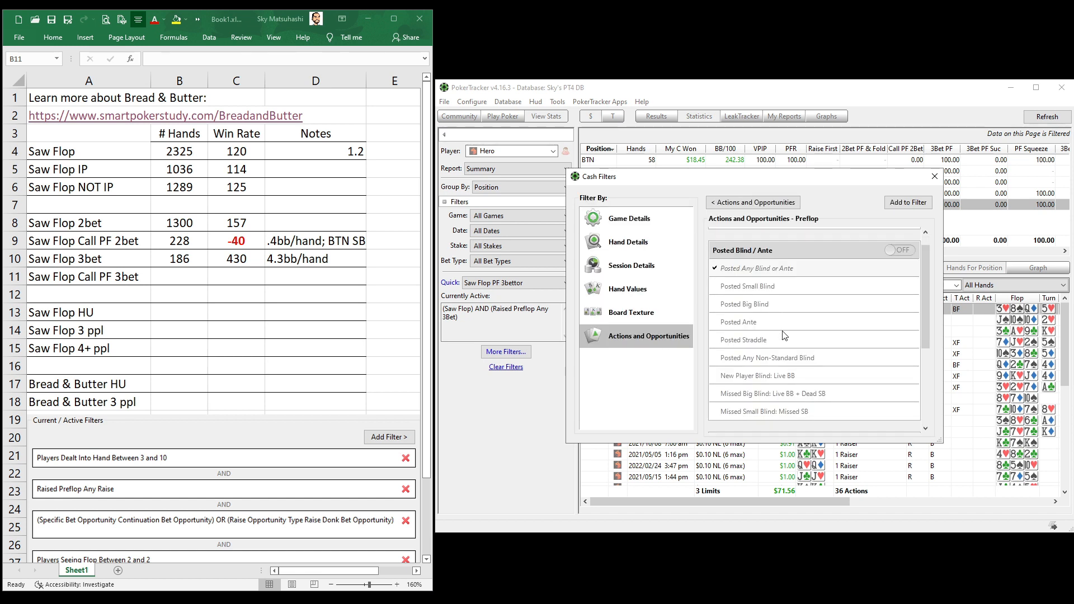
pyautogui.scroll(-5, 785, 335)
pyautogui.click(756, 370)
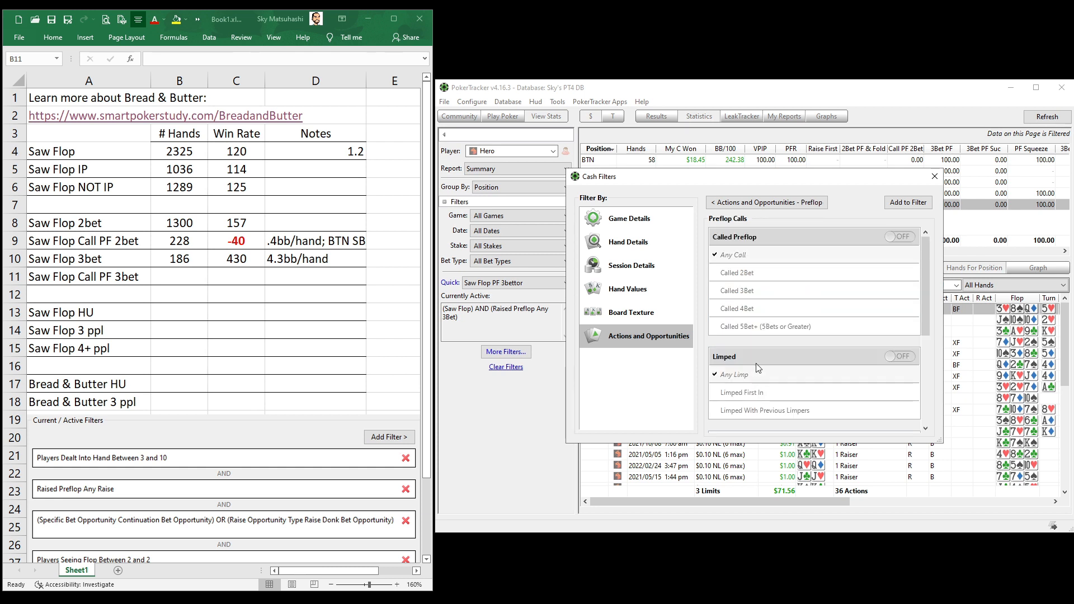
pyautogui.click(756, 291)
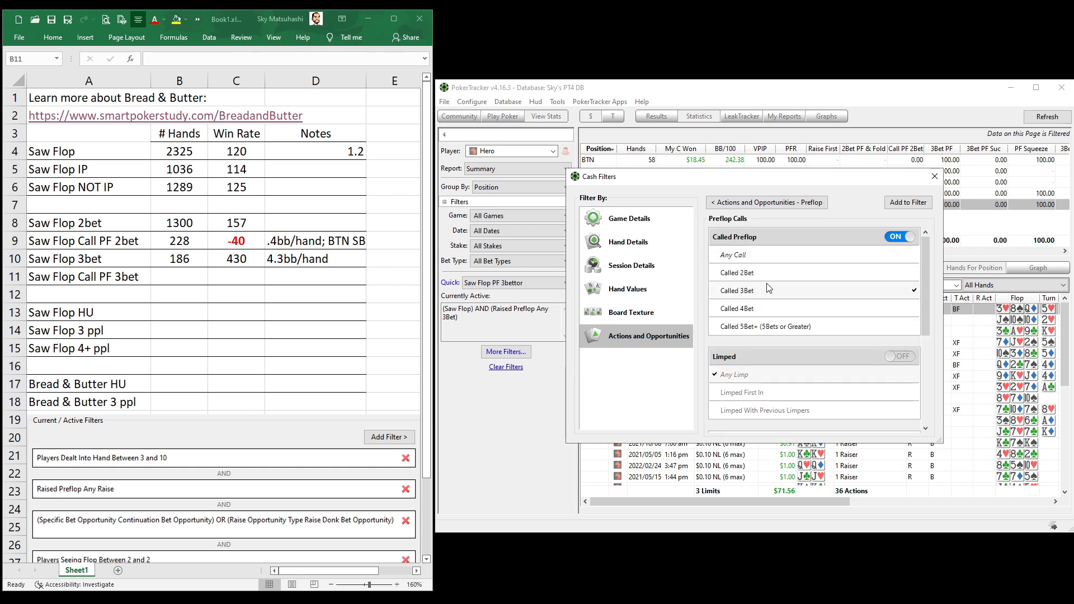
pyautogui.click(896, 206)
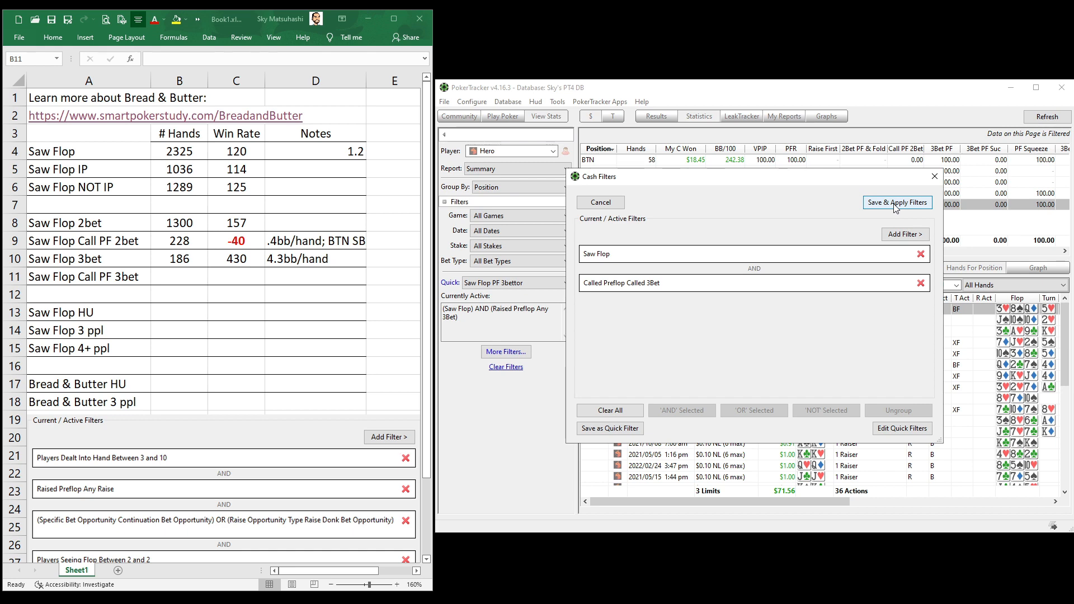
pyautogui.click(895, 203)
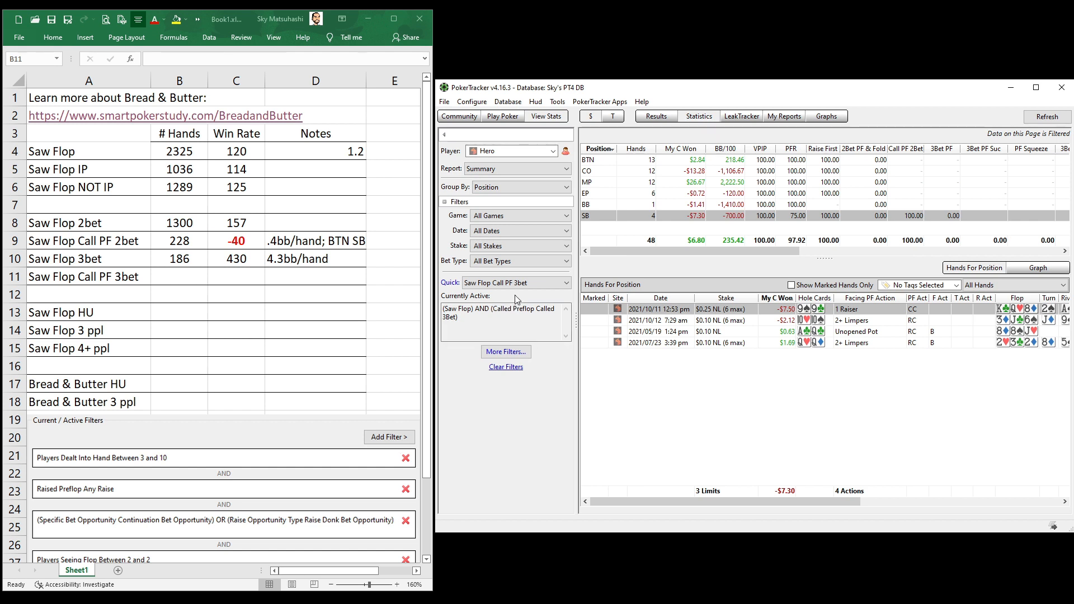
# In the Excel sheet, enter 48 hands and a win rate of 235 in the Saw Flop Call PF 3bet row
pyautogui.click(191, 276)
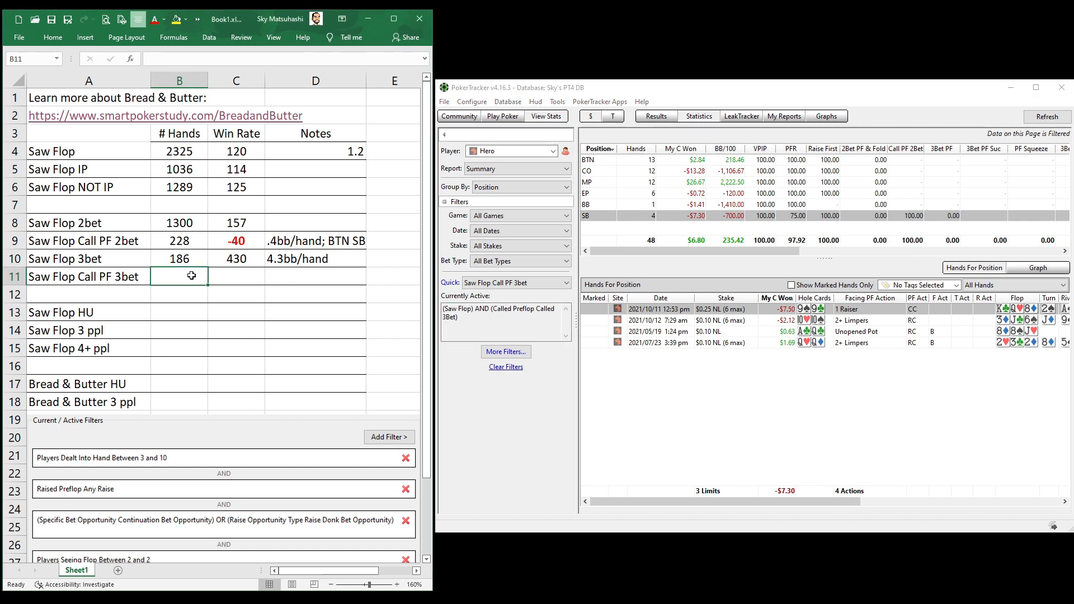
pyautogui.write('48')
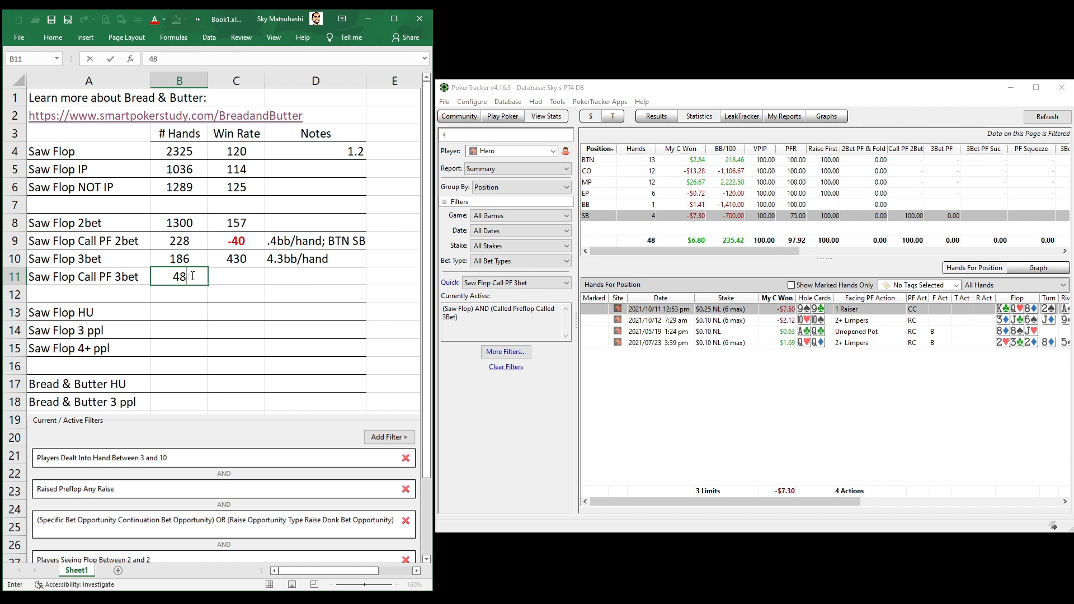
pyautogui.press('Tab')
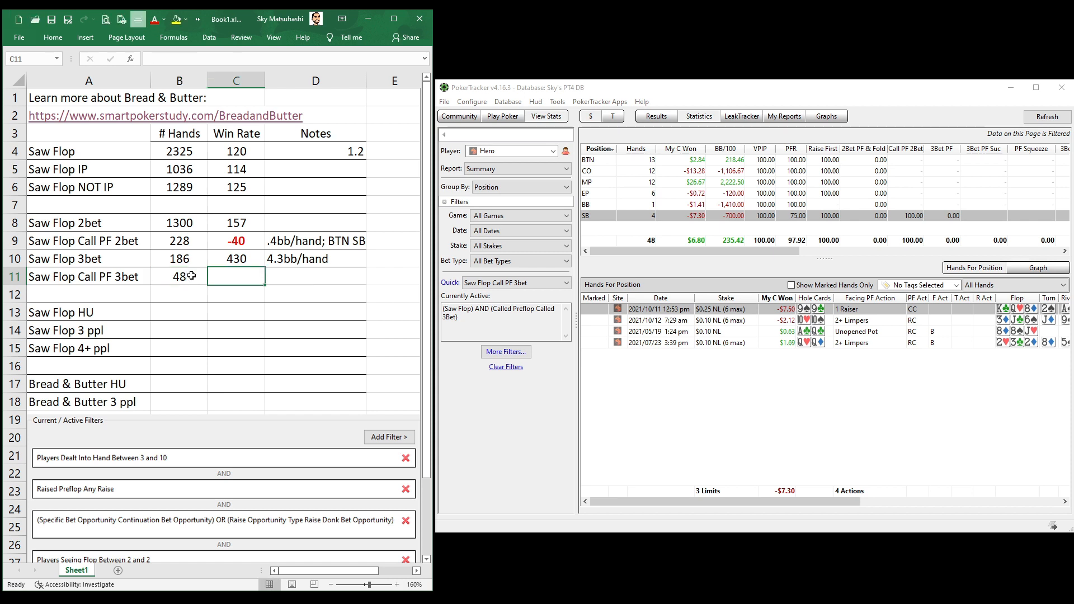
pyautogui.write('235')
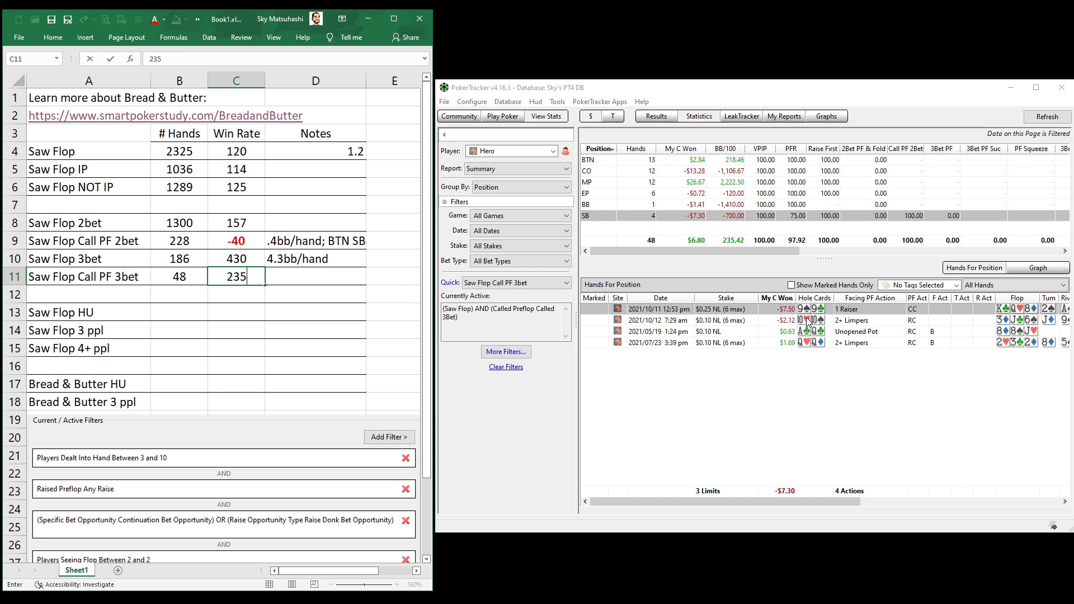
pyautogui.click(187, 312)
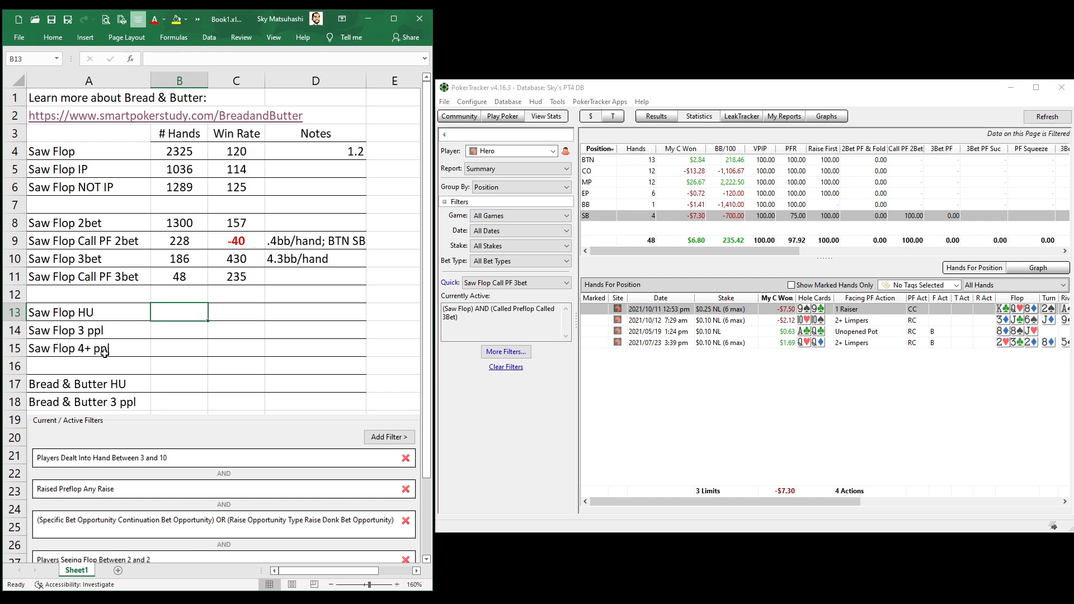
# In PokerTracker, replace the Called Preflop Called 3Bet filter with Players Seeing Flop Between 2 and 2 alongside Saw Flop, and apply the filters
pyautogui.click(496, 355)
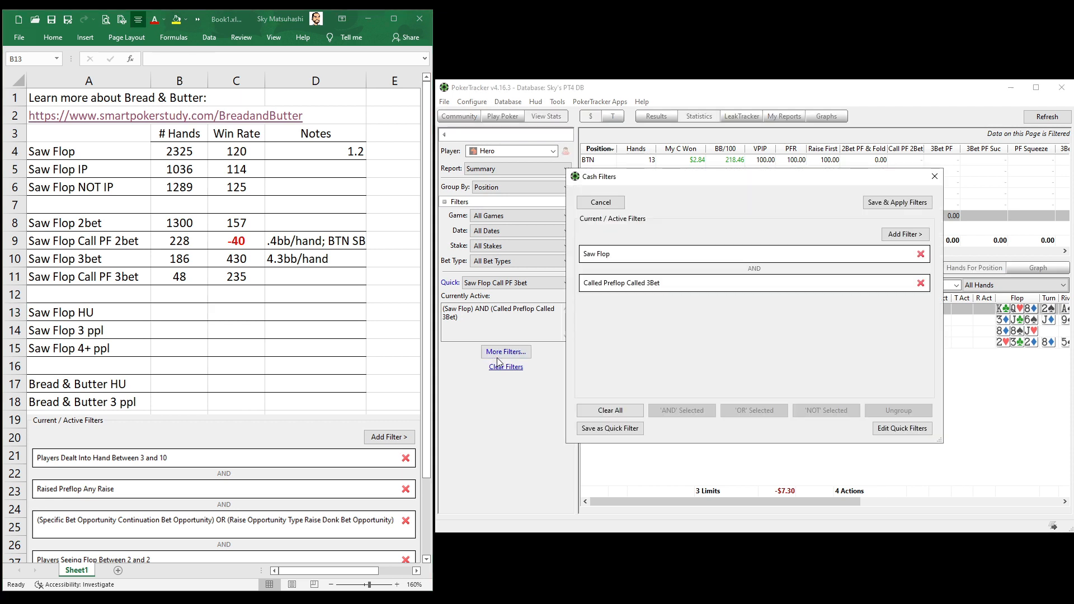
pyautogui.click(921, 283)
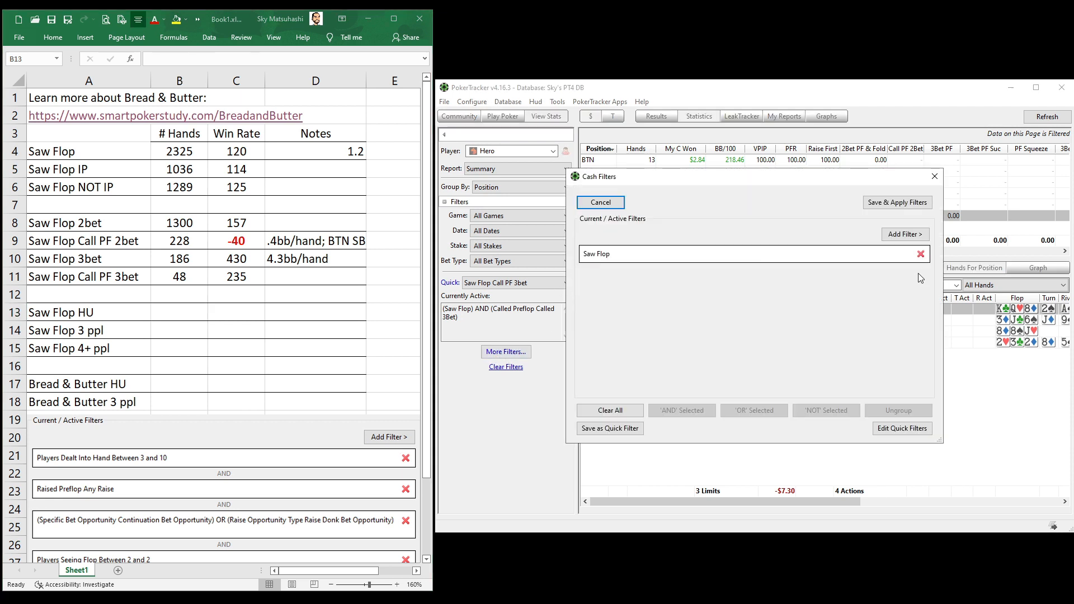
pyautogui.click(914, 237)
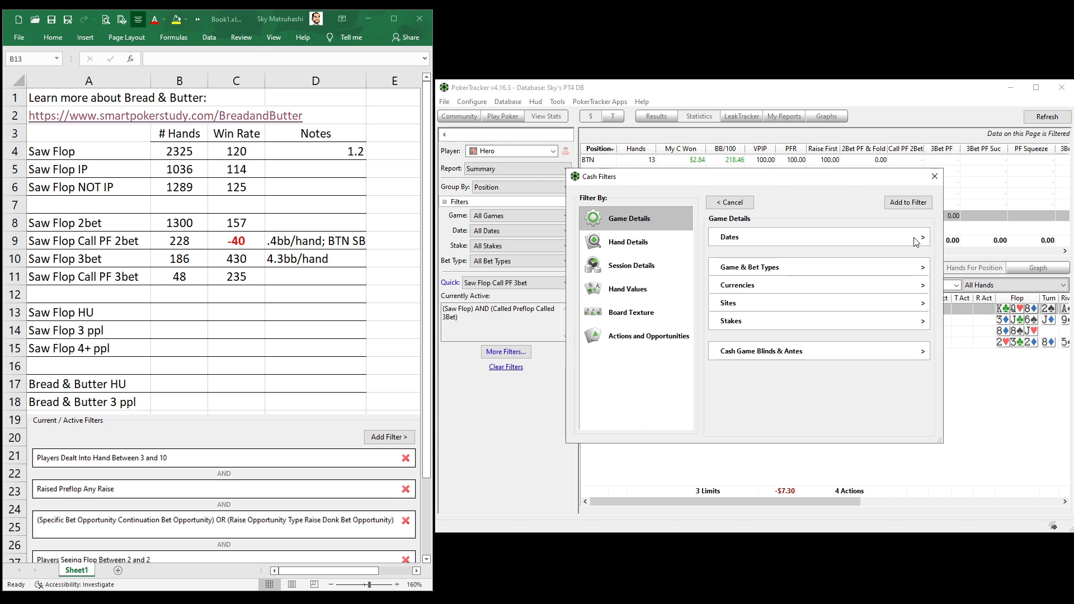
pyautogui.click(630, 247)
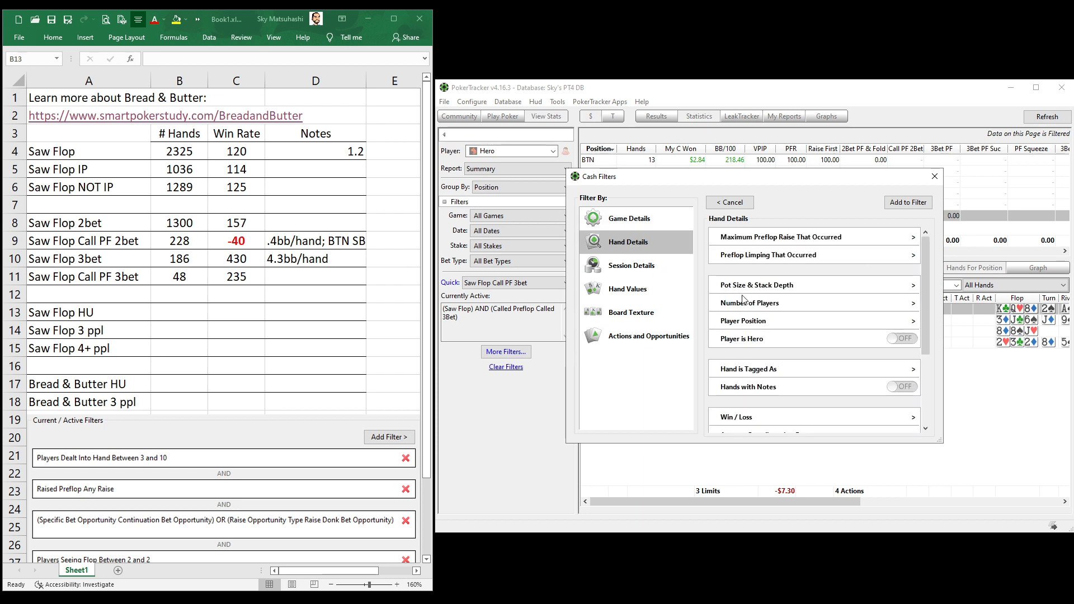
pyautogui.click(769, 304)
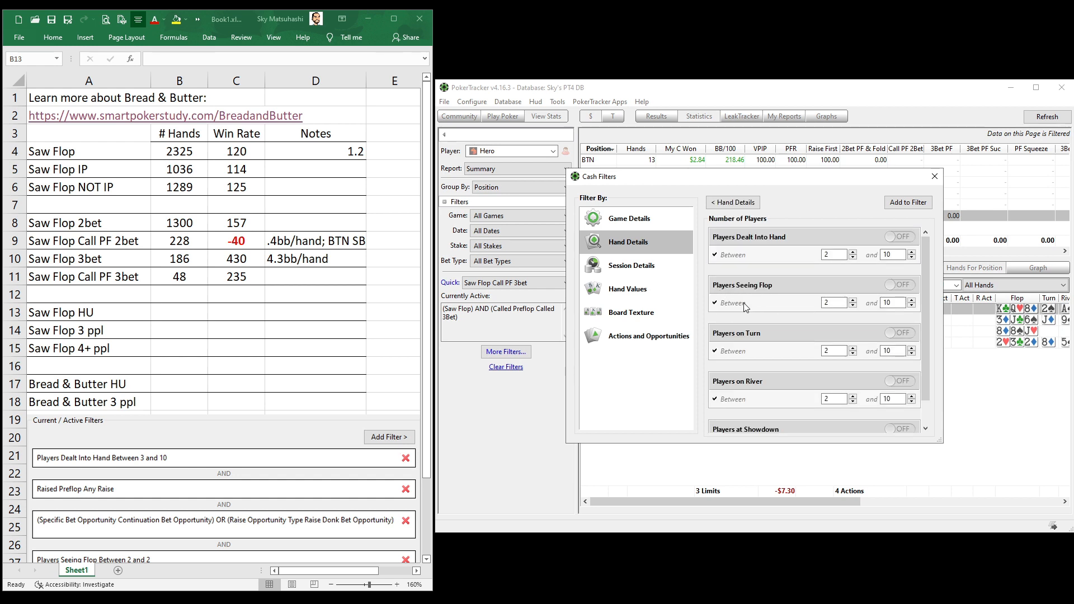
pyautogui.doubleClick(895, 304)
pyautogui.write('2')
pyautogui.click(907, 288)
pyautogui.click(908, 203)
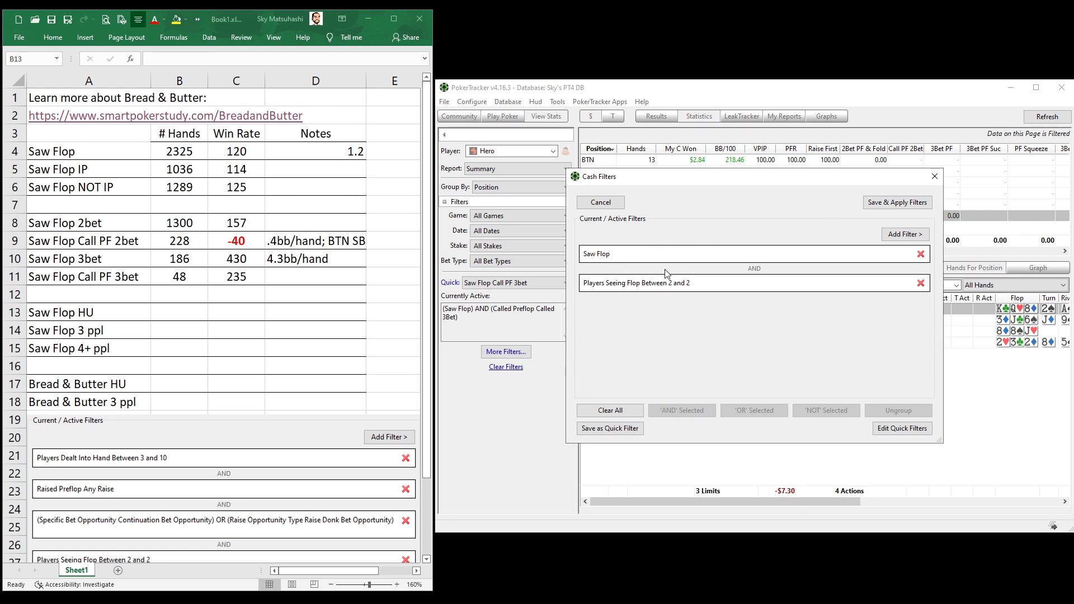
pyautogui.click(896, 205)
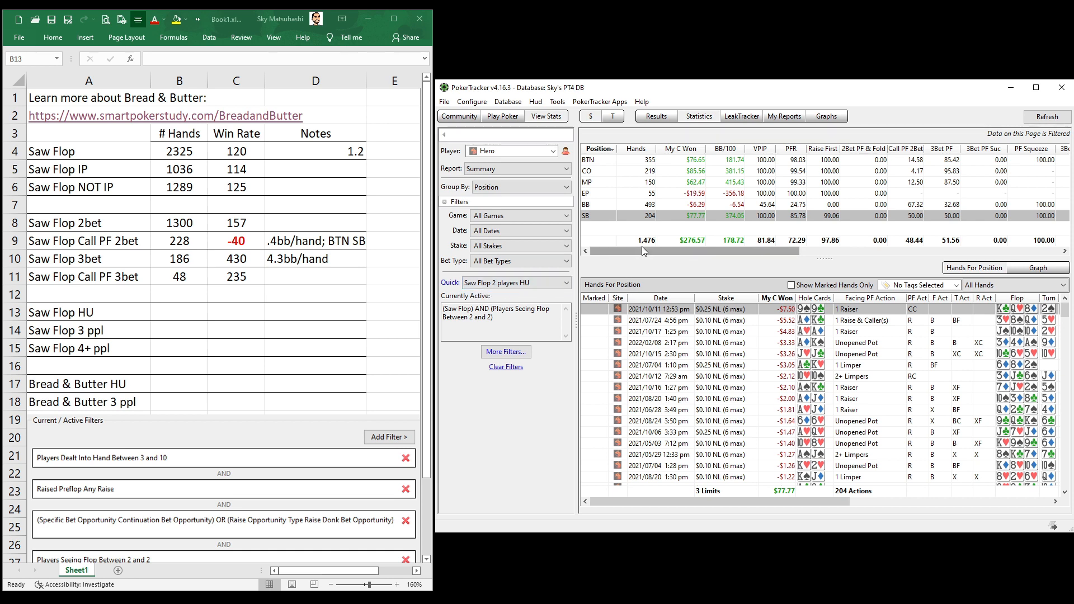
# In the Excel sheet, enter 1476 hands and a win rate of 179 in the Saw Flop HU row
pyautogui.click(189, 308)
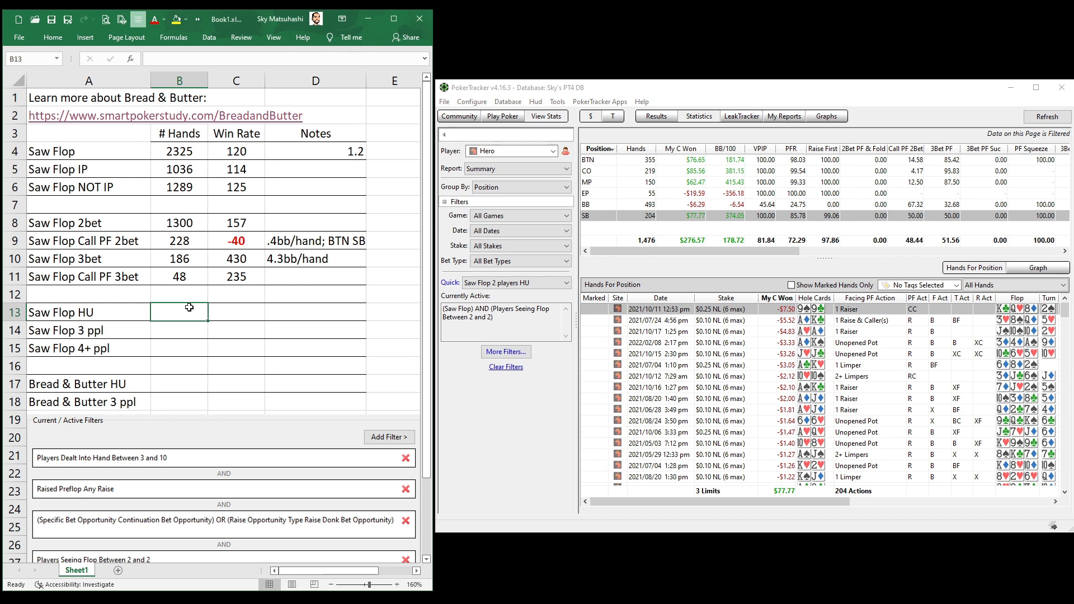
pyautogui.write('1476')
pyautogui.press('Tab')
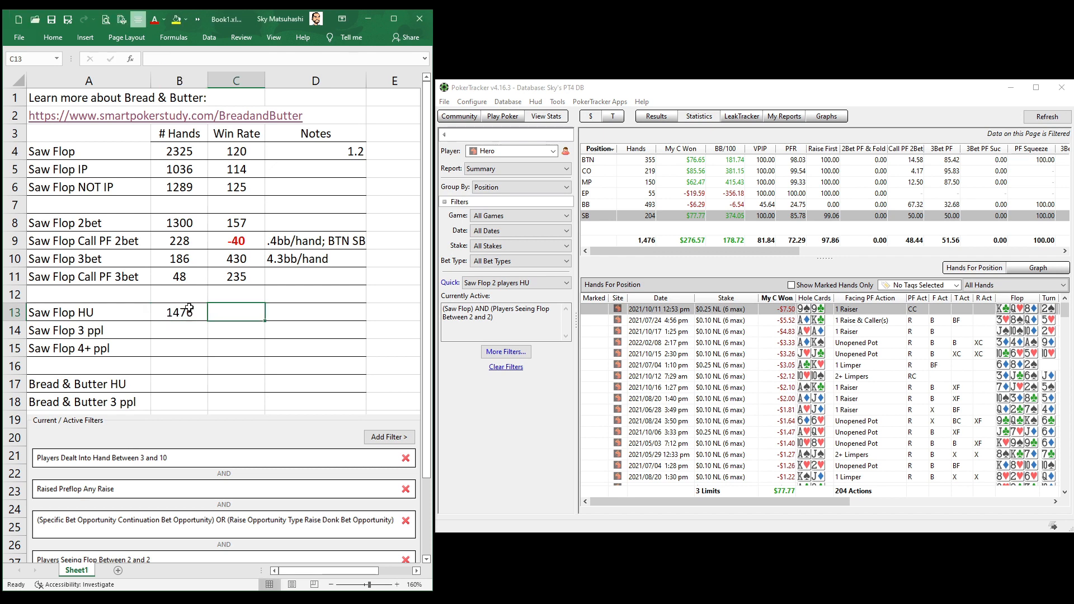
pyautogui.write('179')
pyautogui.press('Return')
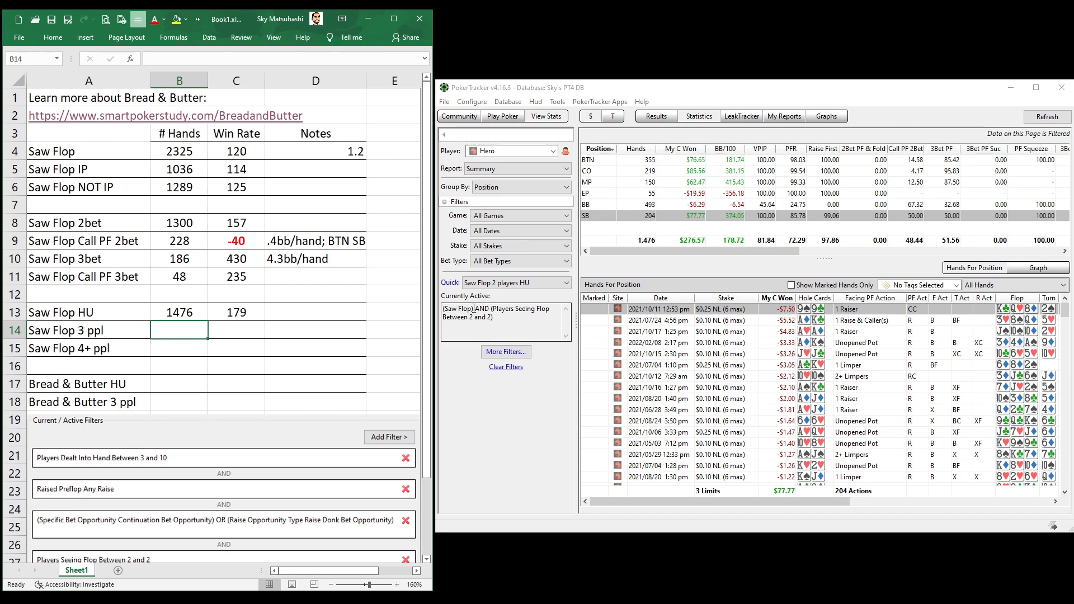
# Load the Saw Flop 3 players quick filter in PokerTracker, and enter 652 hands and a win rate of .5 in Excel's Saw Flop 3 ppl row
pyautogui.click(482, 285)
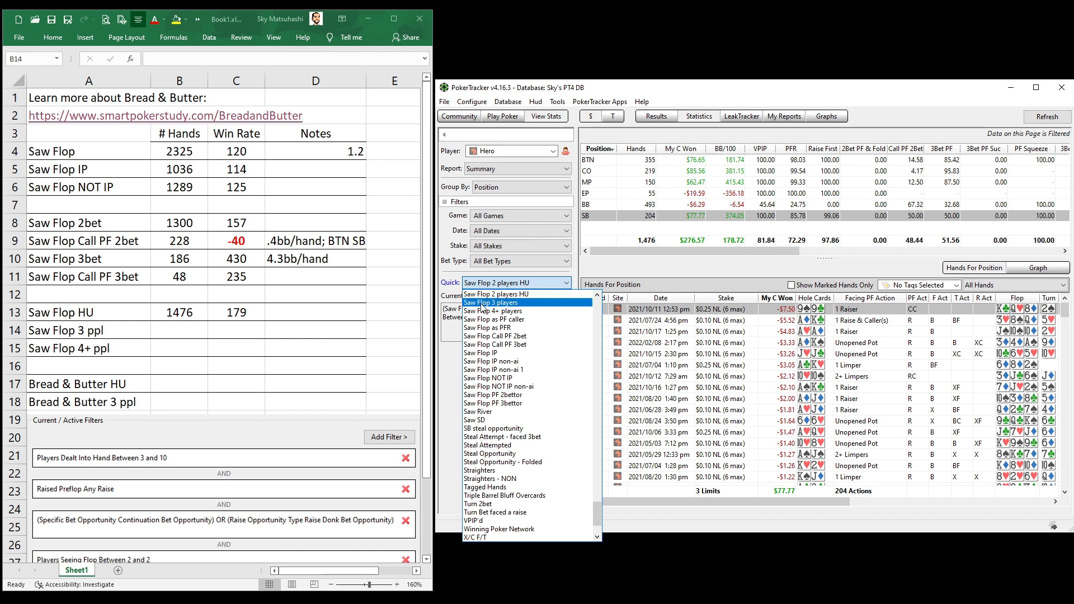
pyautogui.click(492, 303)
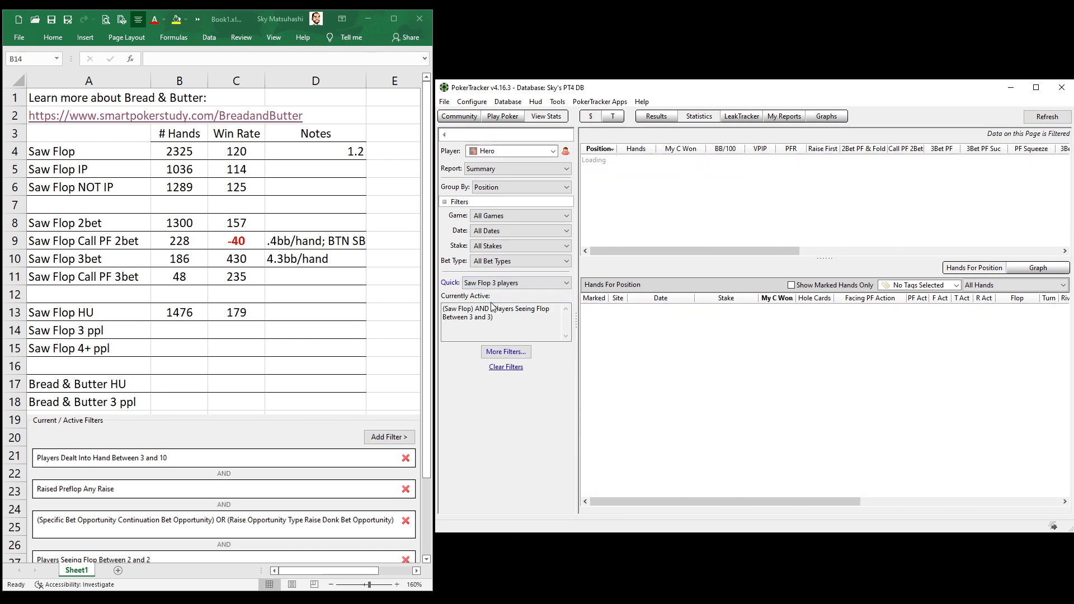
pyautogui.click(166, 323)
pyautogui.write('652')
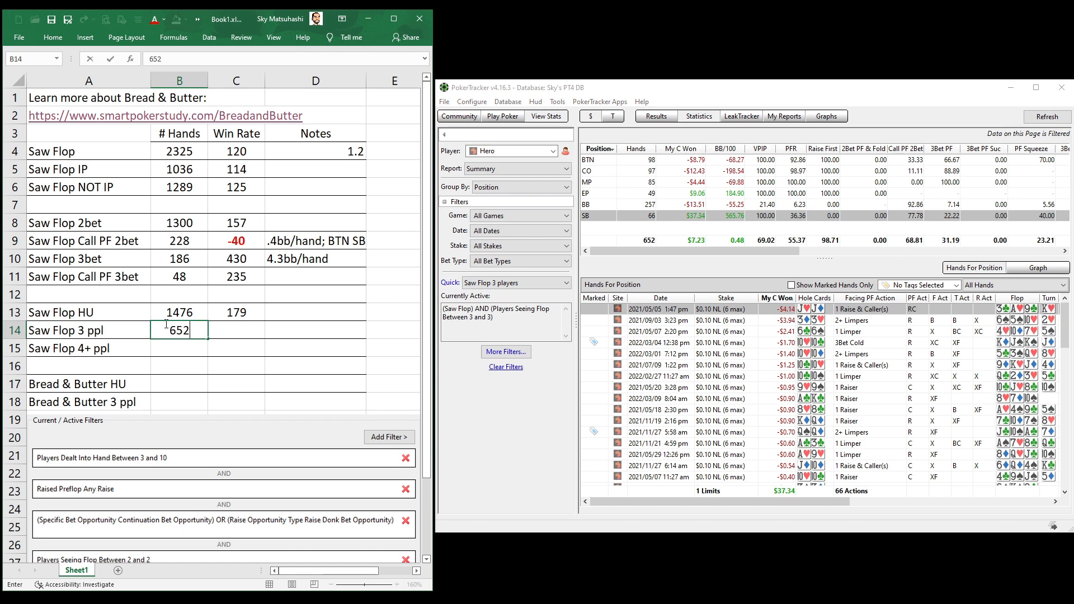
pyautogui.press('Tab')
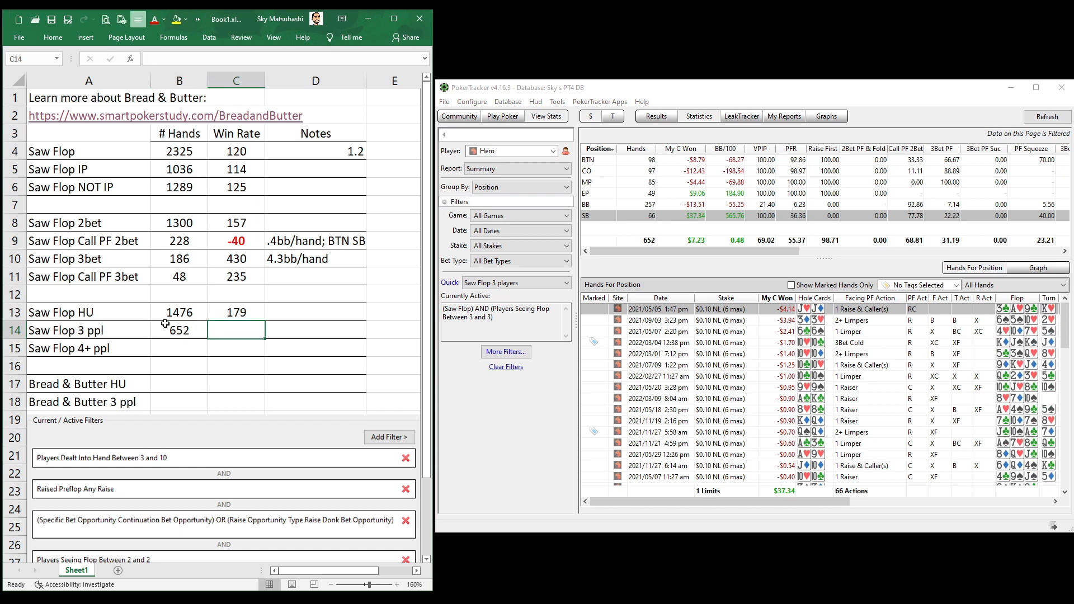
pyautogui.write('.')
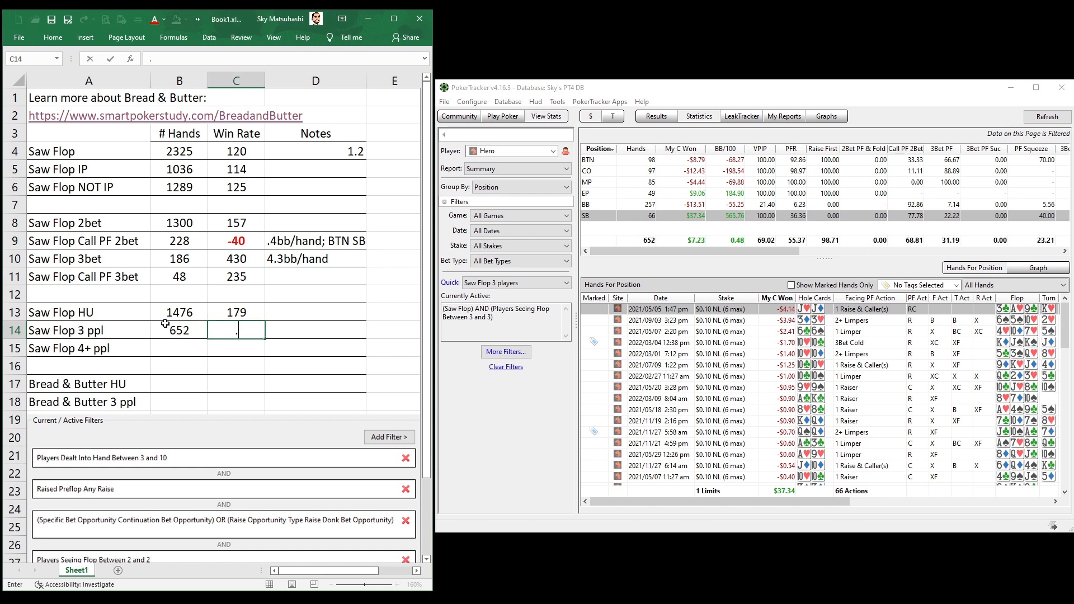
pyautogui.write('48')
pyautogui.press('BackSpace')
pyautogui.press('BackSpace')
pyautogui.write('5')
pyautogui.hotkey('ctrl', 'Return')
pyautogui.press('Down')
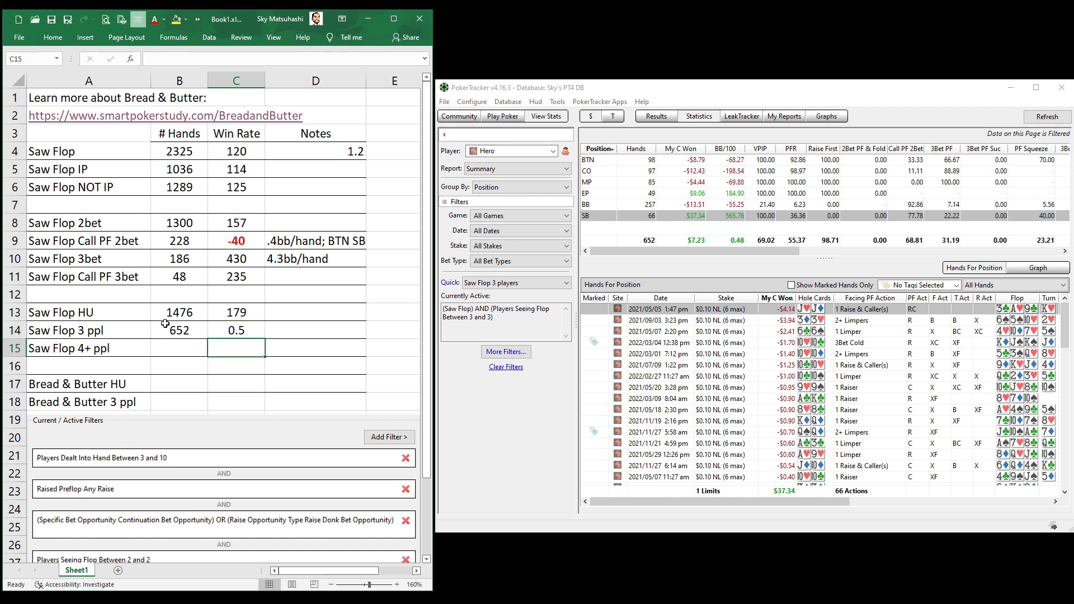
pyautogui.press('Left')
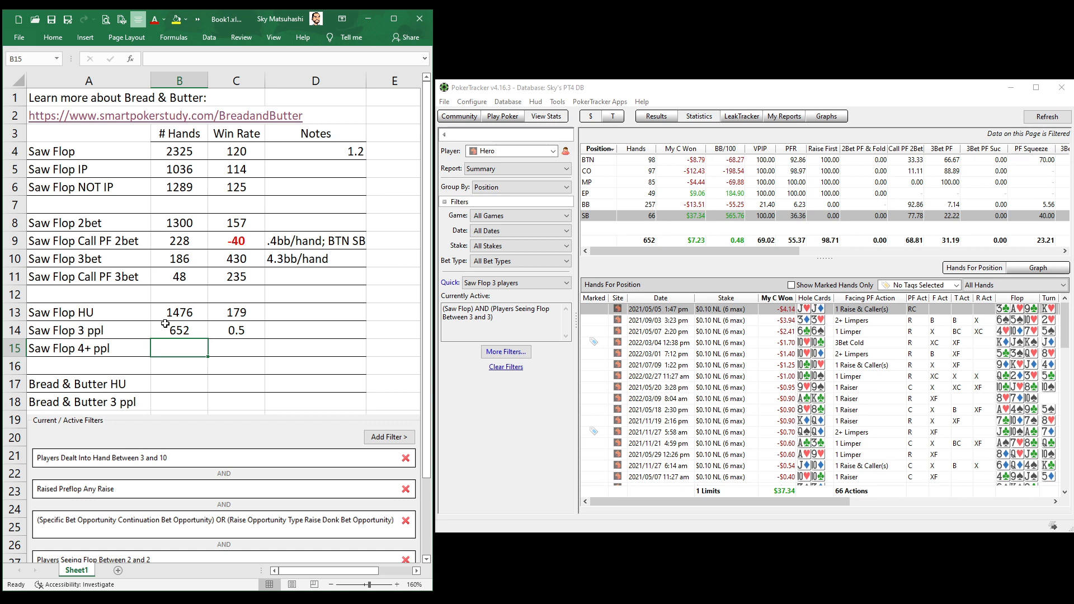
# Load the Saw Flop 4+ players quick filter in PokerTracker, and enter 196 hands and a win rate of 78 in Excel's Saw Flop 4+ ppl row
pyautogui.click(487, 283)
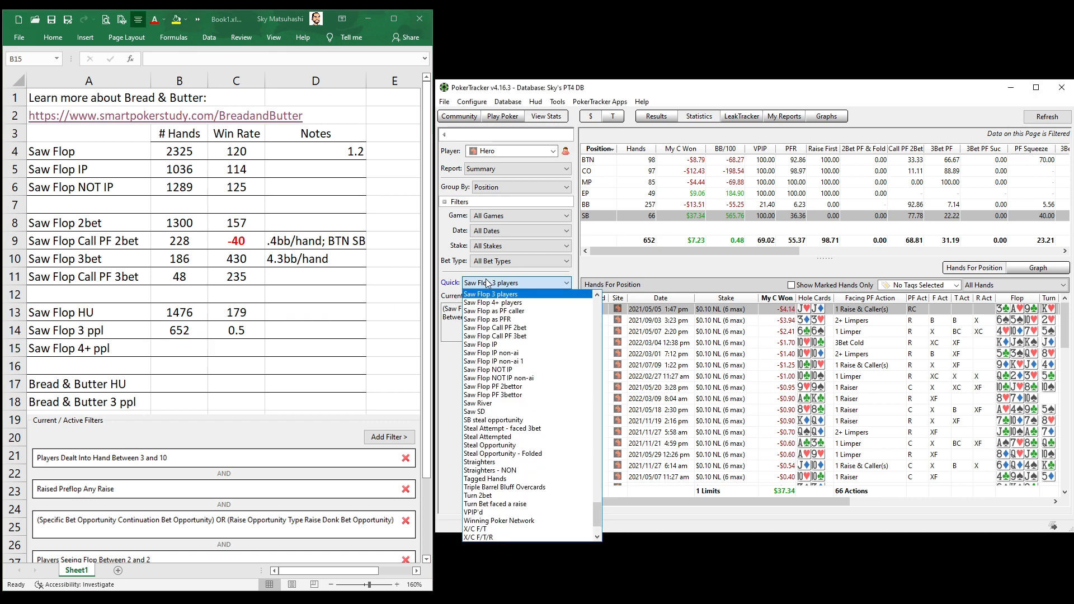
pyautogui.click(491, 302)
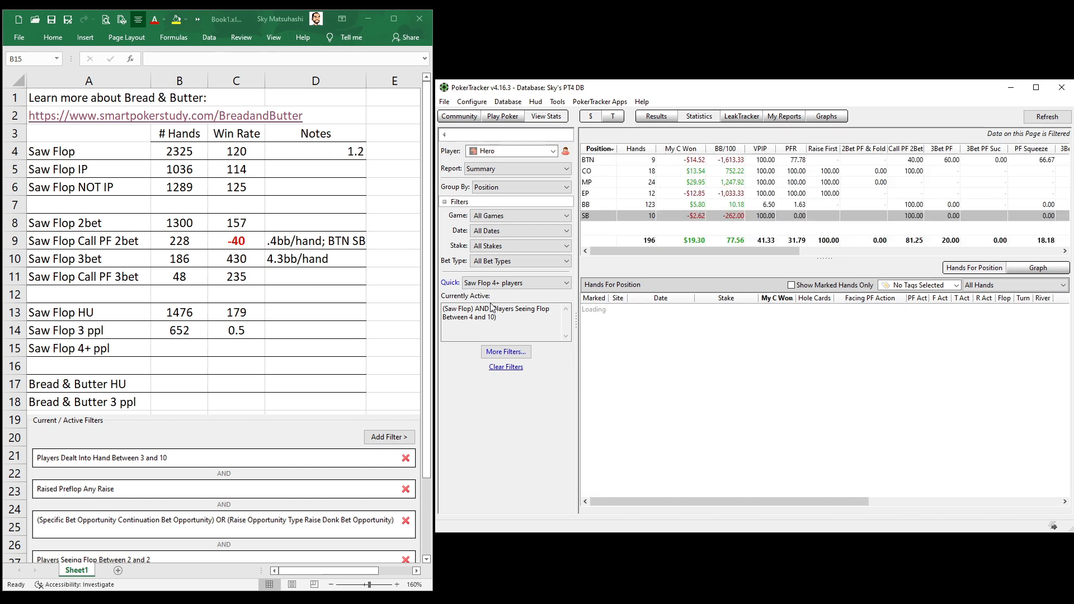
pyautogui.click(177, 342)
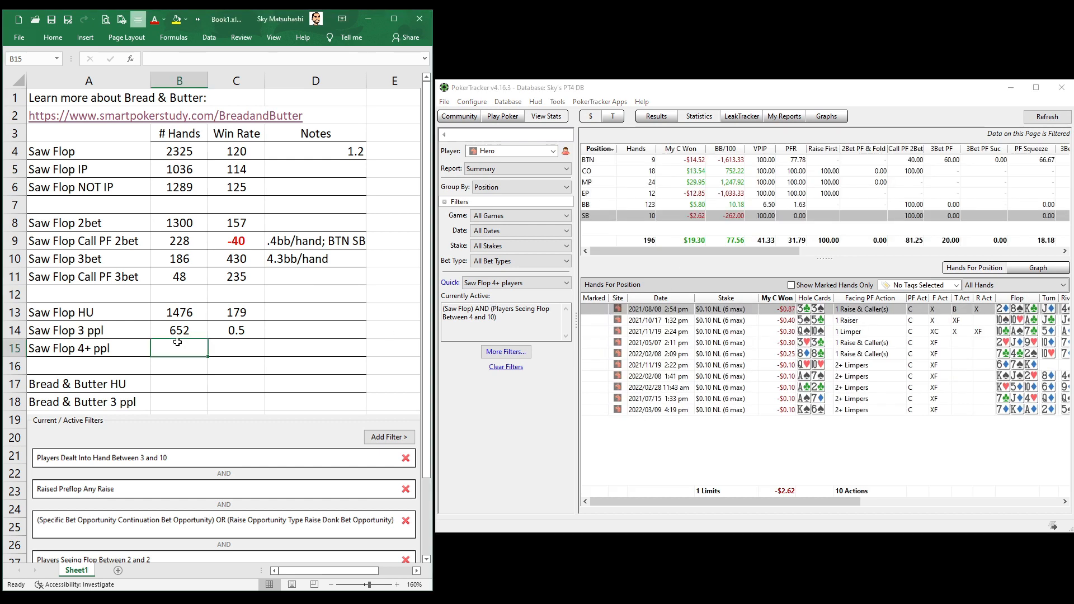
pyautogui.write('196')
pyautogui.press('Tab')
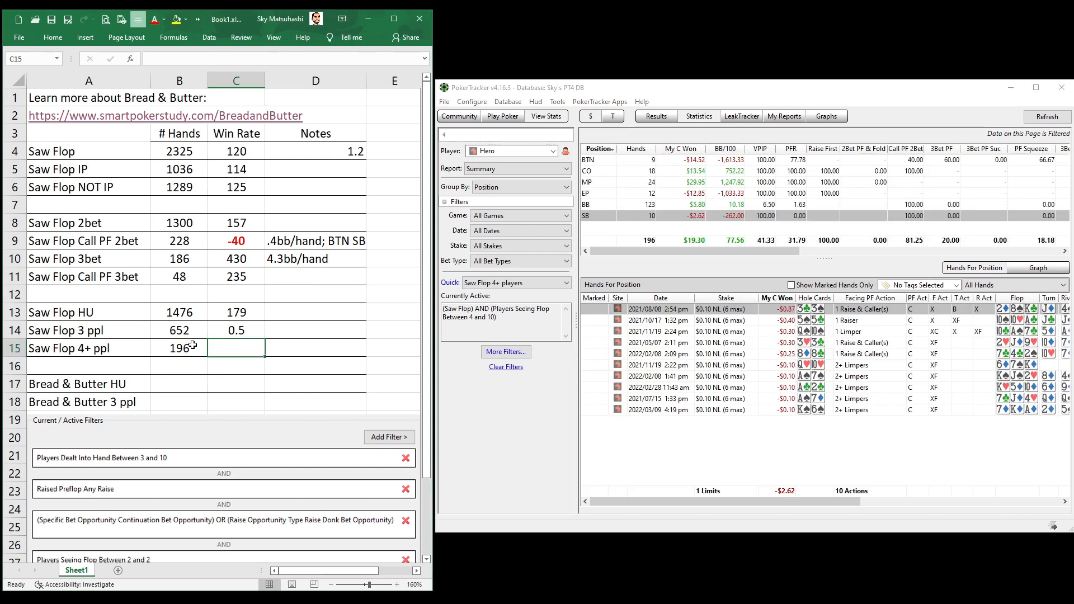
pyautogui.write('78')
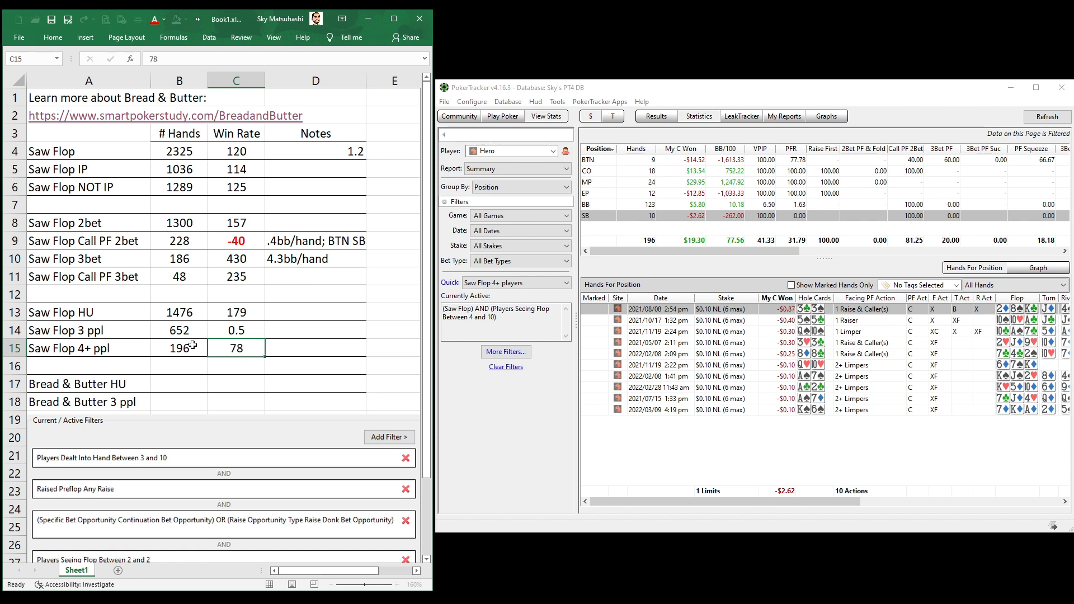
pyautogui.press('Return')
# Review the Saw Flop HU hand count and win rate, and the filter list pictured below the Bread & Butter rows
pyautogui.click(193, 310)
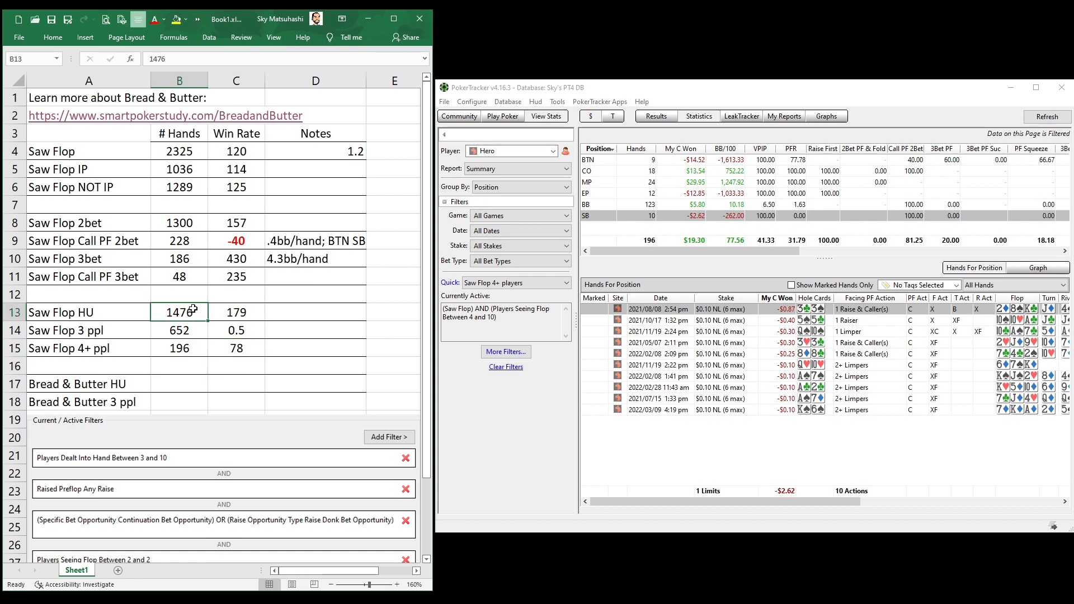
pyautogui.click(219, 313)
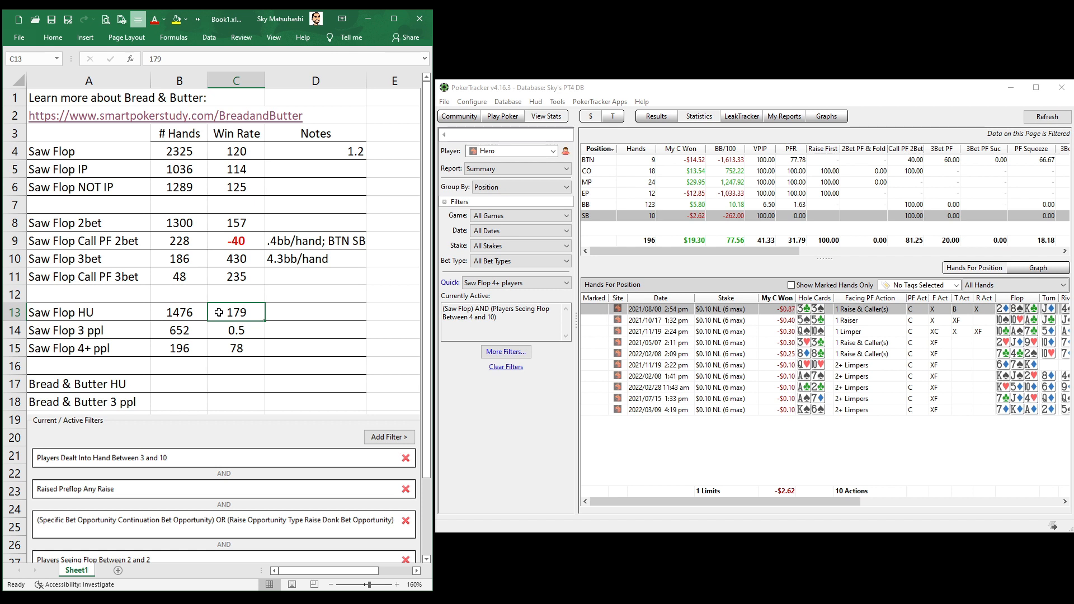
pyautogui.click(188, 384)
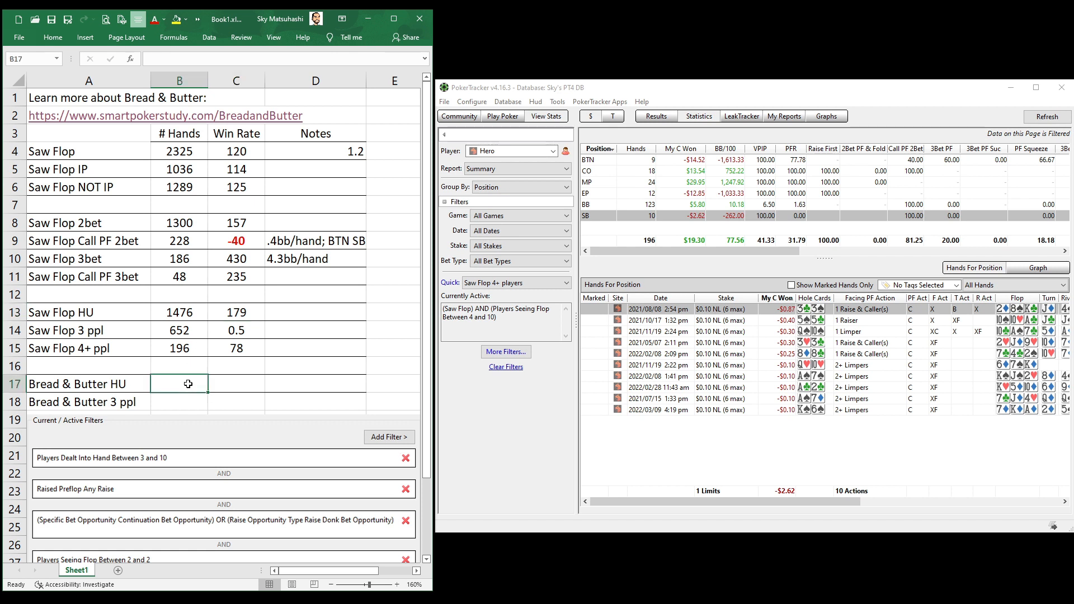
pyautogui.scroll(-3, 165, 347)
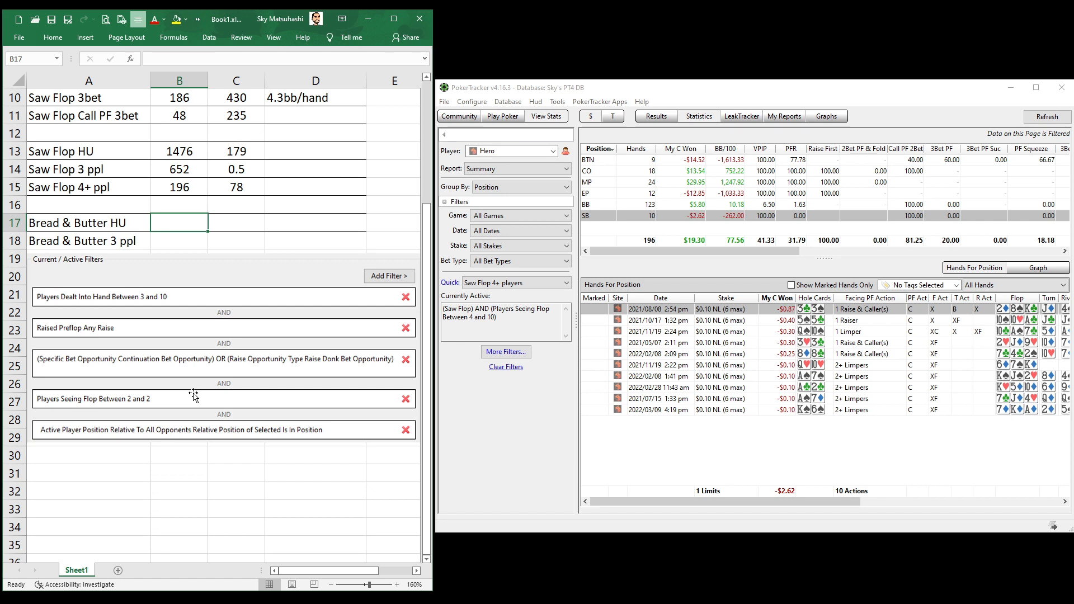
# In PokerTracker's cash filters, remove both the Players Seeing Flop Between 4 and 10 and the Saw Flop conditions
pyautogui.click(508, 354)
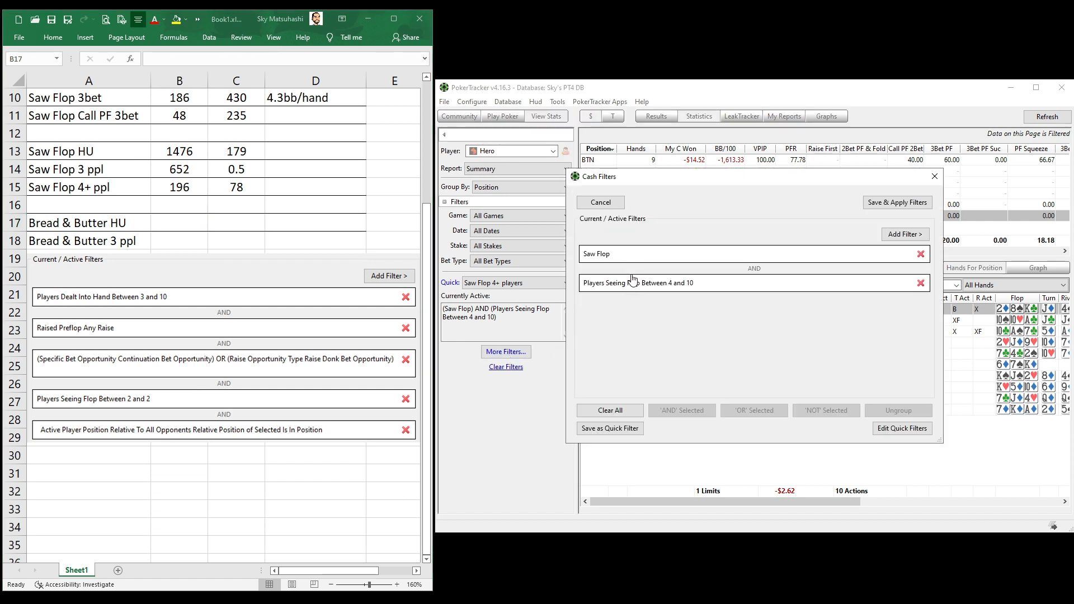
pyautogui.click(920, 283)
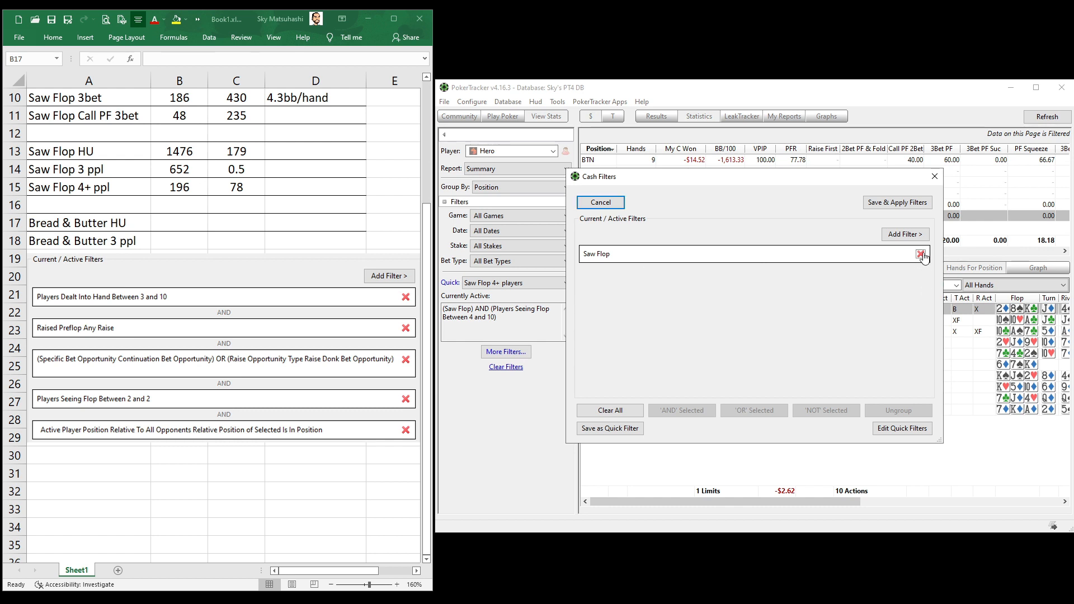
pyautogui.click(920, 254)
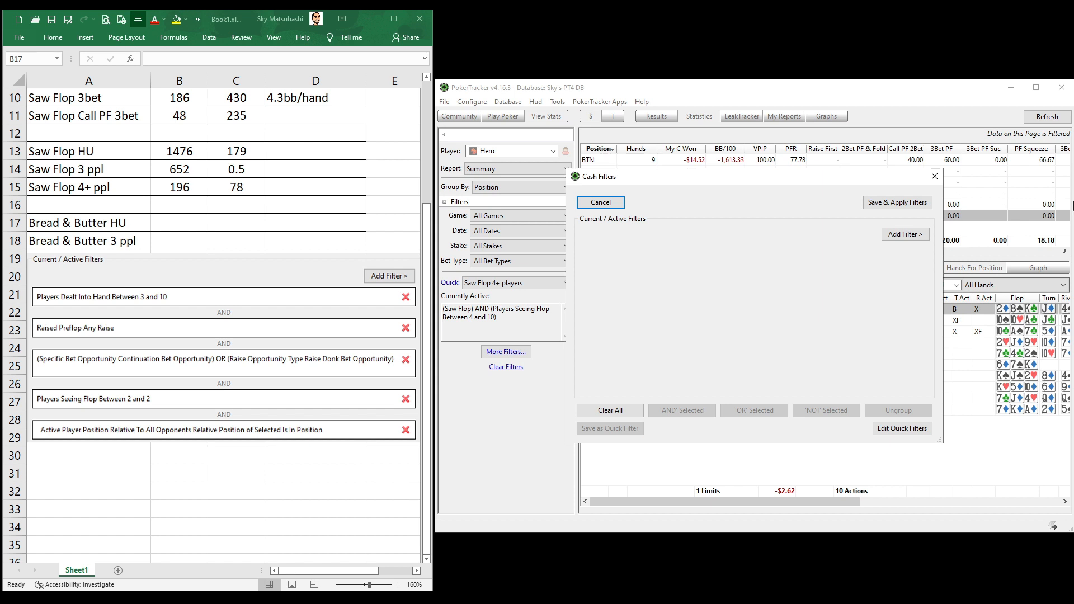
# Add a number-of-players filter for Players Dealt Into Hand Between 3 and 10
pyautogui.click(905, 235)
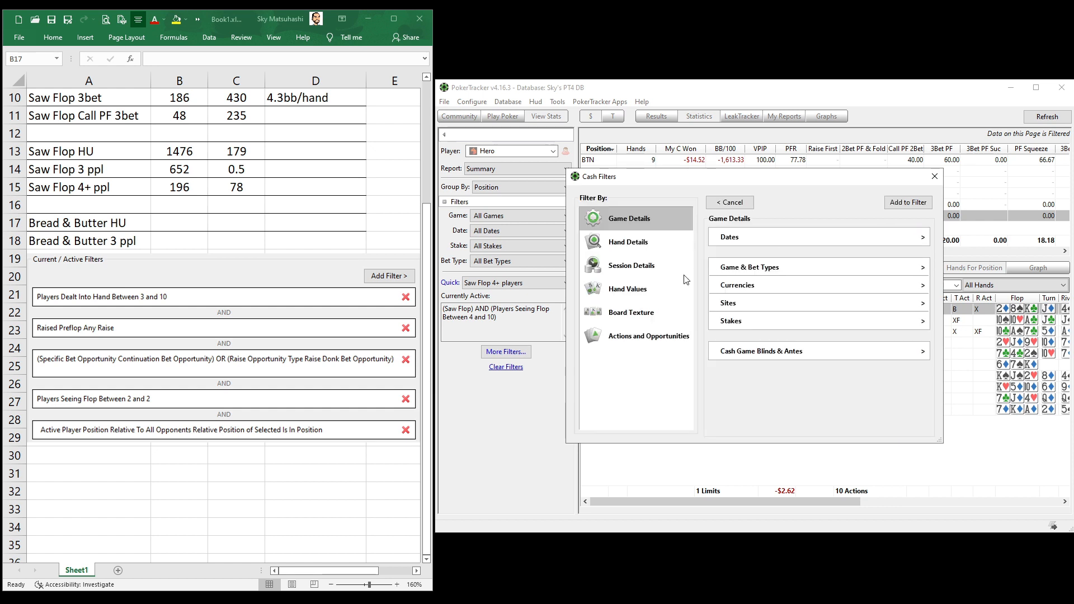
pyautogui.click(642, 338)
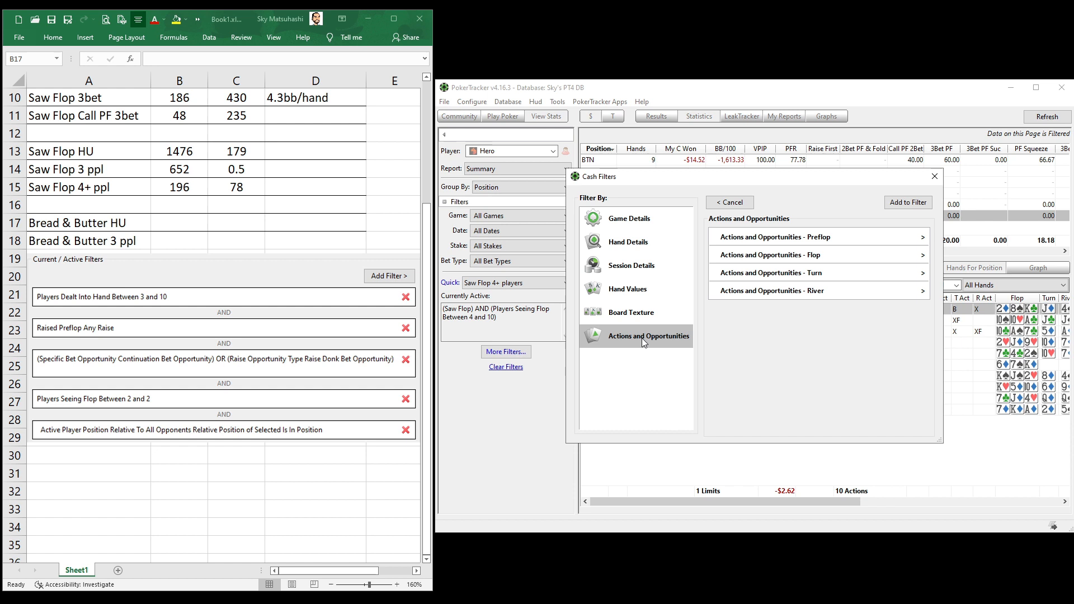
pyautogui.click(628, 244)
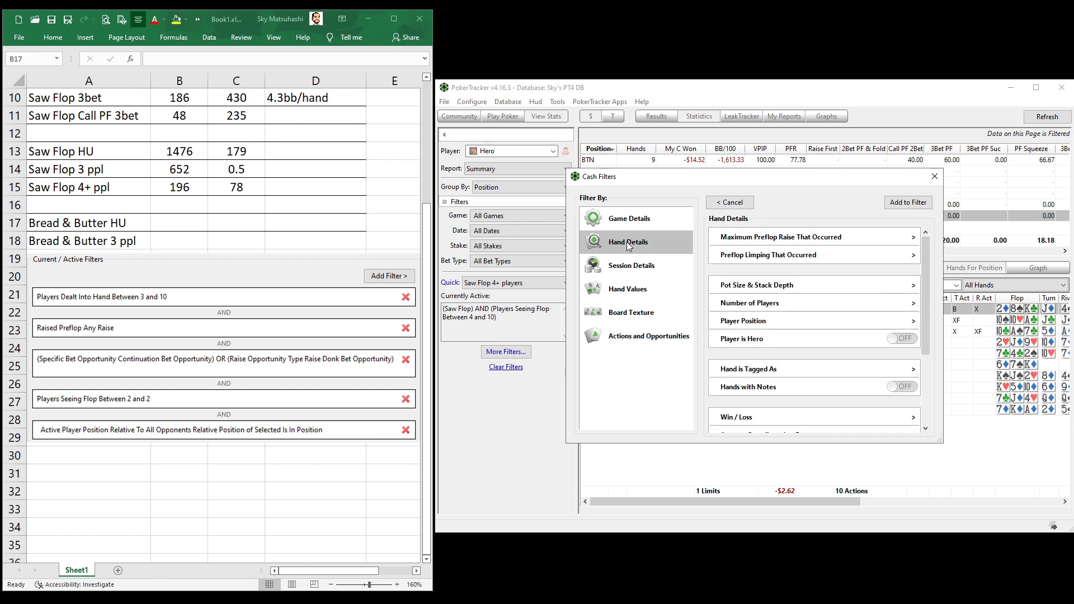
pyautogui.click(739, 304)
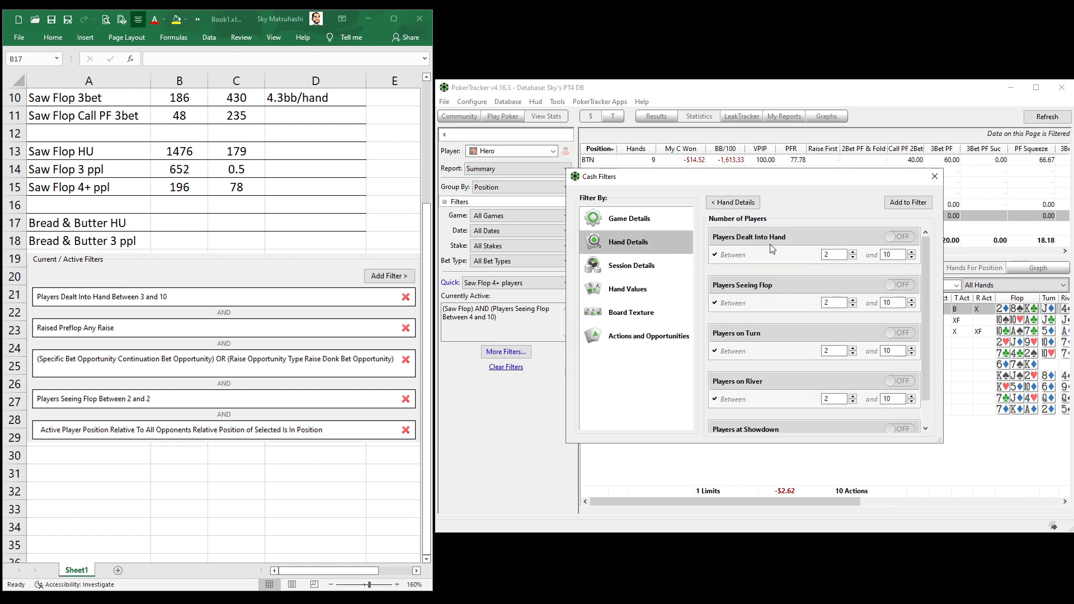
pyautogui.doubleClick(832, 258)
pyautogui.write('3')
pyautogui.click(900, 236)
pyautogui.click(905, 204)
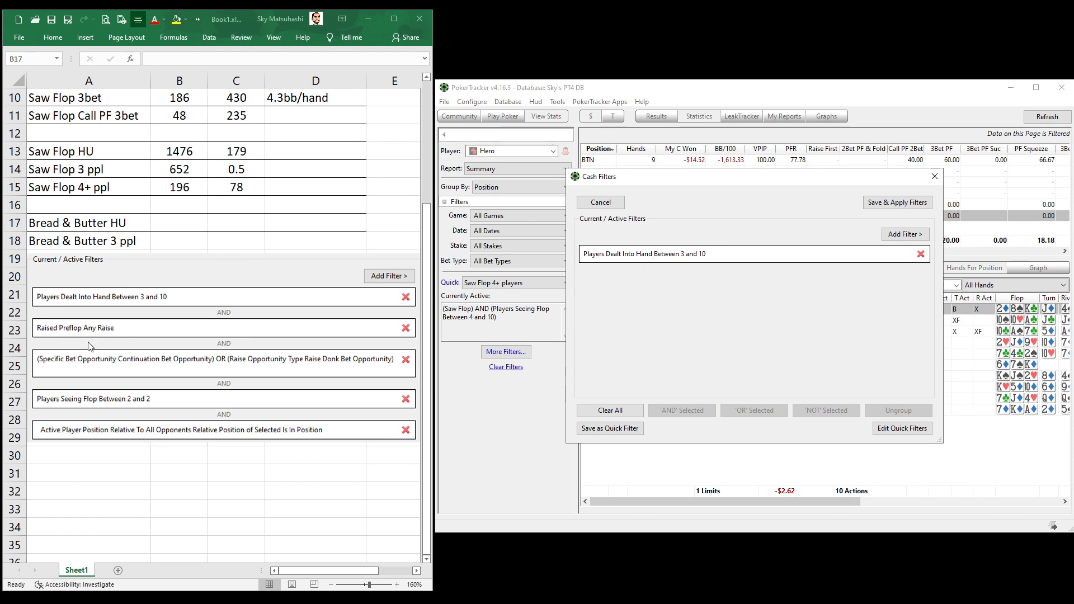
# Add a preflop action filter for Raised Preflop Any Raise to the active cash filters
pyautogui.click(895, 237)
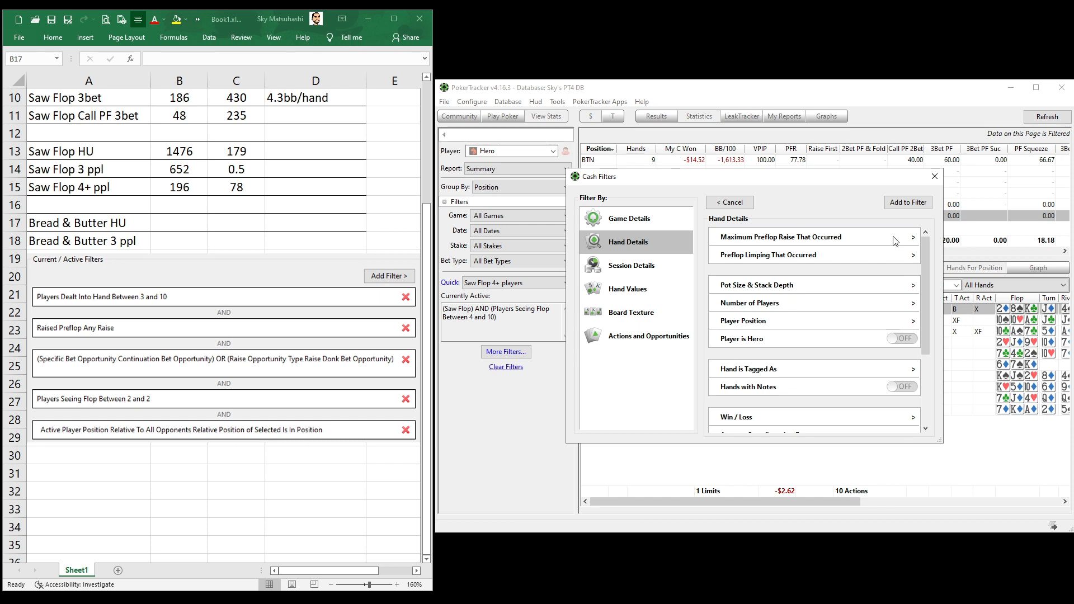
pyautogui.click(668, 337)
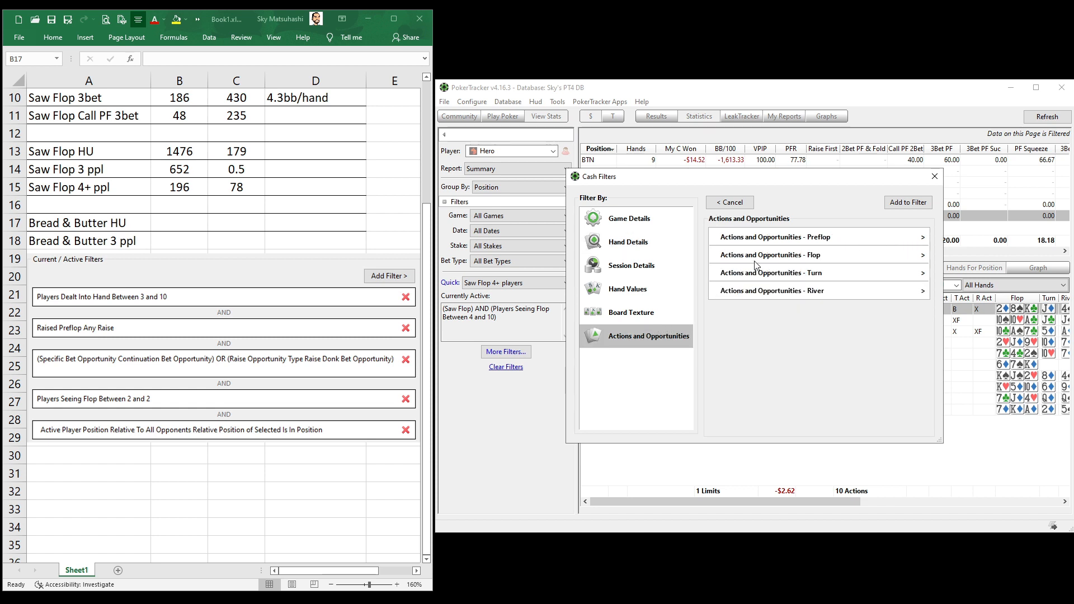
pyautogui.click(778, 243)
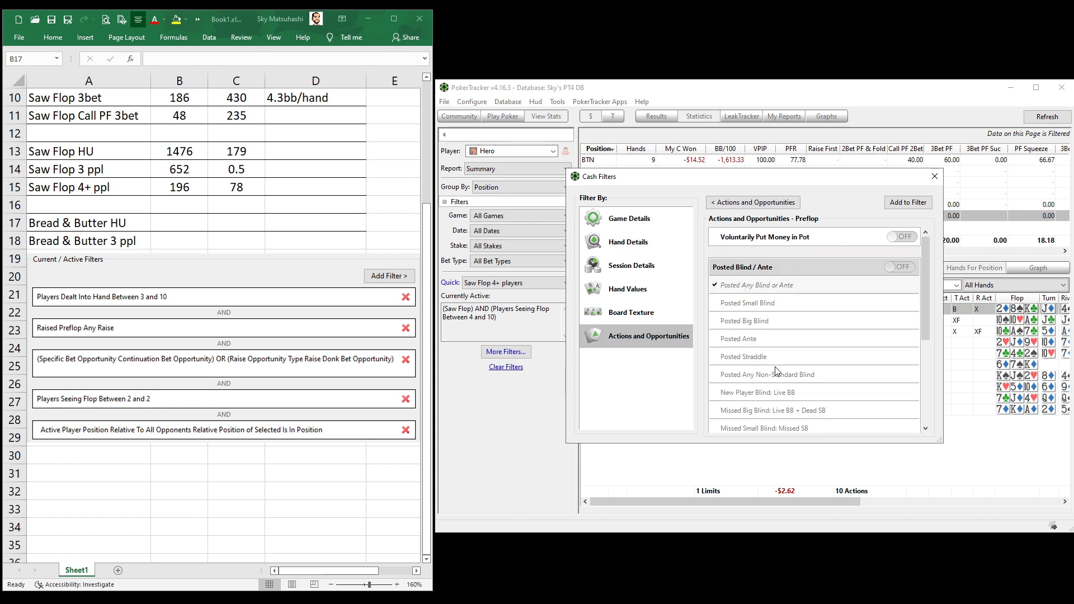
pyautogui.scroll(-5, 777, 371)
pyautogui.click(758, 376)
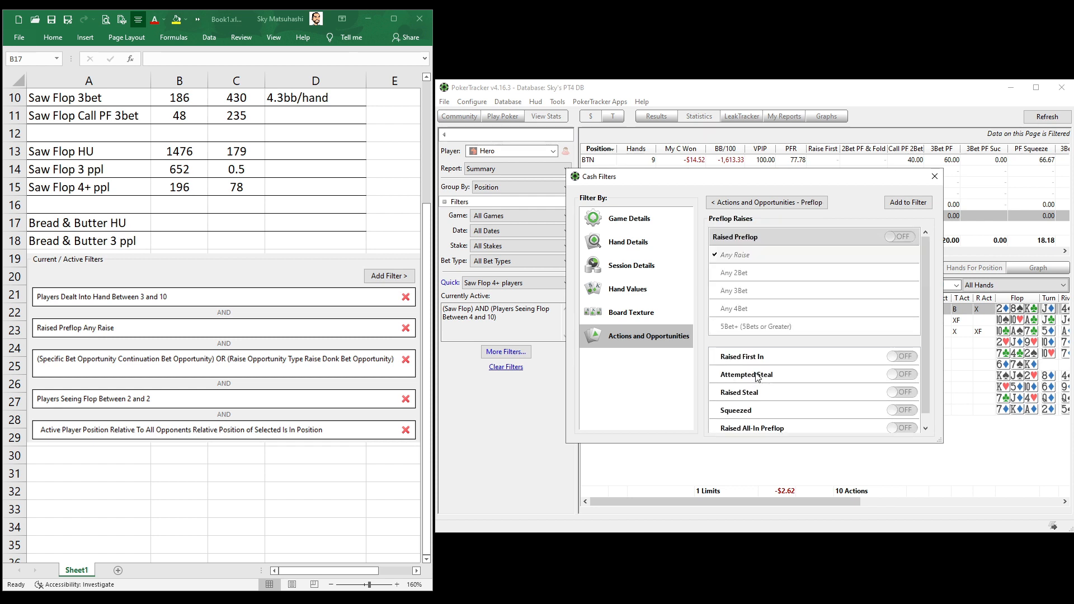
pyautogui.click(743, 258)
pyautogui.click(902, 202)
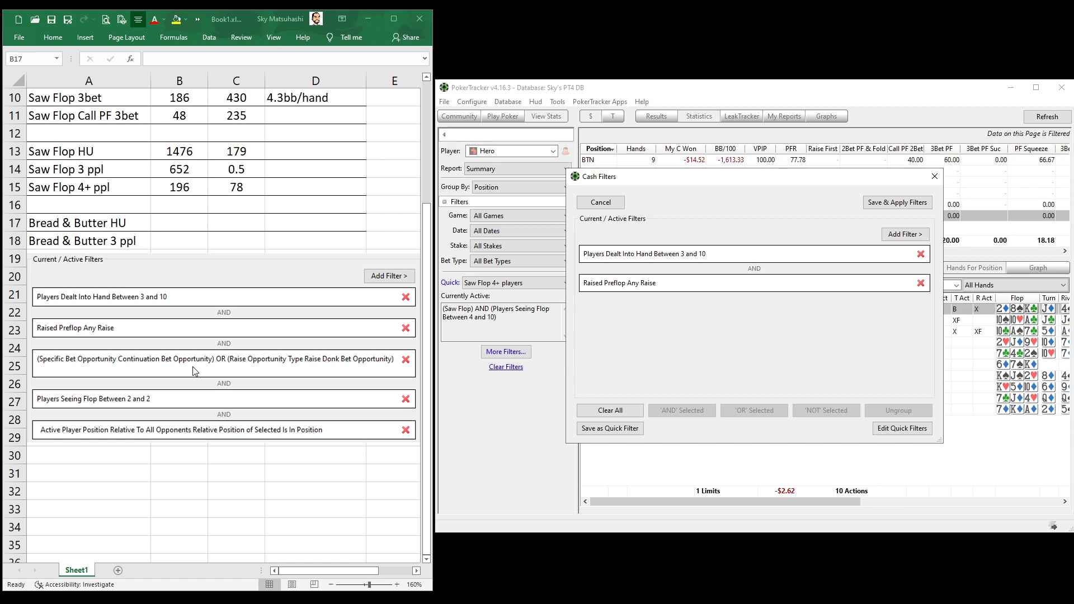
# Add a flop opportunity filter for Specific Bet Opportunity Continuation Bet Opportunity
pyautogui.click(907, 235)
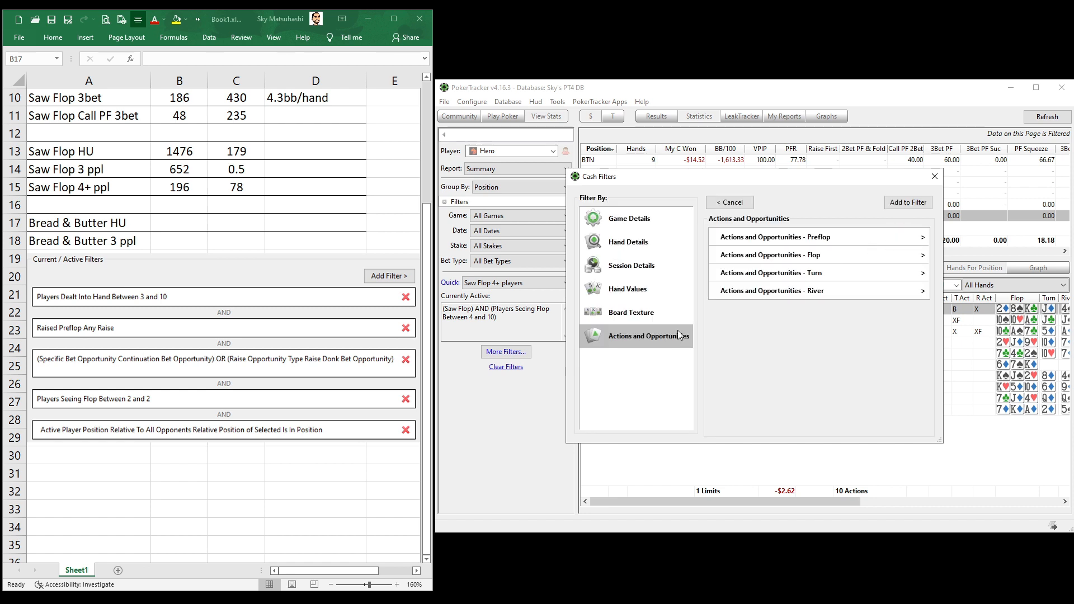
pyautogui.click(747, 258)
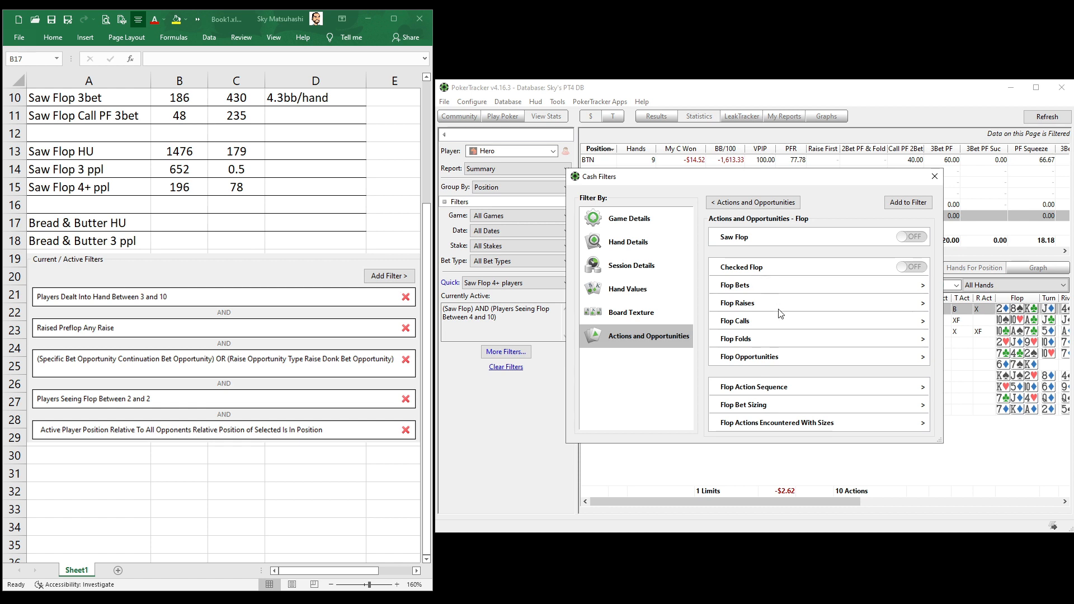
pyautogui.click(765, 363)
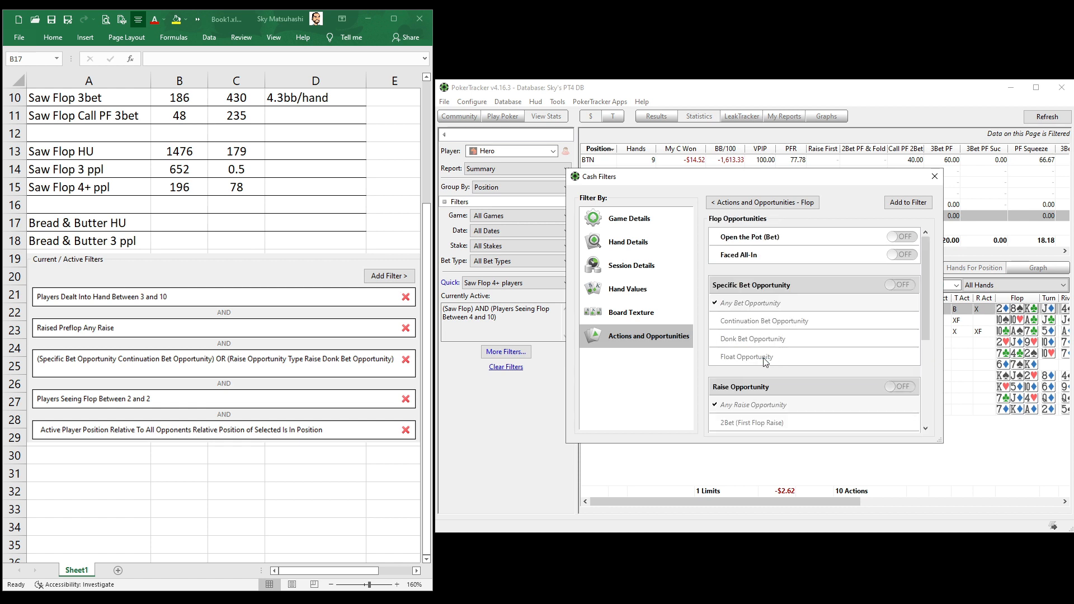
pyautogui.click(765, 323)
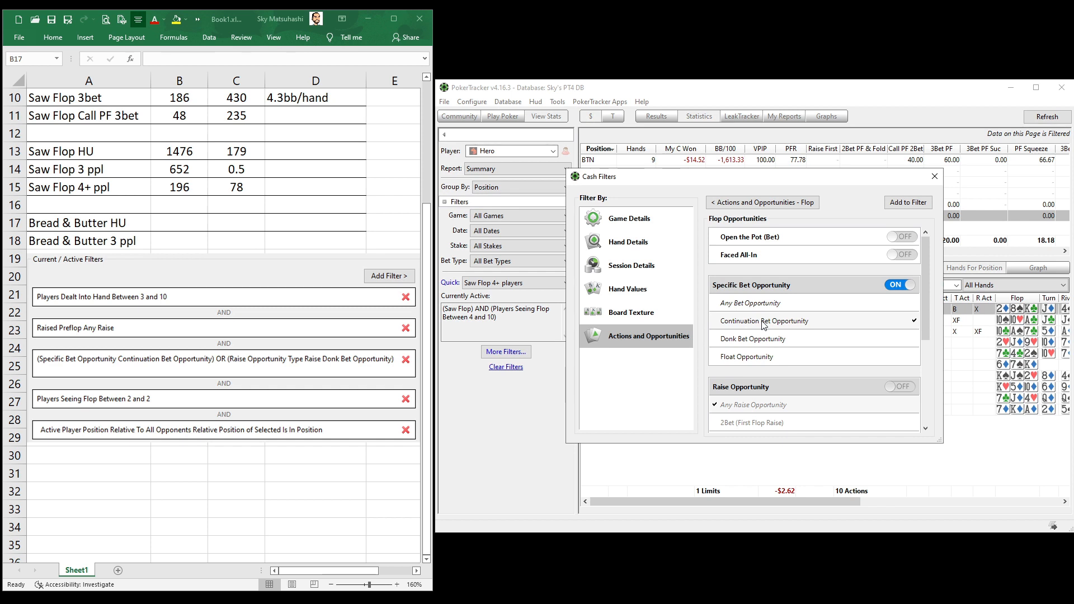
pyautogui.click(908, 202)
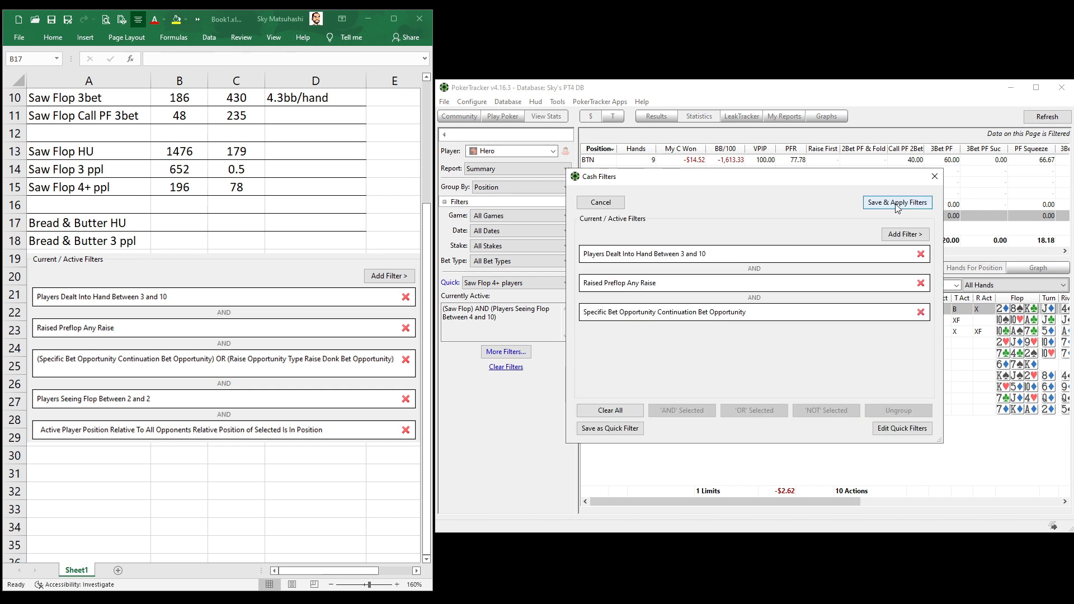
# Add a flop opportunity filter for Raise Opportunity Type Raise Donk Bet Opportunity
pyautogui.click(906, 235)
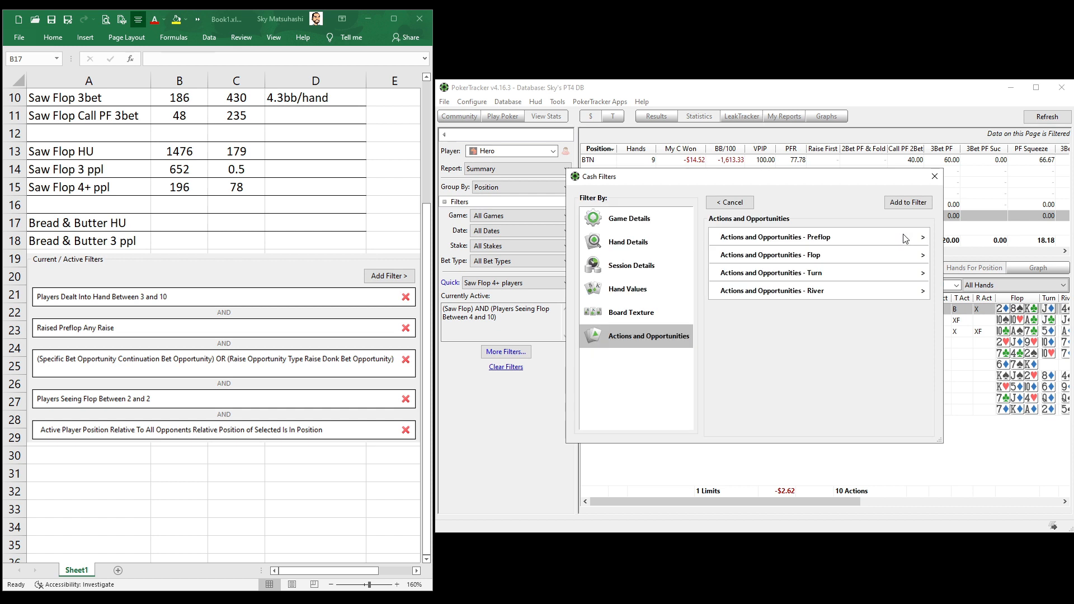
pyautogui.click(816, 257)
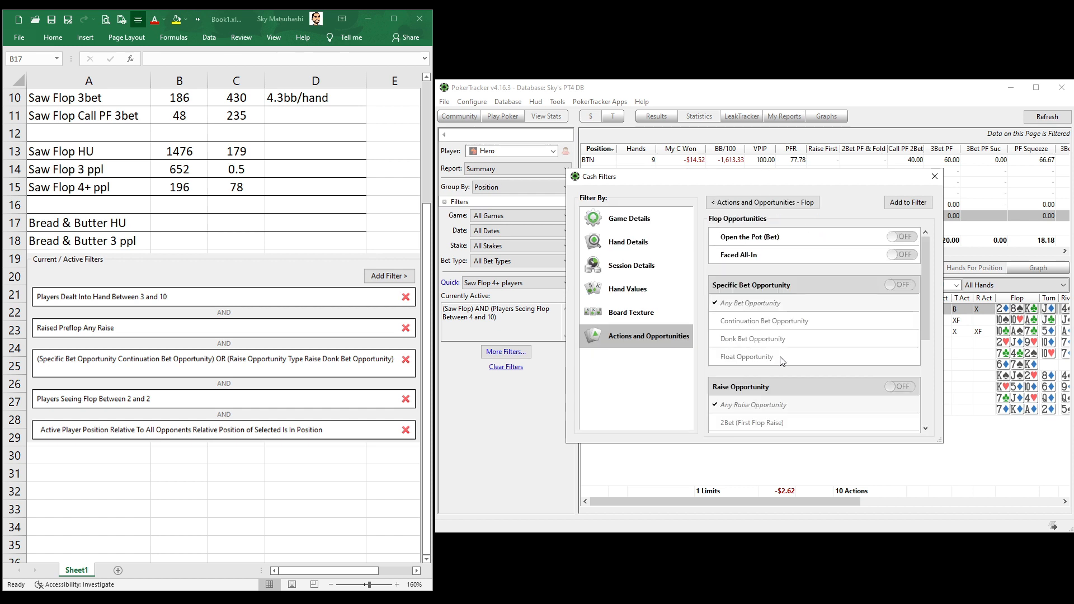
pyautogui.scroll(-5, 781, 361)
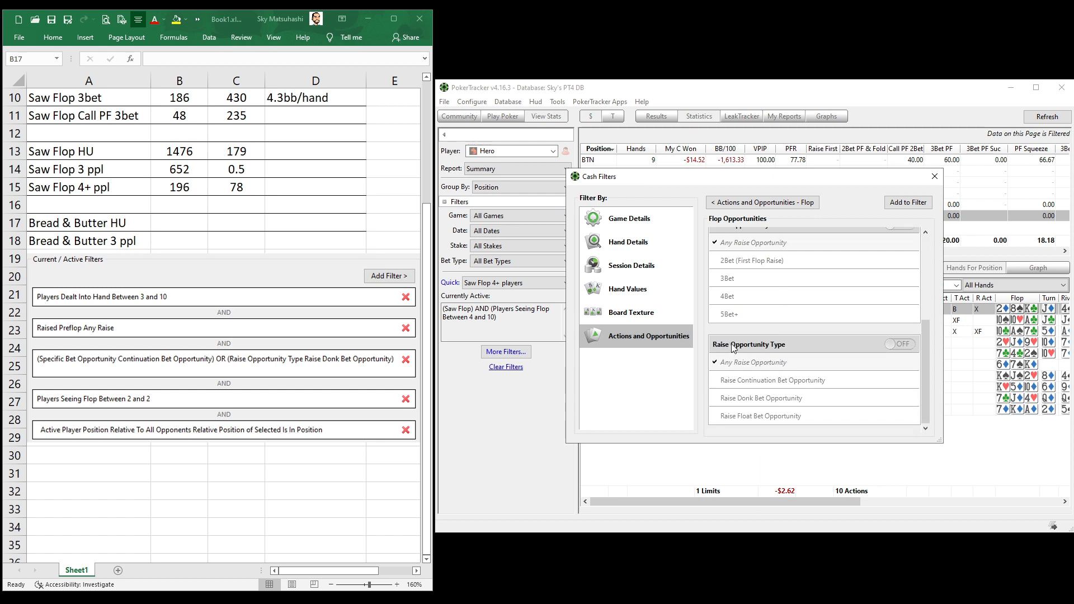
pyautogui.click(751, 398)
pyautogui.click(902, 202)
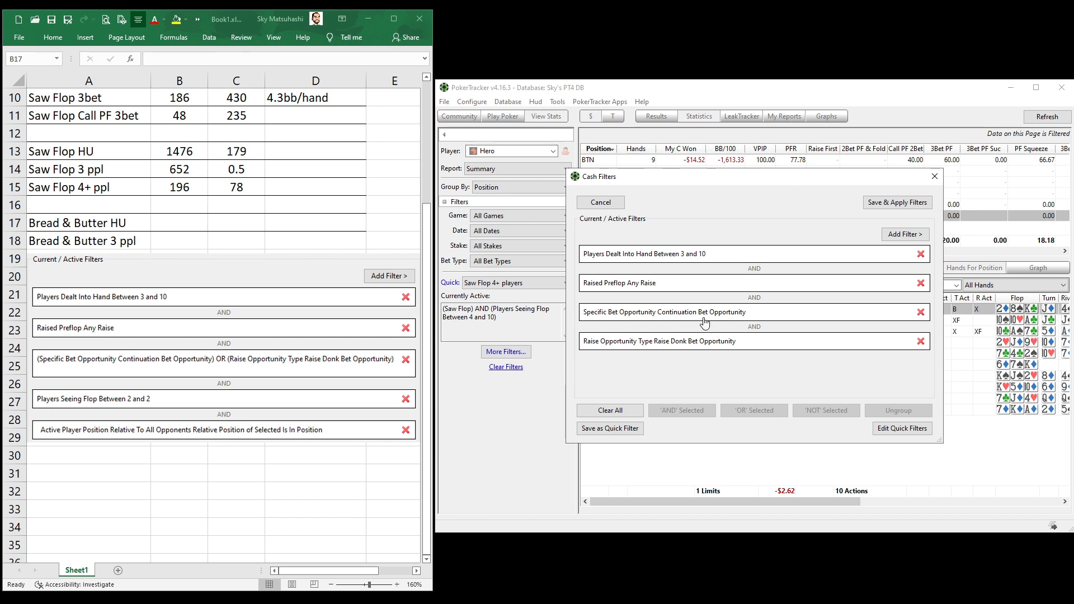
# Combine the Continuation Bet Opportunity and Raise Donk Bet Opportunity conditions into one OR group
pyautogui.click(703, 321)
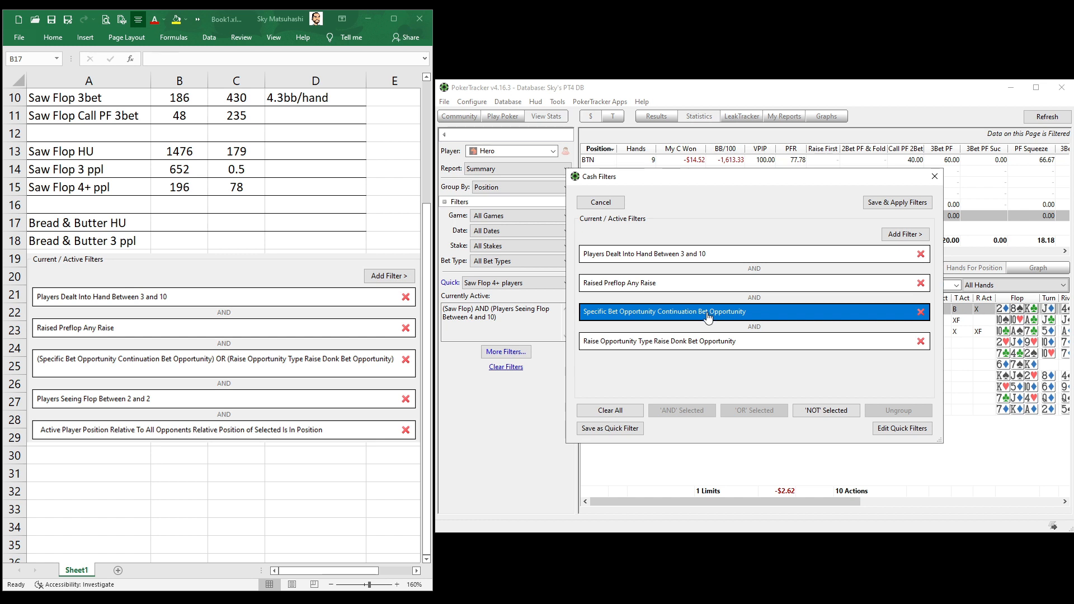
pyautogui.keyDown('ctrl'); pyautogui.click(713, 344); pyautogui.keyUp('ctrl')
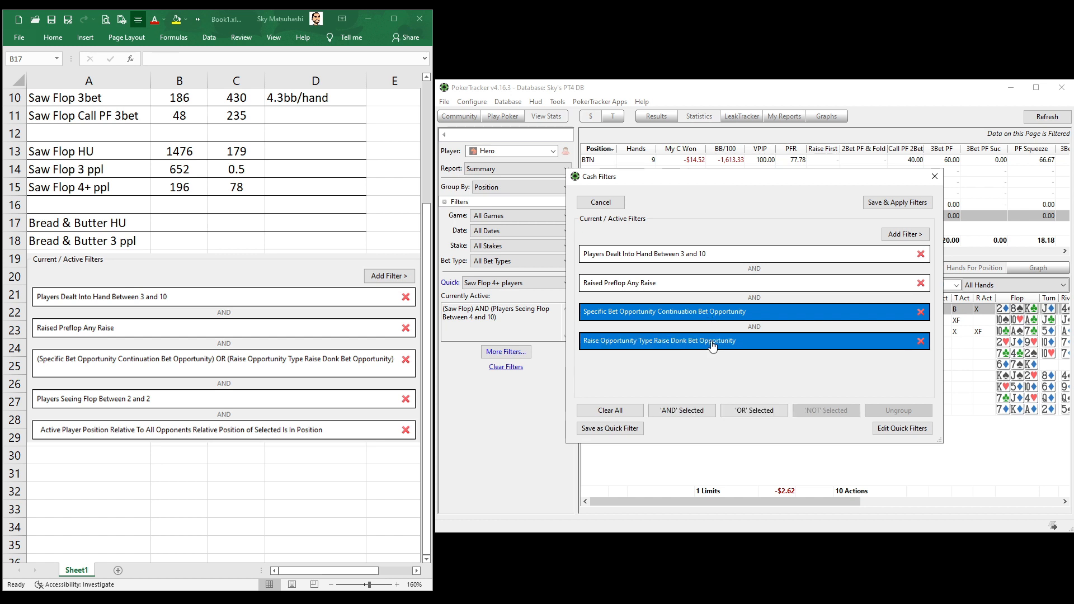
pyautogui.click(751, 411)
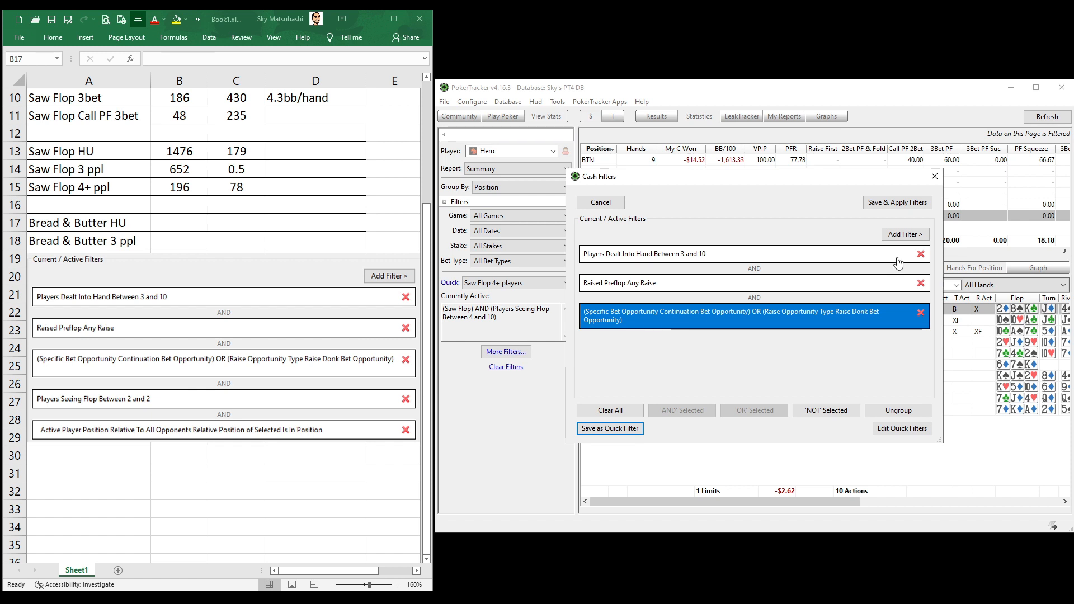
# Add a number-of-players filter for Players Seeing Flop Between 2 and 2
pyautogui.click(904, 238)
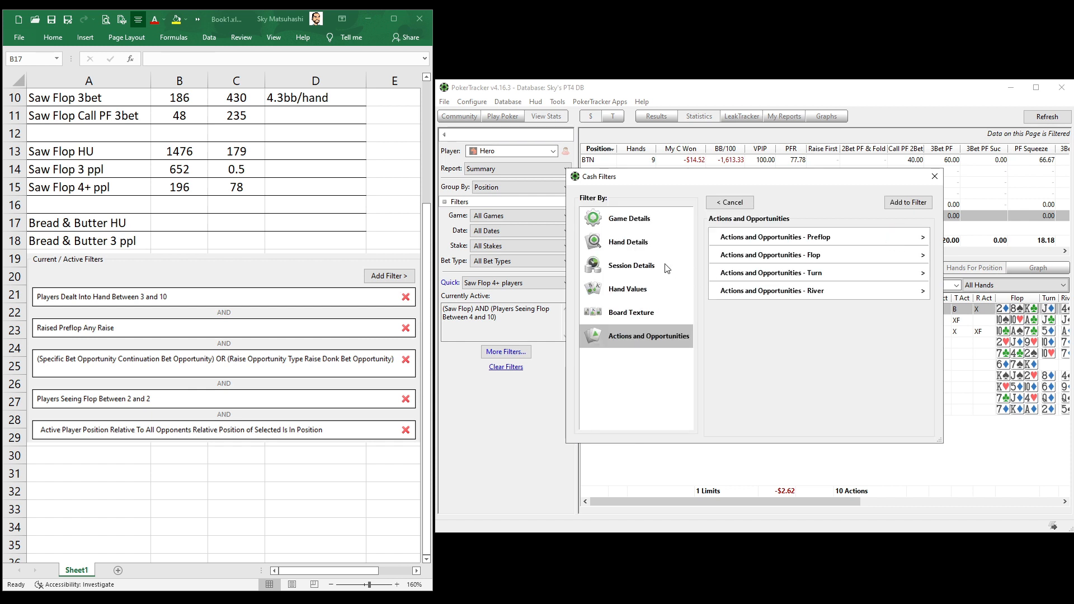
pyautogui.click(639, 243)
pyautogui.click(746, 307)
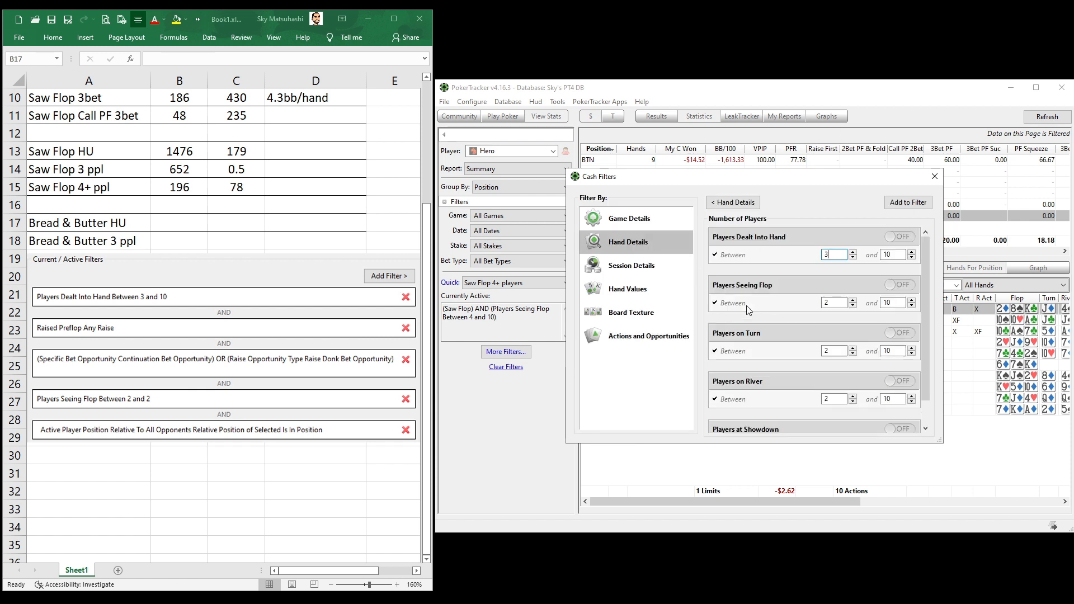
pyautogui.doubleClick(891, 302)
pyautogui.write('2')
pyautogui.click(900, 285)
pyautogui.click(909, 203)
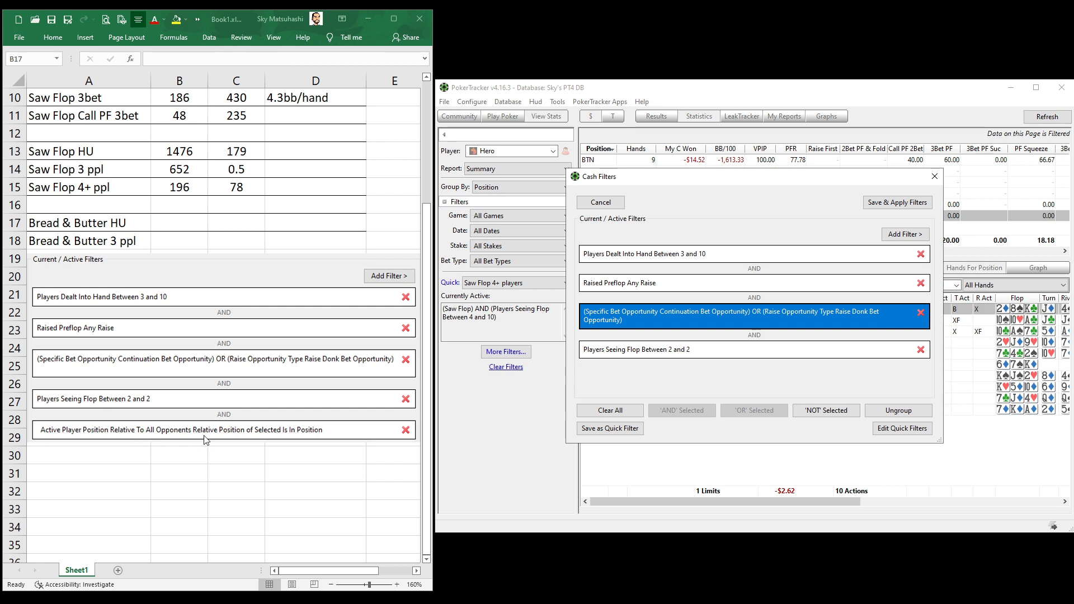
# Add a flop position filter for the active player in position relative to all opponents, and save and apply the filters
pyautogui.click(908, 235)
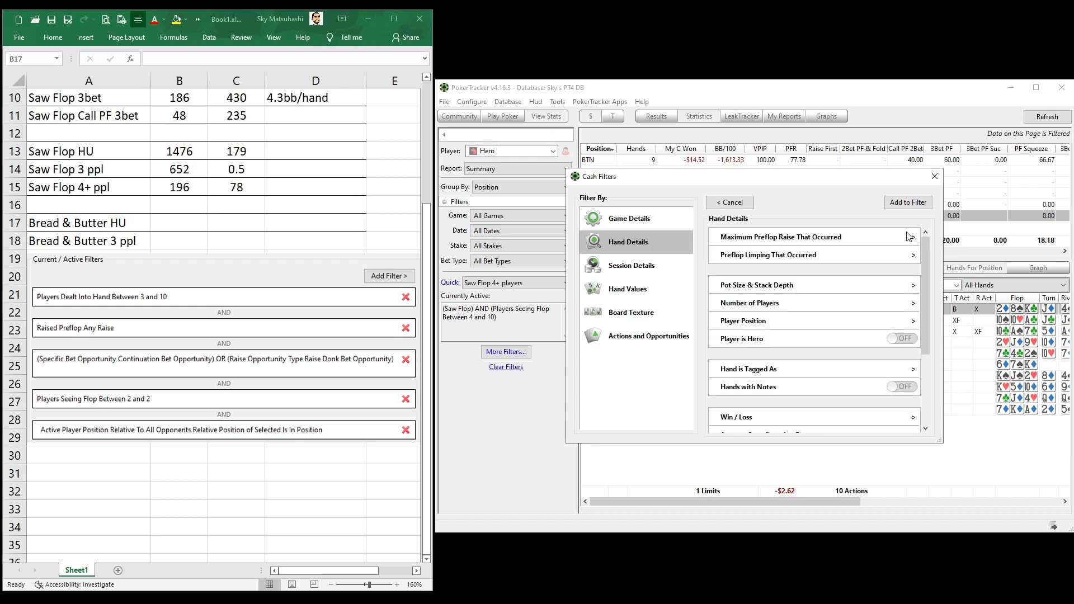
pyautogui.click(748, 323)
pyautogui.click(781, 264)
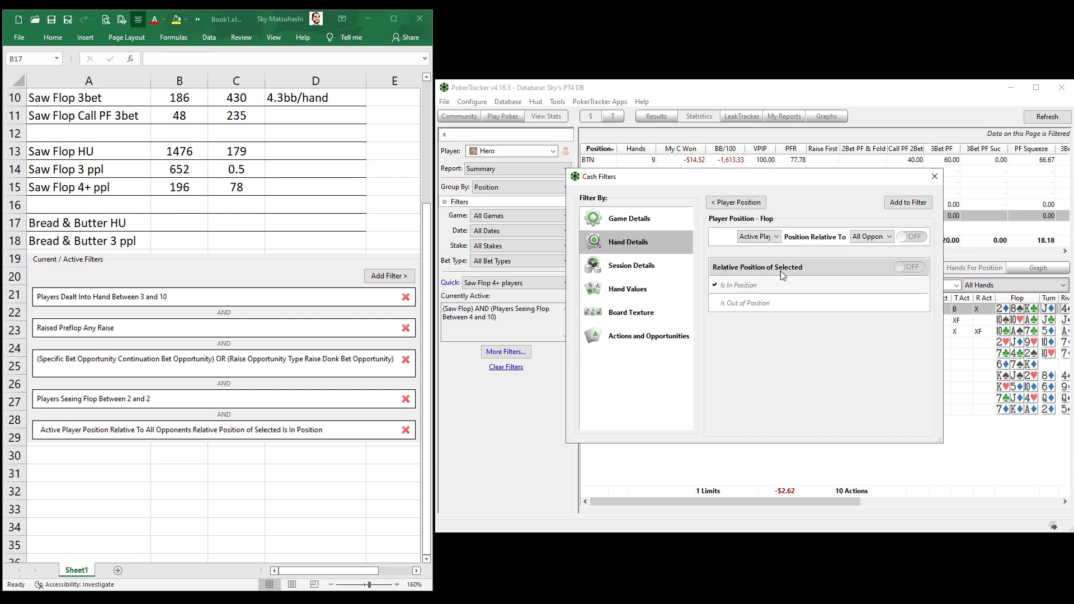
pyautogui.click(784, 285)
pyautogui.click(894, 205)
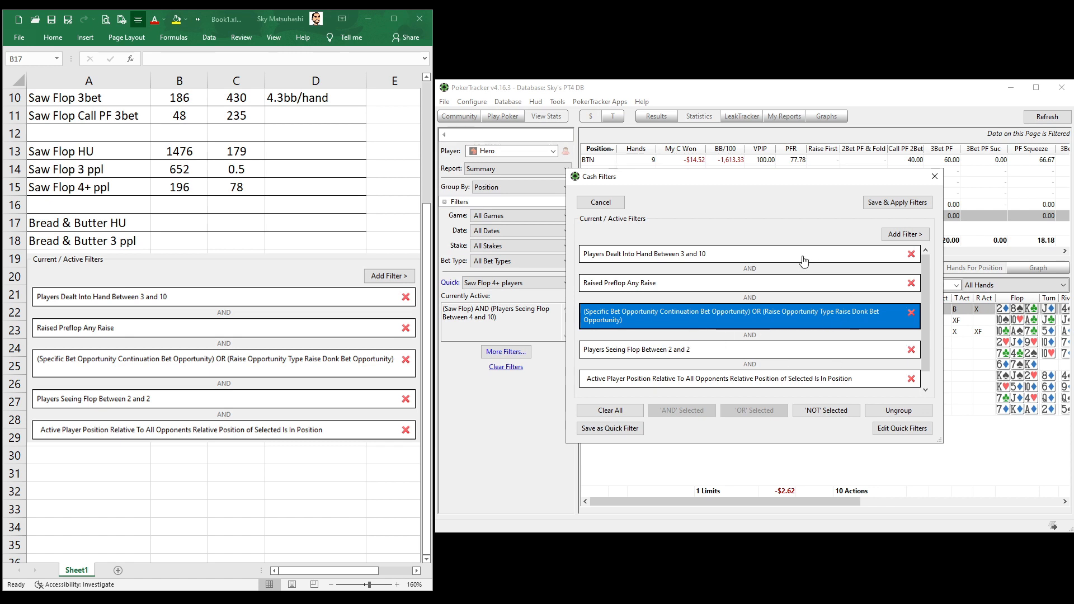
pyautogui.click(887, 203)
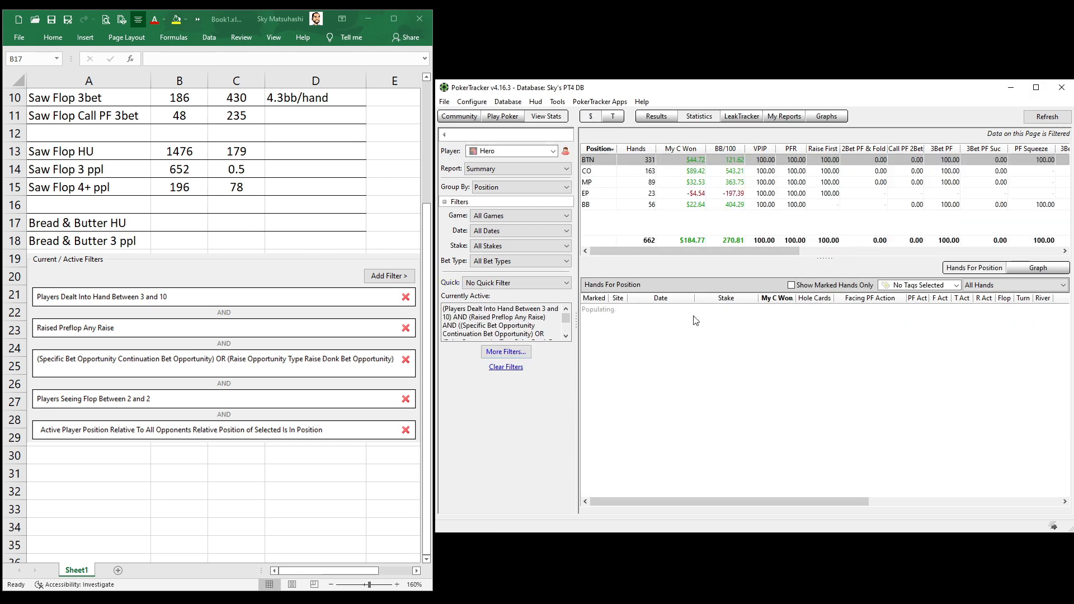
# In Excel's Bread & Butter HU row, enter 662 hands and a win rate of 271, and compare that rate with Saw Flop 3bet's
pyautogui.click(189, 222)
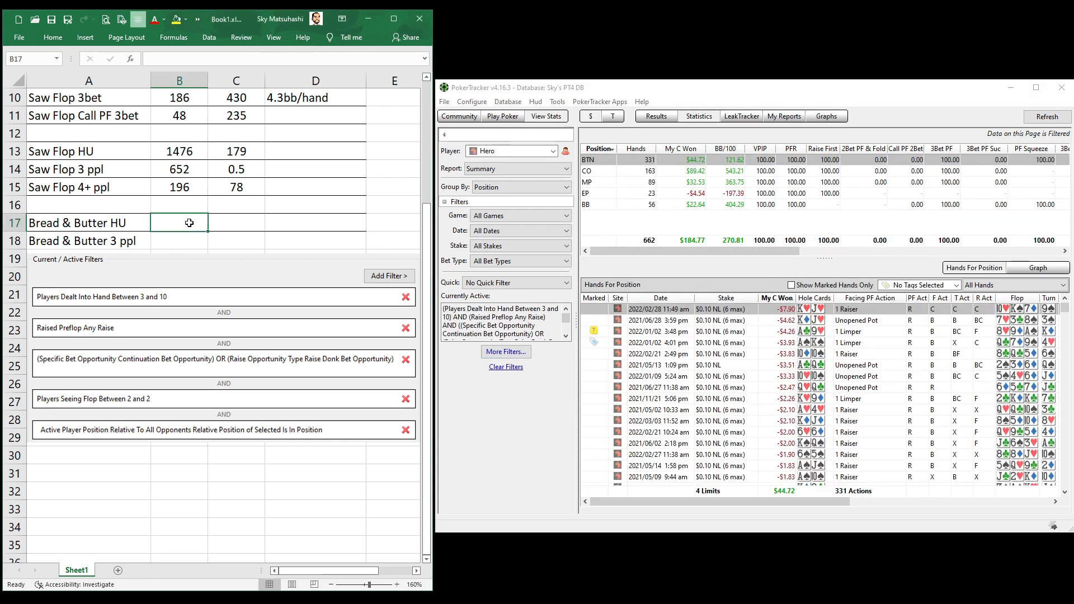
pyautogui.write('662')
pyautogui.press('Tab')
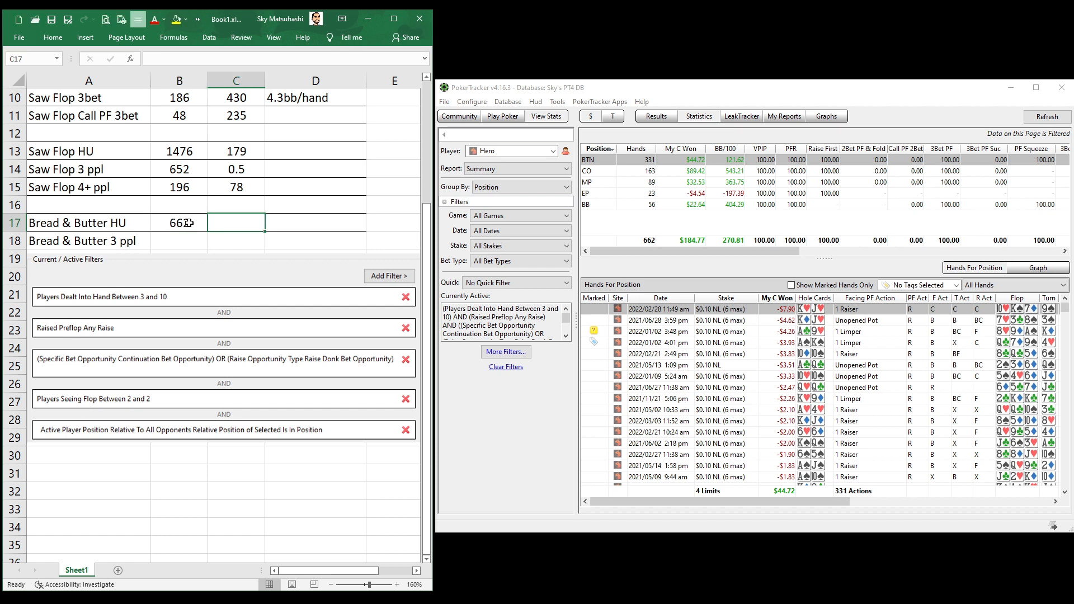
pyautogui.write('271')
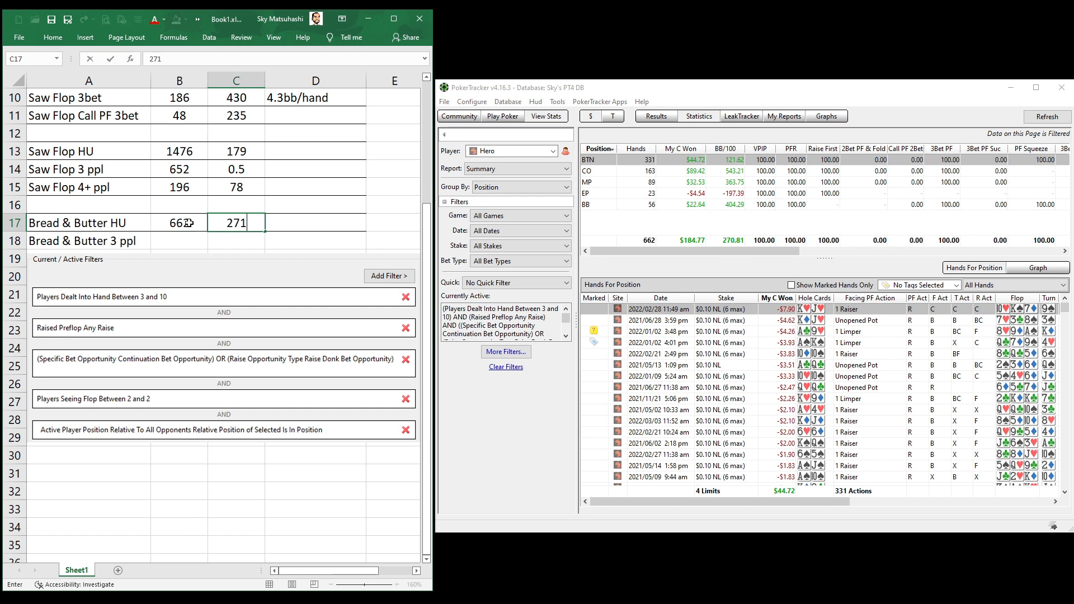
pyautogui.click(186, 202)
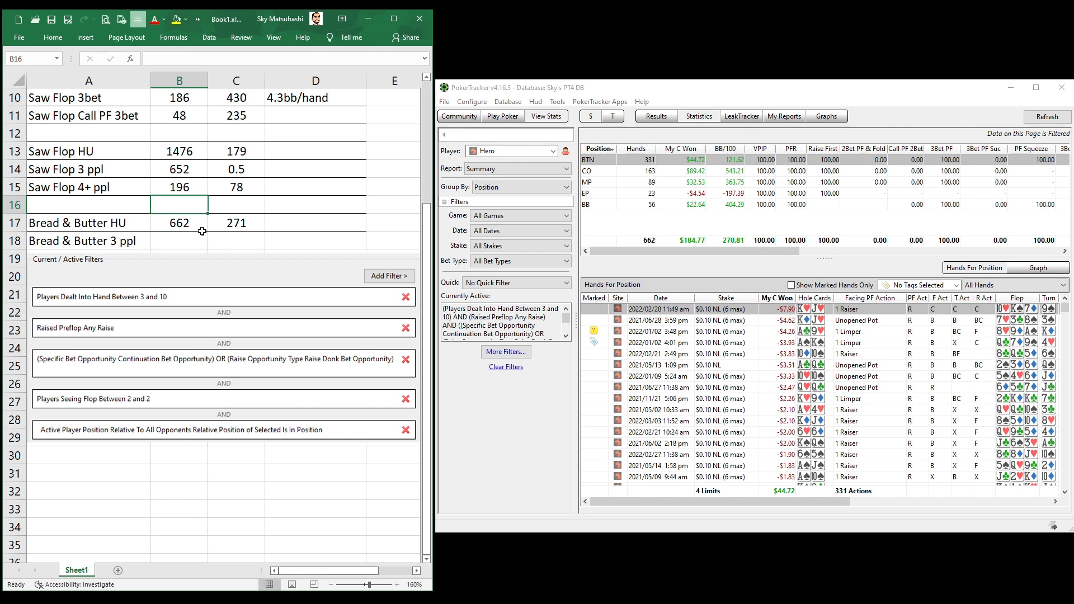
pyautogui.scroll(3, 202, 234)
pyautogui.click(234, 382)
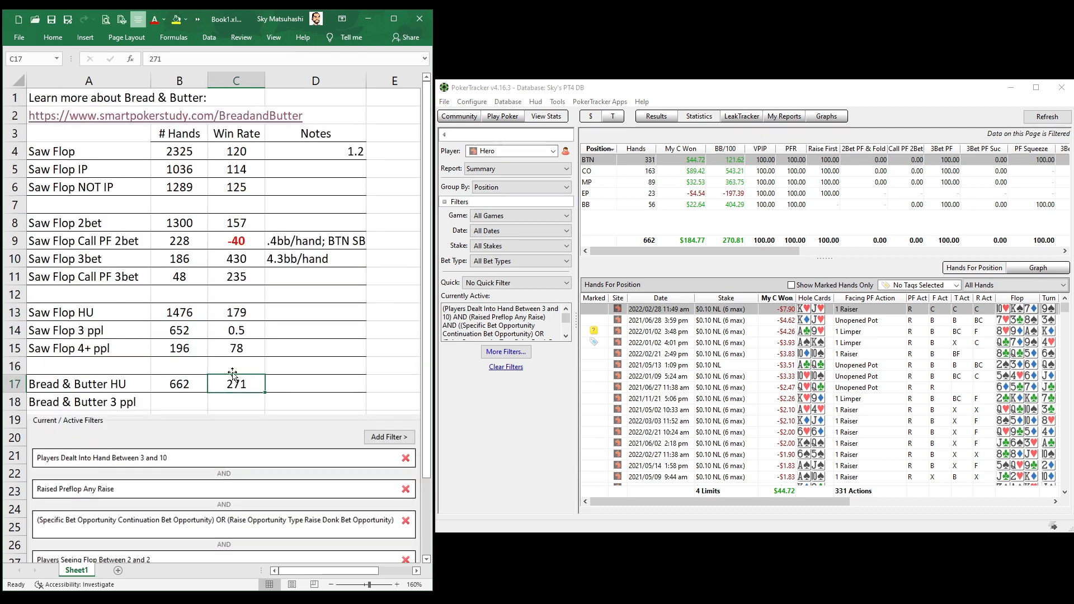
pyautogui.click(240, 257)
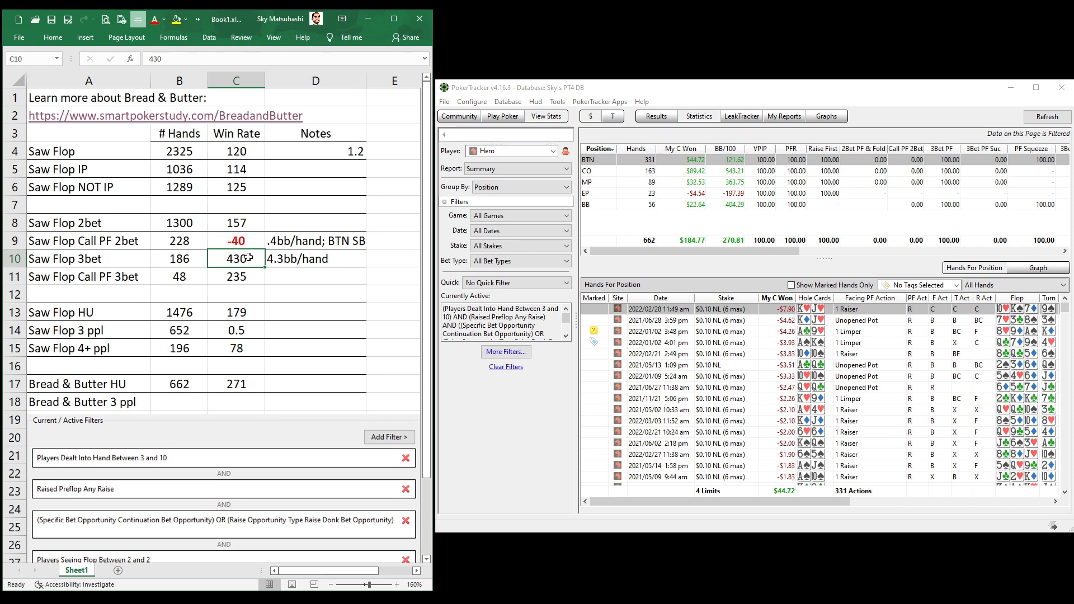
pyautogui.click(245, 385)
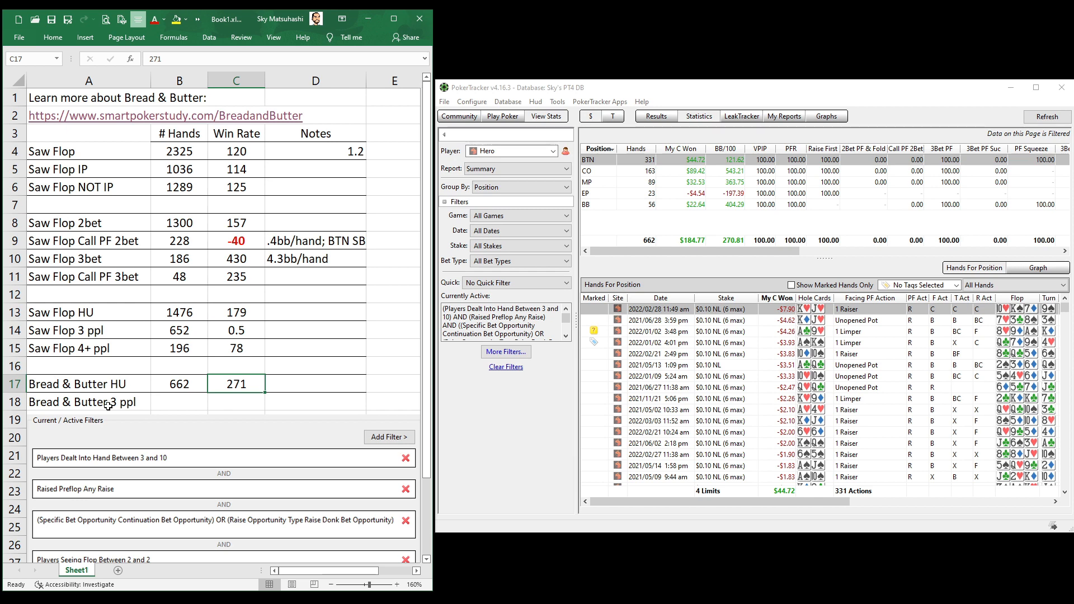
# In PokerTracker, replace the Players Seeing Flop Between 2 and 2 filter with one Between 3 and 3, and save and apply the filters
pyautogui.click(505, 352)
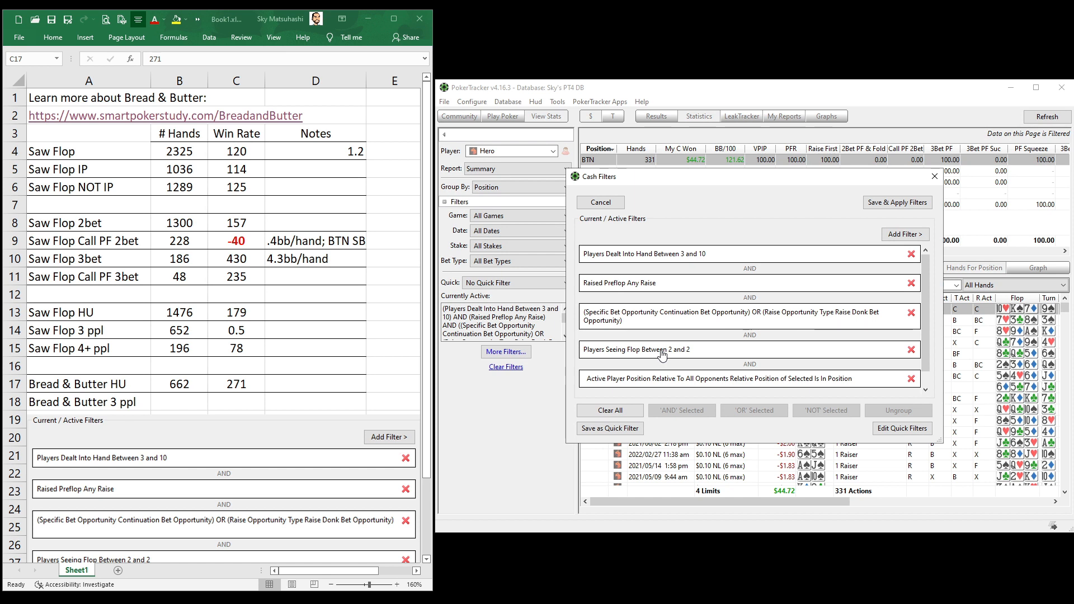
pyautogui.click(911, 349)
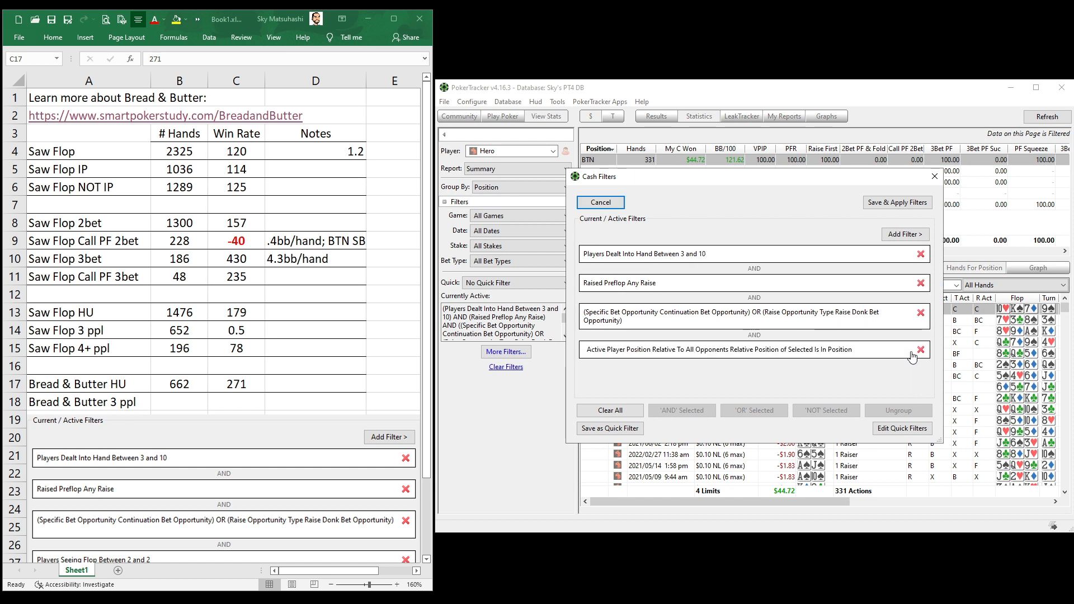
pyautogui.click(905, 235)
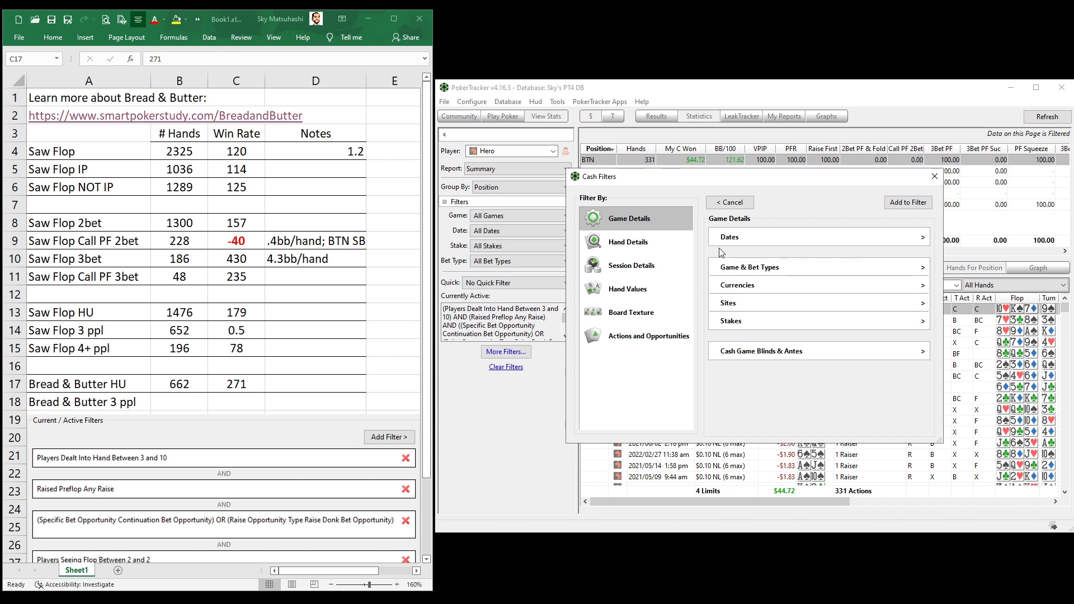
pyautogui.click(643, 247)
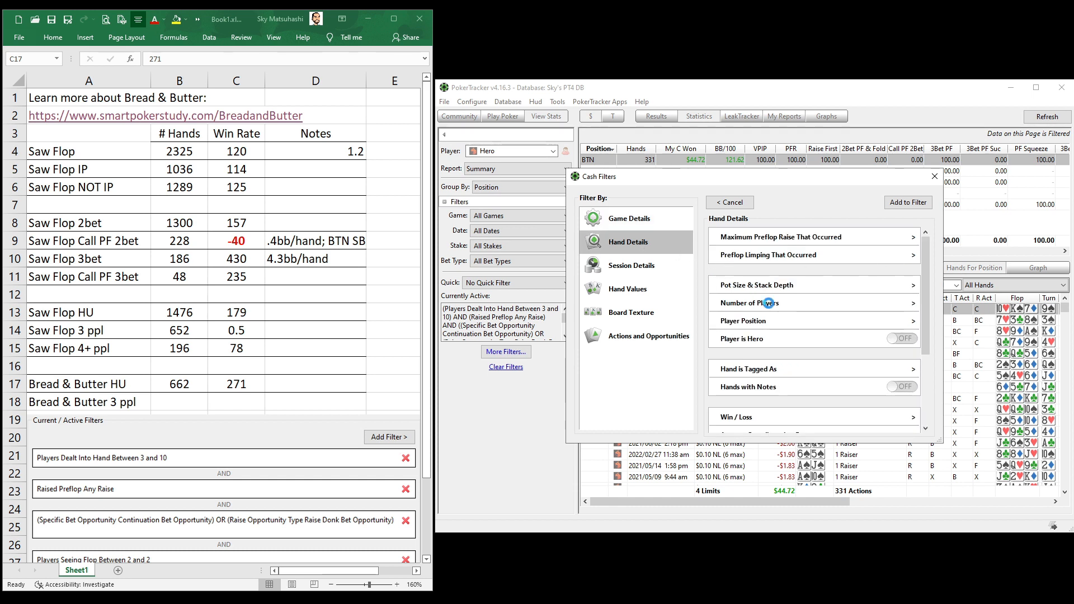
pyautogui.click(769, 303)
pyautogui.doubleClick(833, 302)
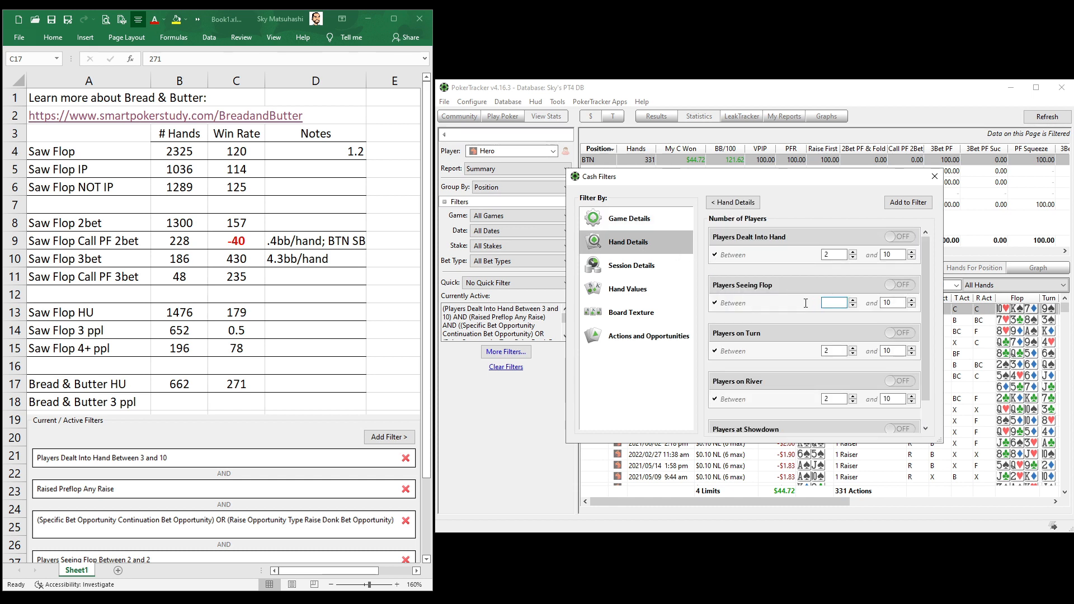
pyautogui.write('3')
pyautogui.doubleClick(903, 303)
pyautogui.write('3')
pyautogui.click(901, 285)
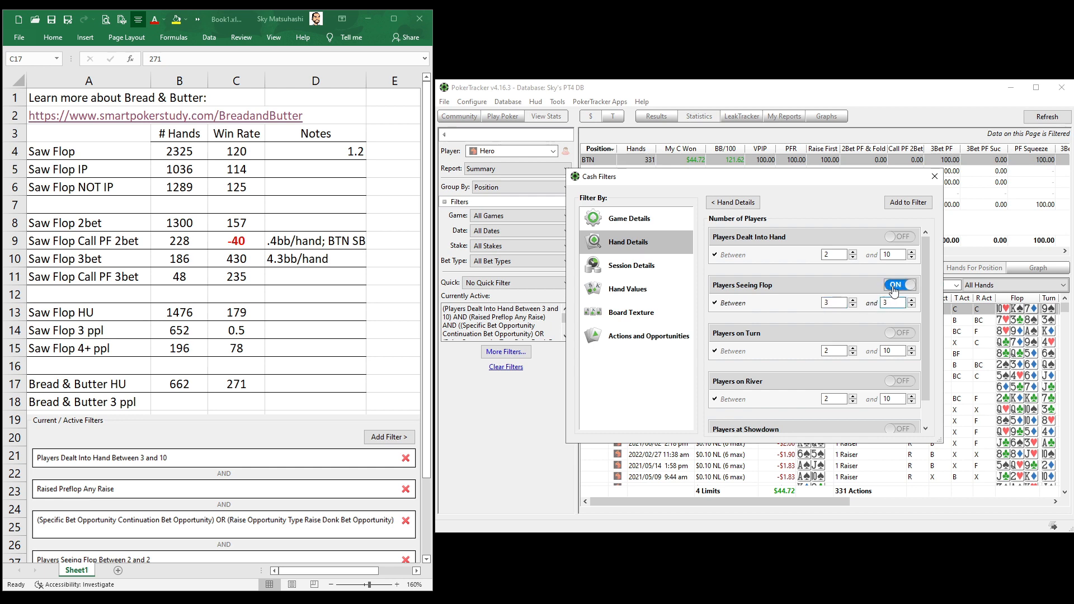
pyautogui.click(901, 204)
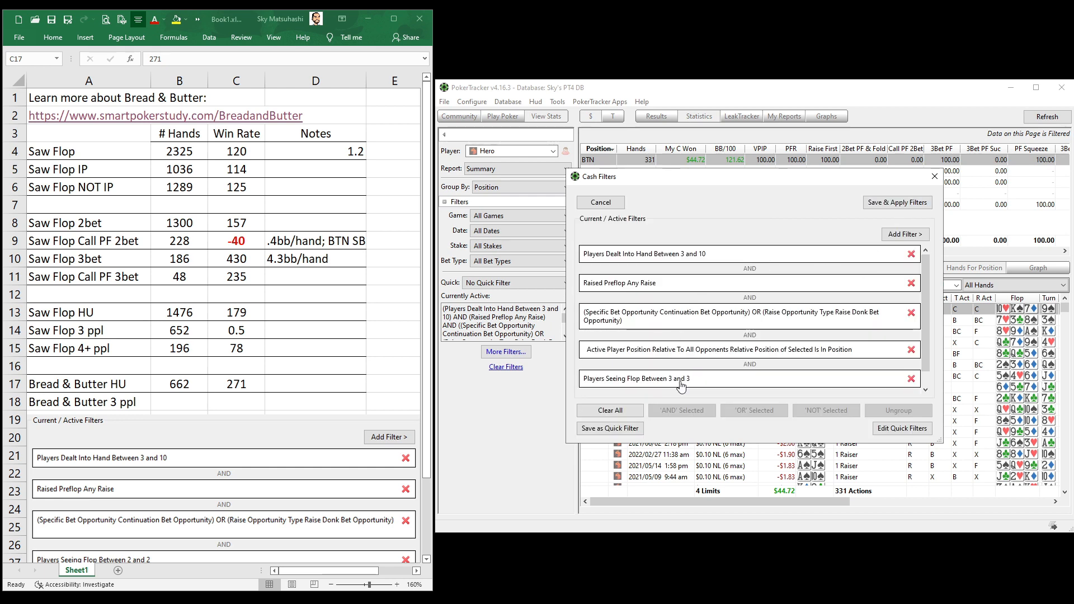
pyautogui.click(884, 208)
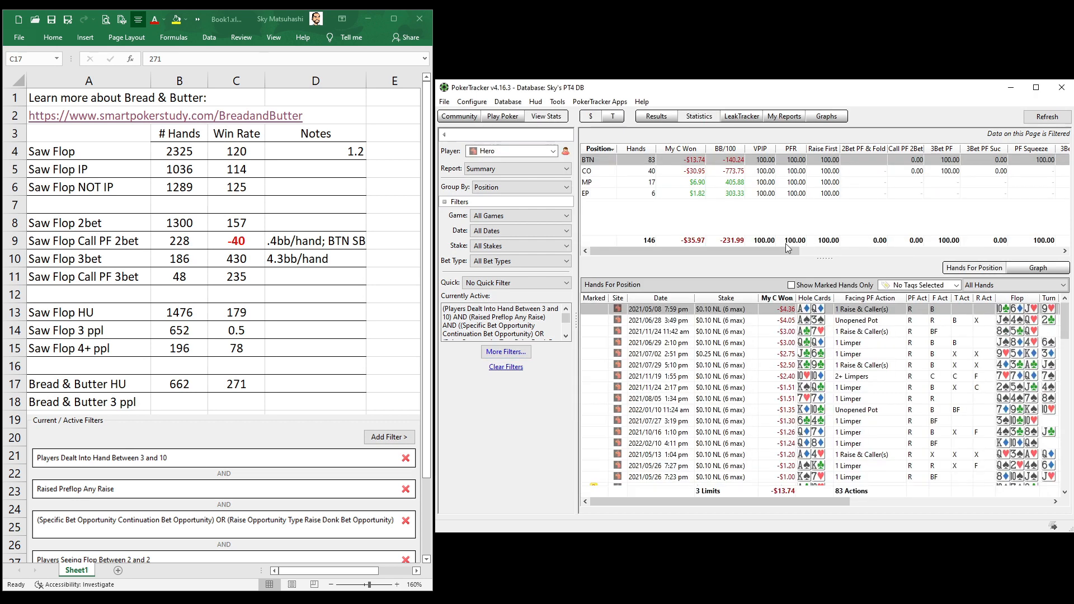
# In Excel's Bread & Butter 3 ppl row, enter 146 hands and a win rate of -232
pyautogui.click(181, 401)
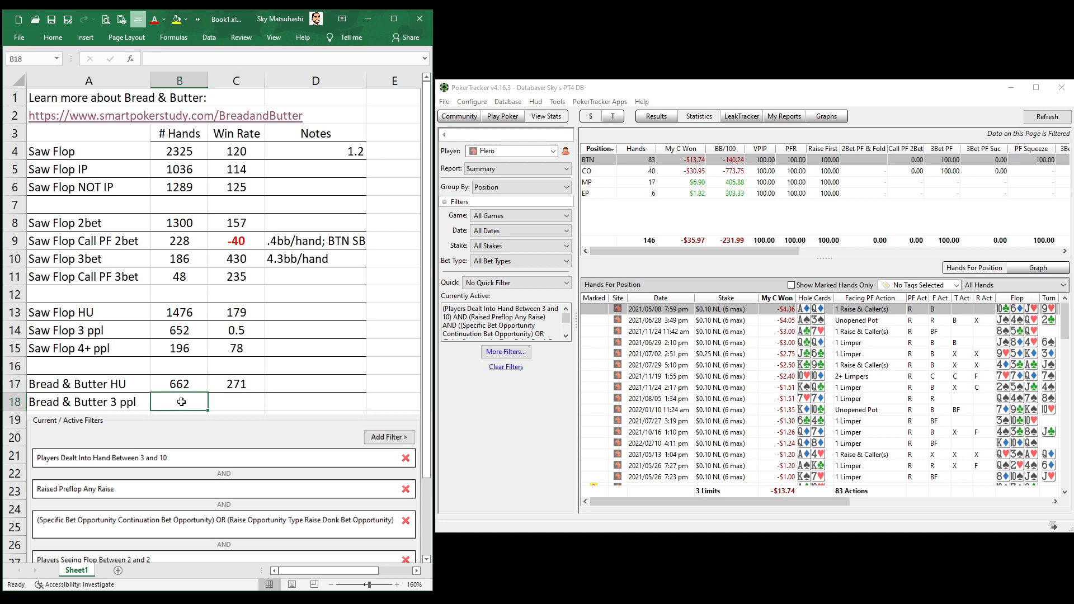
pyautogui.write('146')
pyautogui.press('Tab')
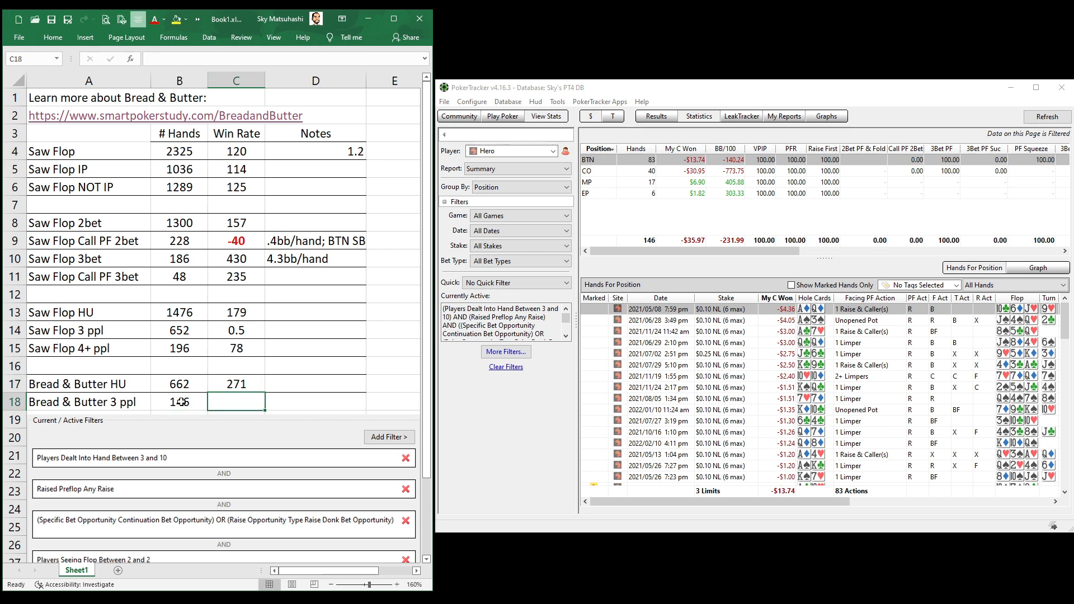
pyautogui.write('-232')
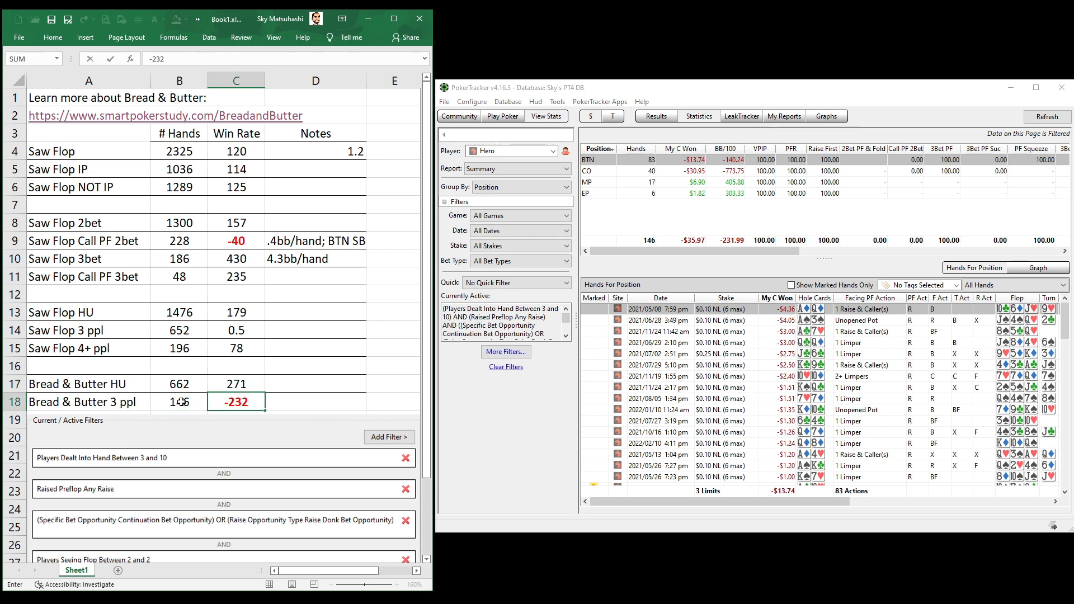
pyautogui.press('Up')
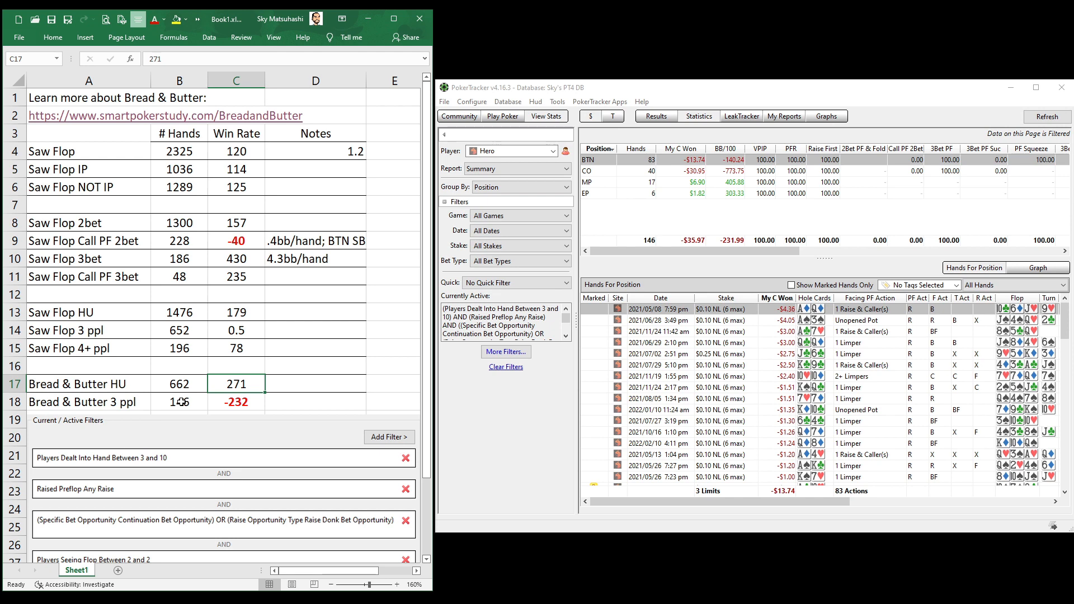
# Review the Win Rate column from Saw Flop down to Bread & Butter 3 ppl
pyautogui.click(229, 404)
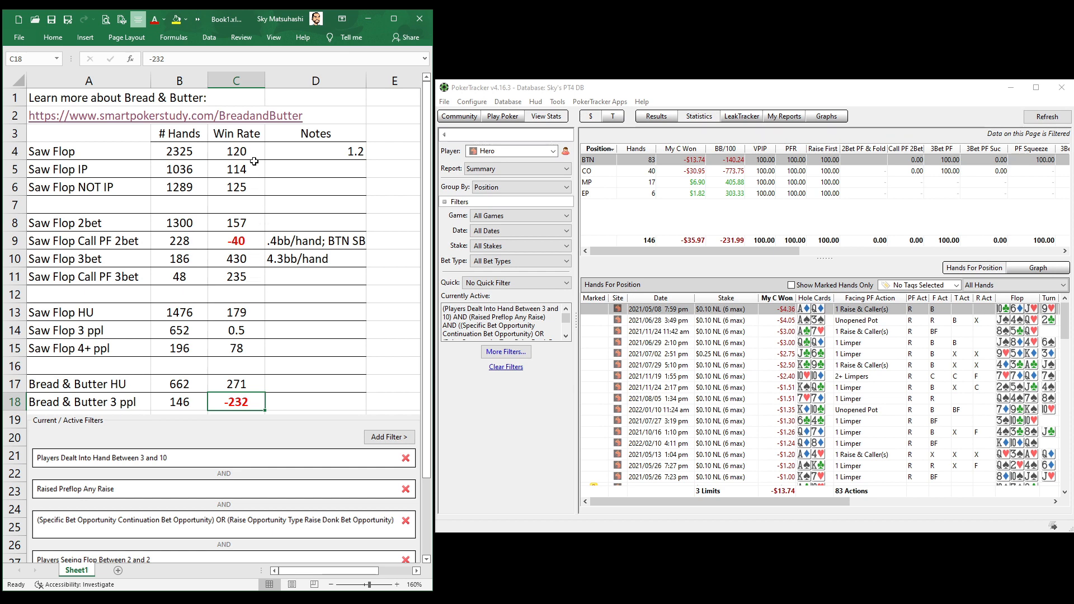
pyautogui.moveTo(254, 161); pyautogui.dragTo(248, 398)
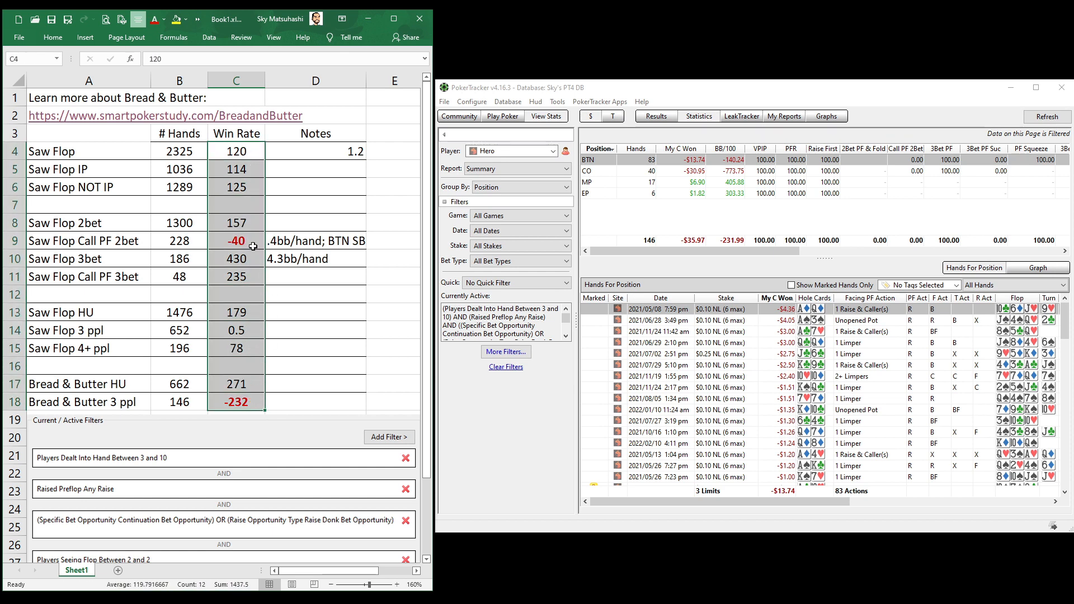
pyautogui.click(246, 278)
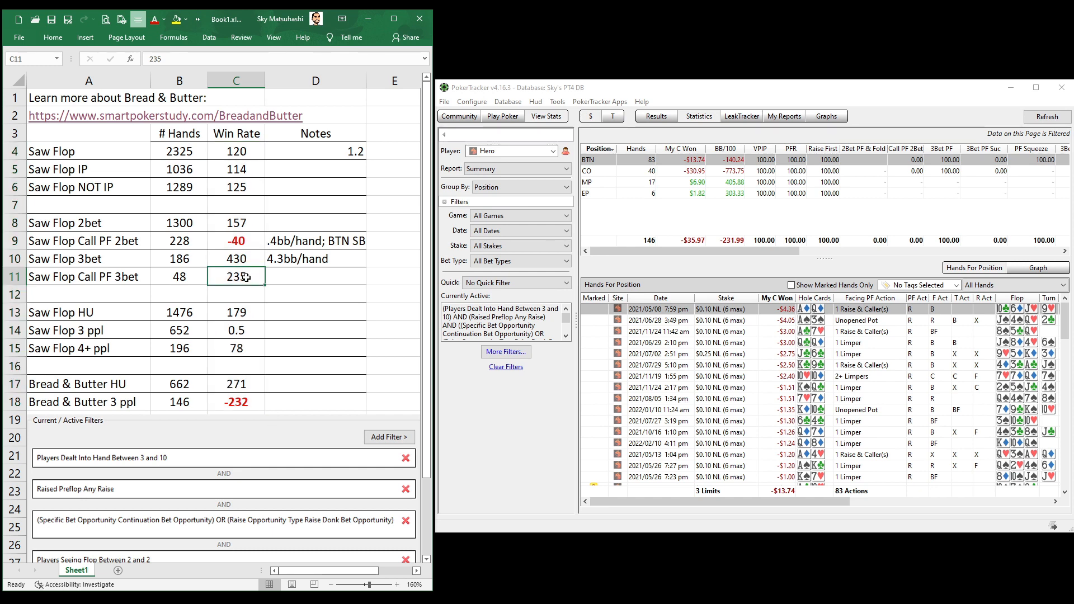
pyautogui.click(260, 398)
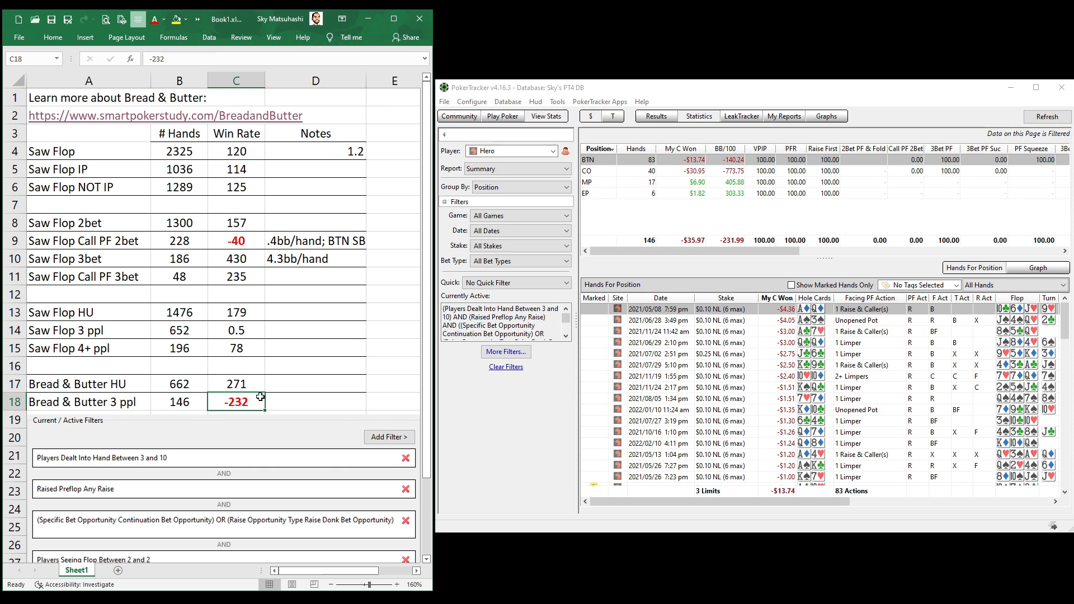
# Widen the Excel window and review the notes on turning results into action alongside the Saw Flop Call PF 2bet and Saw Flop 3bet rows
pyautogui.moveTo(433, 343); pyautogui.dragTo(839, 336)
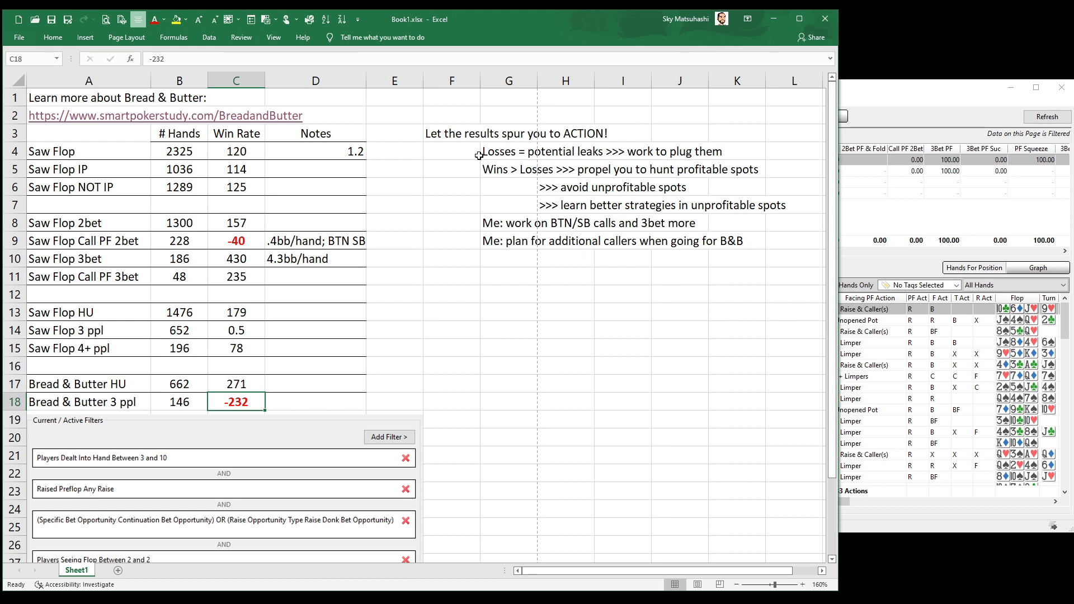
pyautogui.click(455, 132)
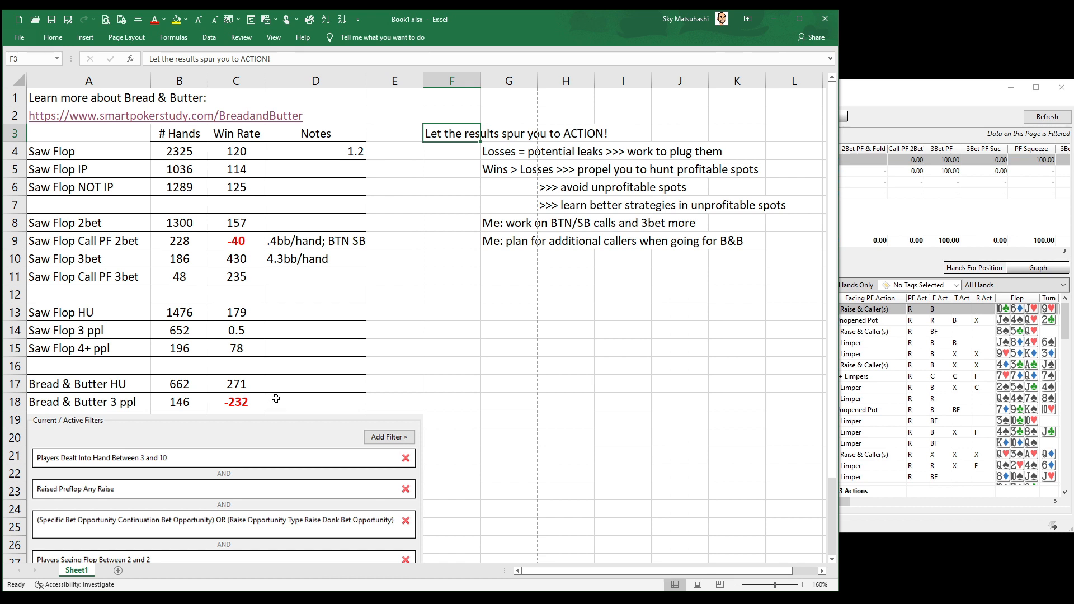
pyautogui.click(490, 157)
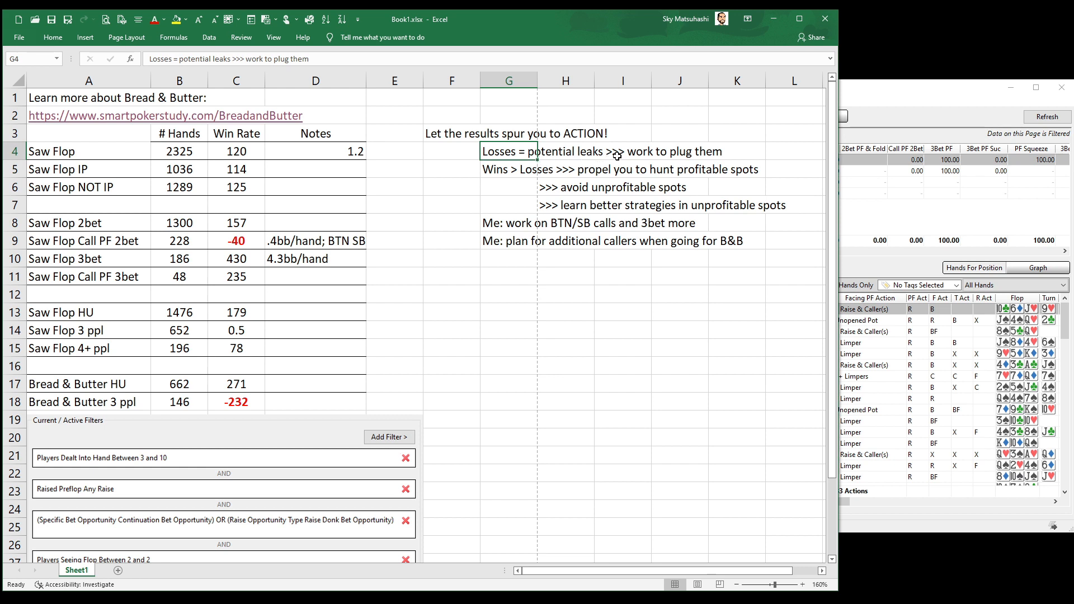
pyautogui.click(242, 241)
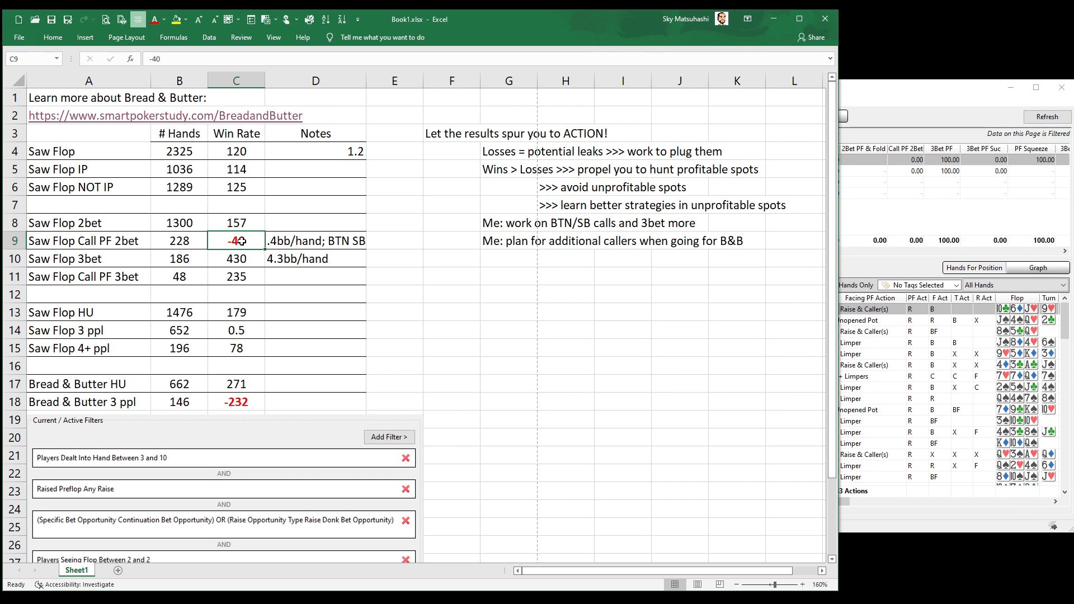
pyautogui.click(506, 174)
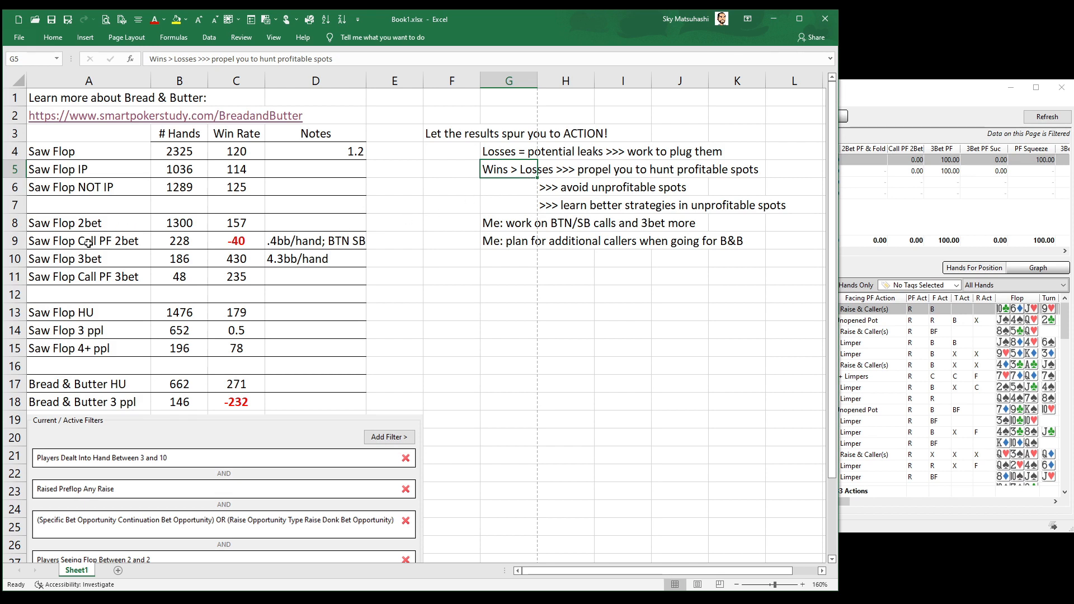
pyautogui.moveTo(88, 243); pyautogui.dragTo(250, 260)
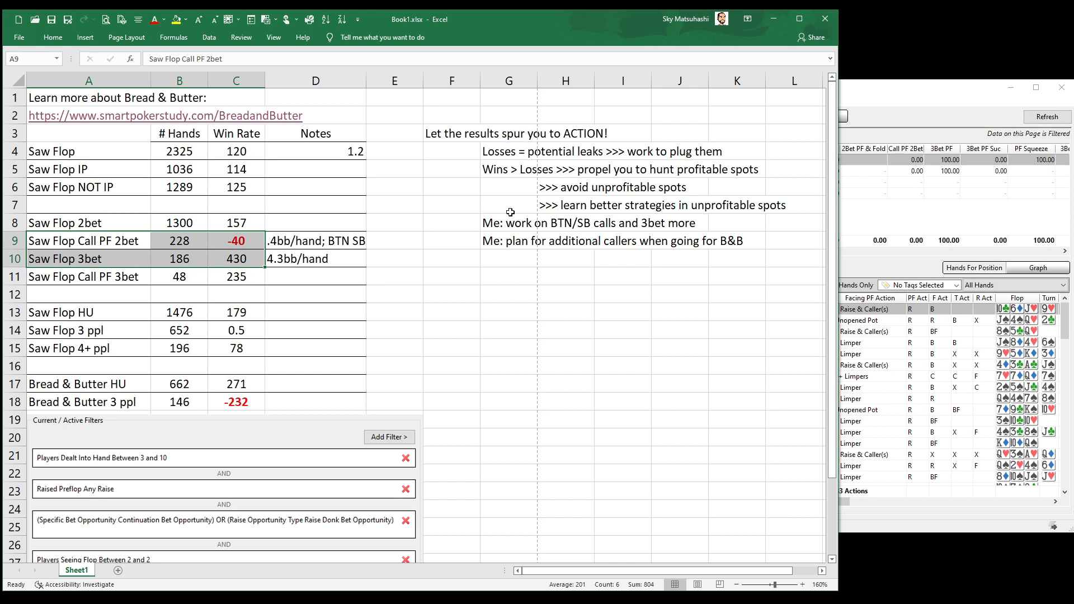
pyautogui.click(551, 205)
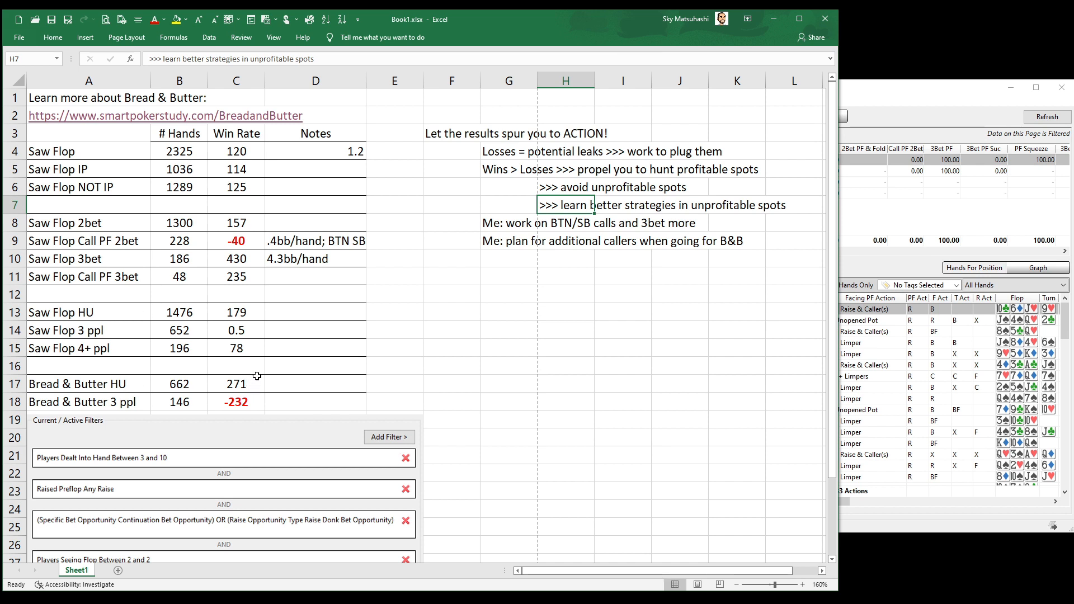
# Examine the two "Me:" action notes against the hand counts for Call PF 2bet, 3bet and Bread & Butter 3 ppl
pyautogui.click(505, 225)
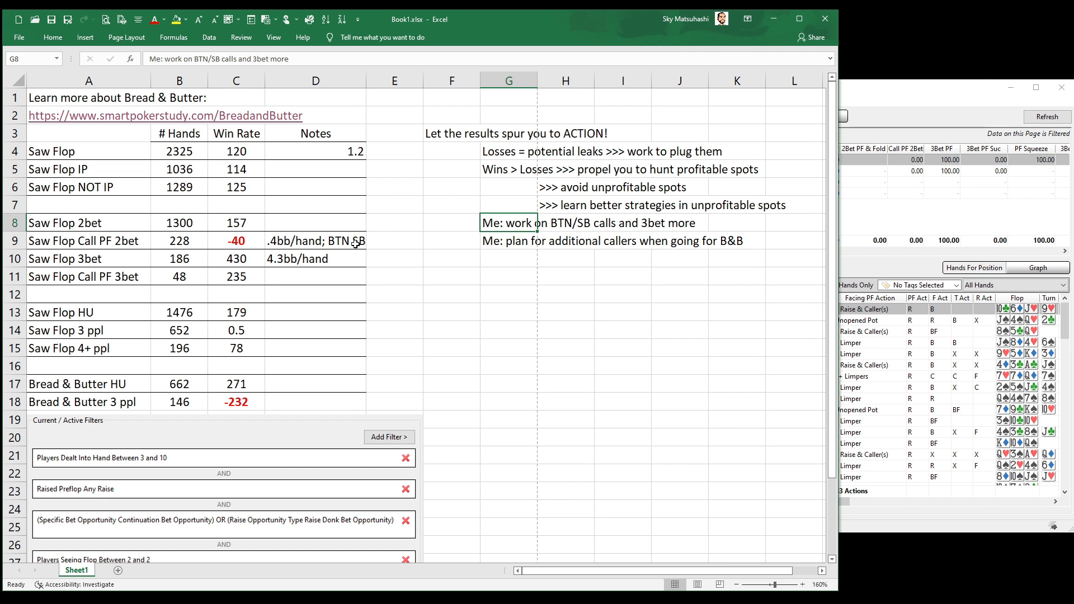
pyautogui.click(244, 261)
pyautogui.click(193, 263)
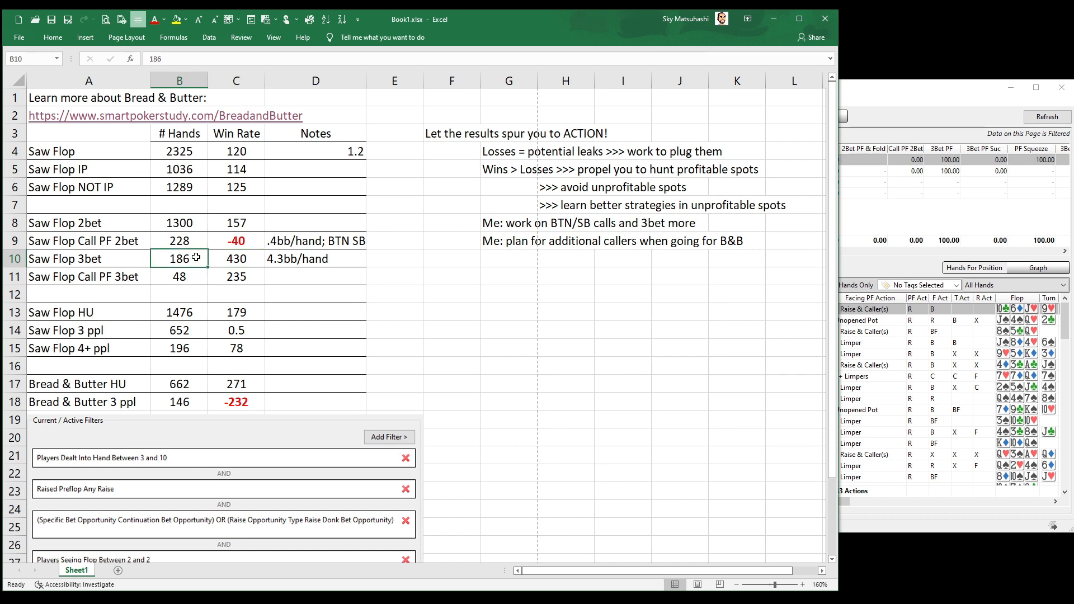
pyautogui.click(195, 241)
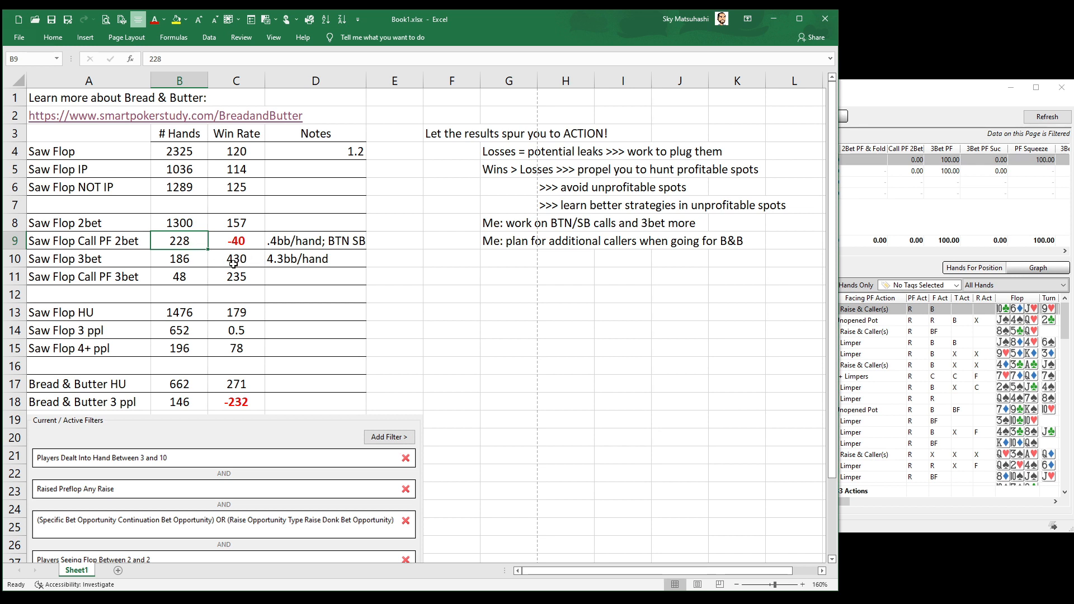
pyautogui.click(515, 244)
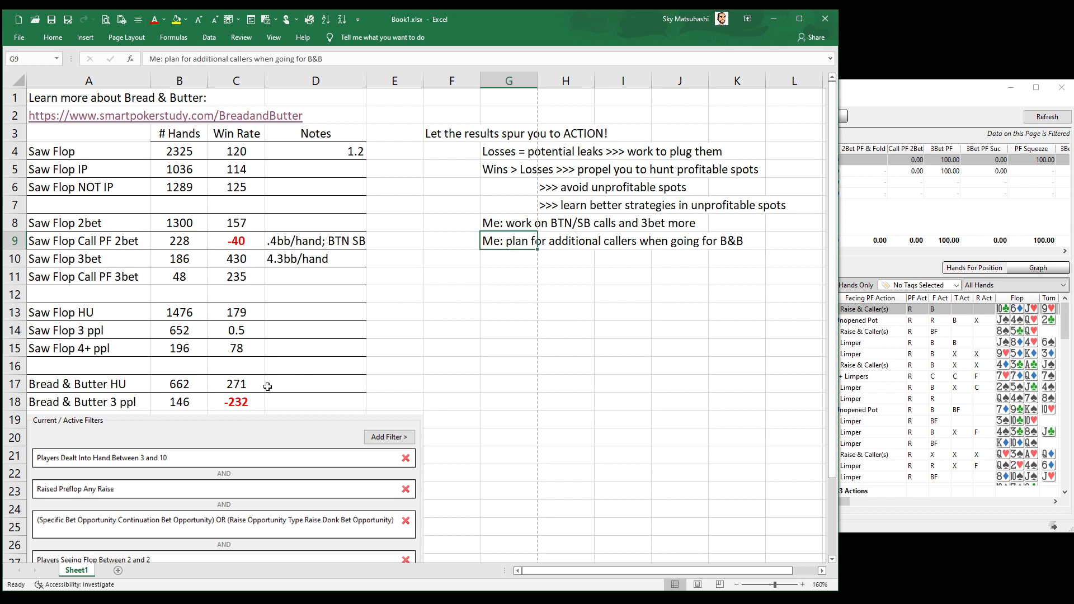
pyautogui.click(186, 402)
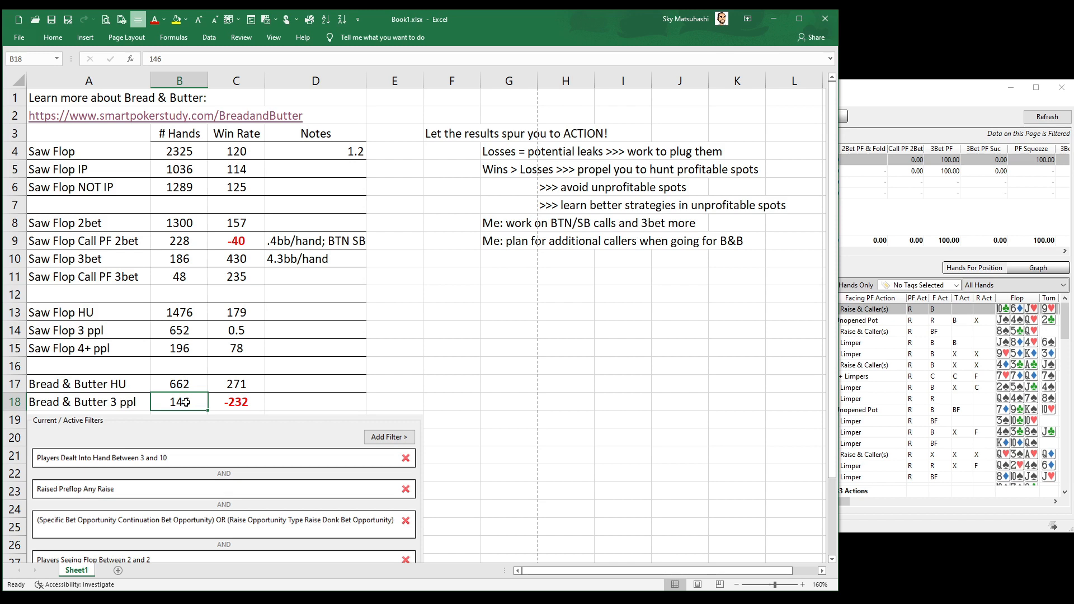